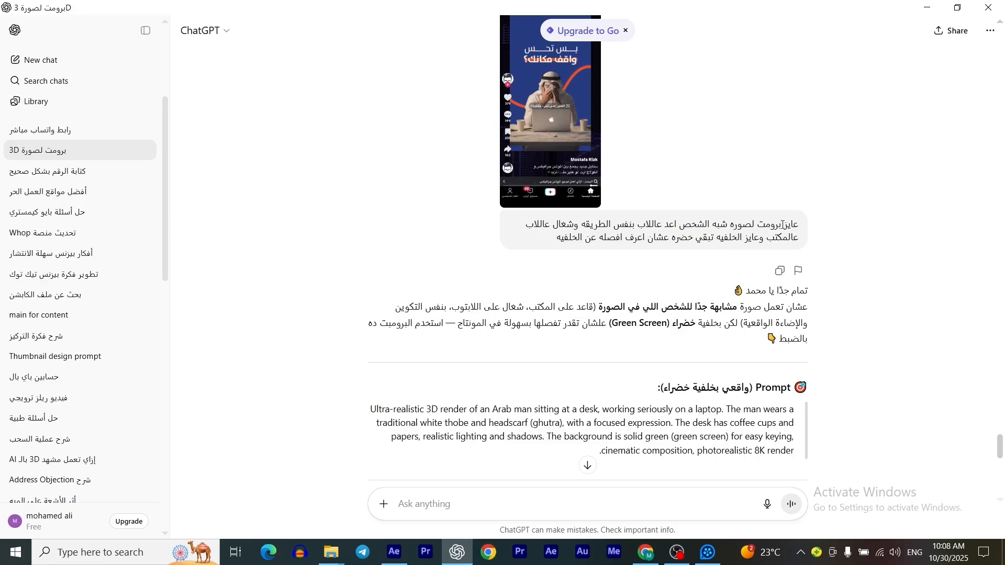
# Copy the green-screen prompt describing a frustrated Arab man at a laptop, facing the camera, from the ChatGPT conversation.
pyautogui.scroll(-2, 757, 224)
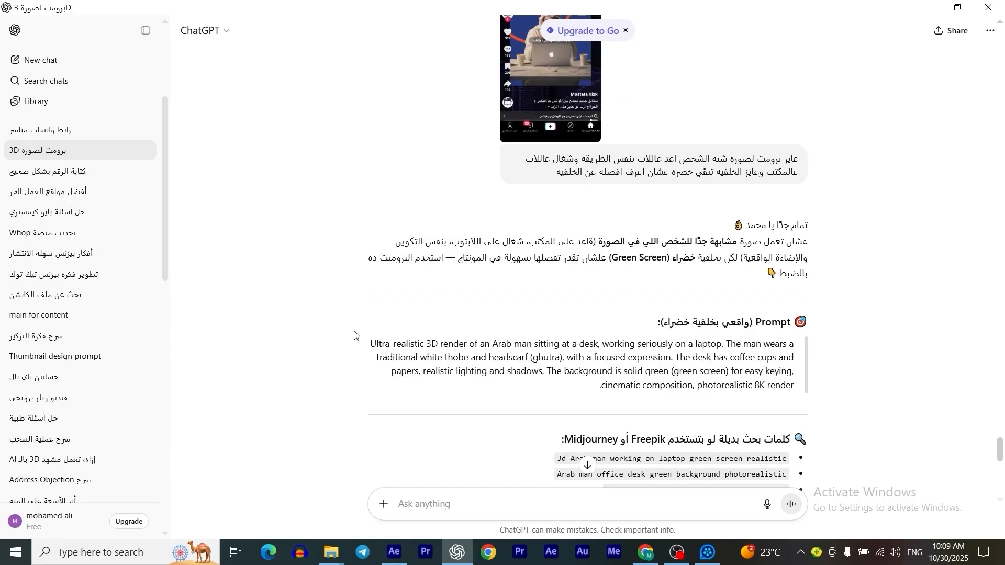
pyautogui.scroll(-5, 749, 344)
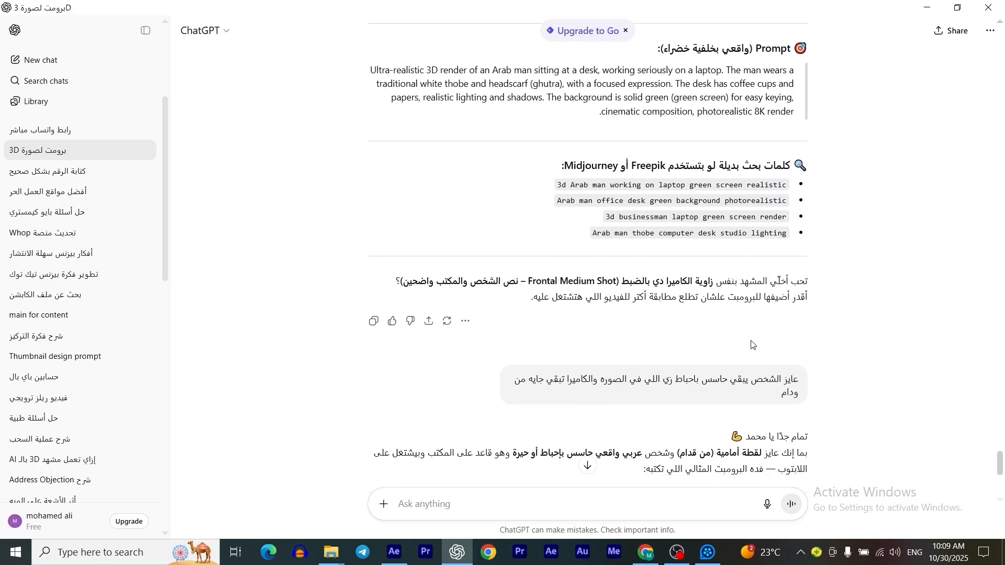
pyautogui.scroll(-2, 748, 345)
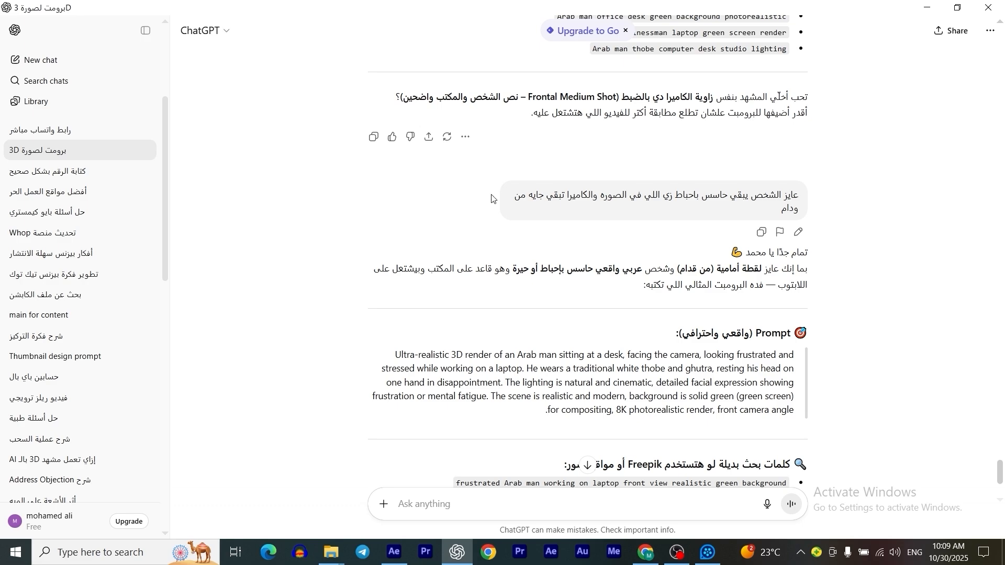
pyautogui.scroll(-1, 820, 263)
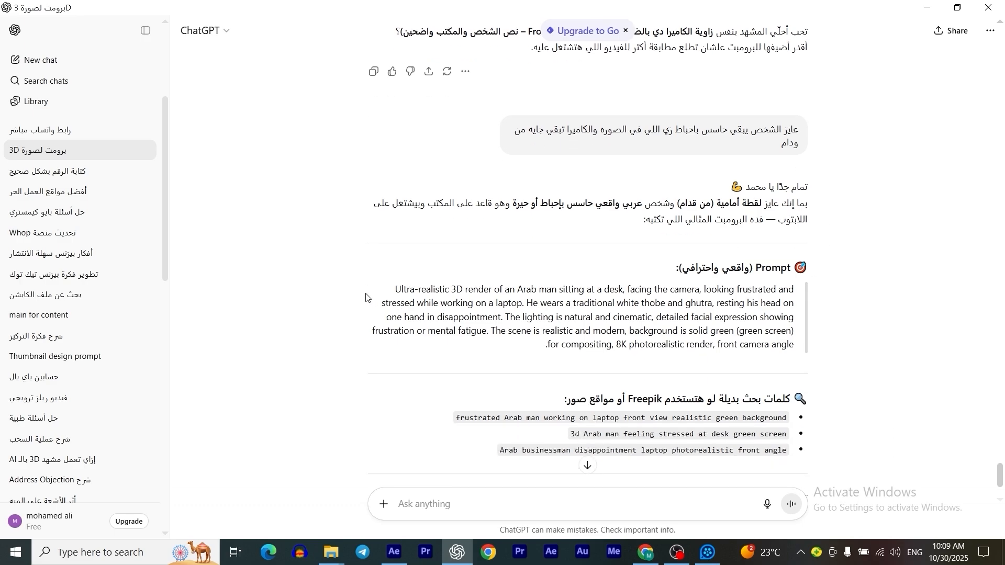
pyautogui.moveTo(396, 287); pyautogui.dragTo(795, 350)
pyautogui.click(841, 280)
pyautogui.moveTo(805, 290); pyautogui.dragTo(496, 368)
pyautogui.hotkey('ctrl', 'c')
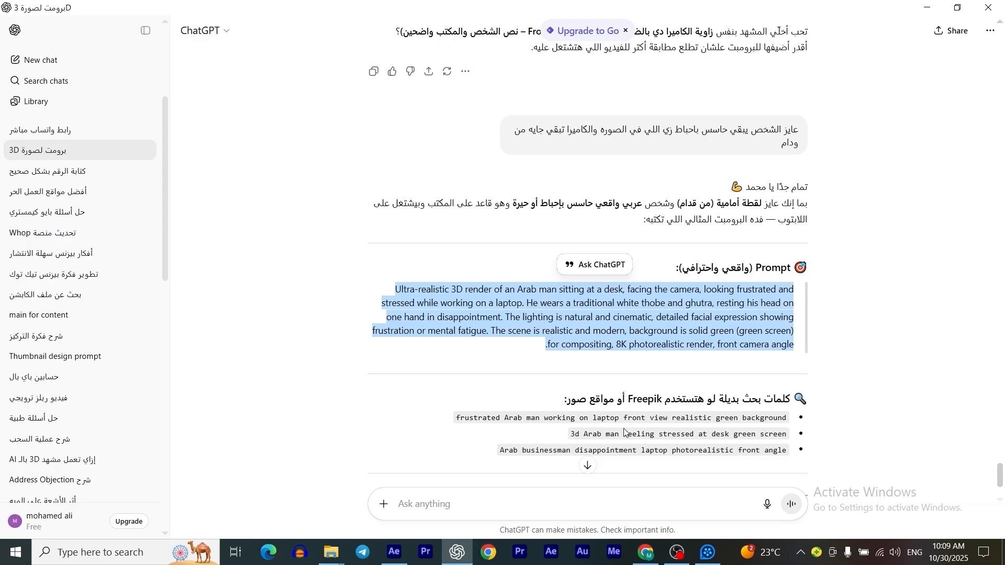
# Switch to Chrome using the Person 2 profile and go to the open Freepik image generator page.
pyautogui.click(488, 553)
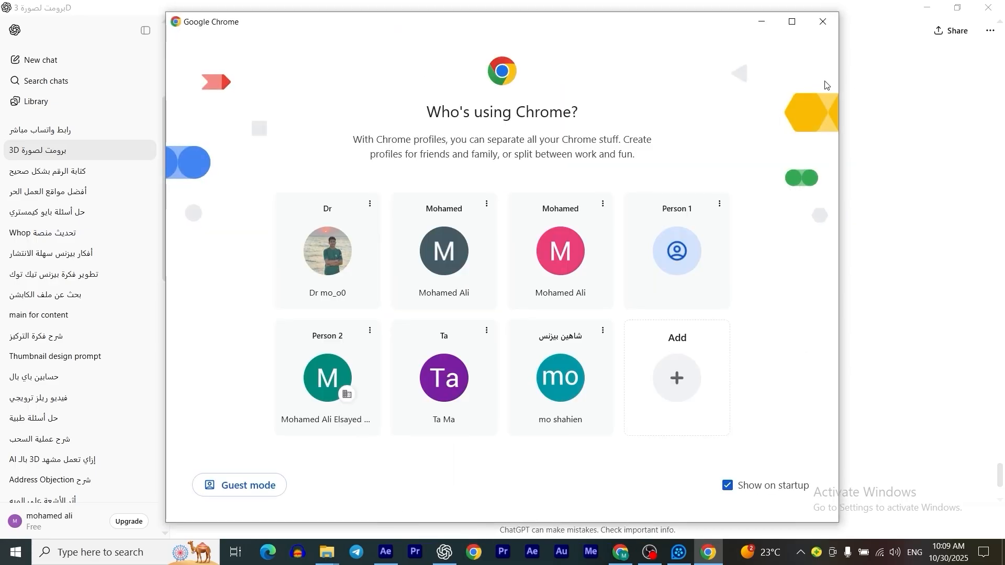
pyautogui.click(327, 386)
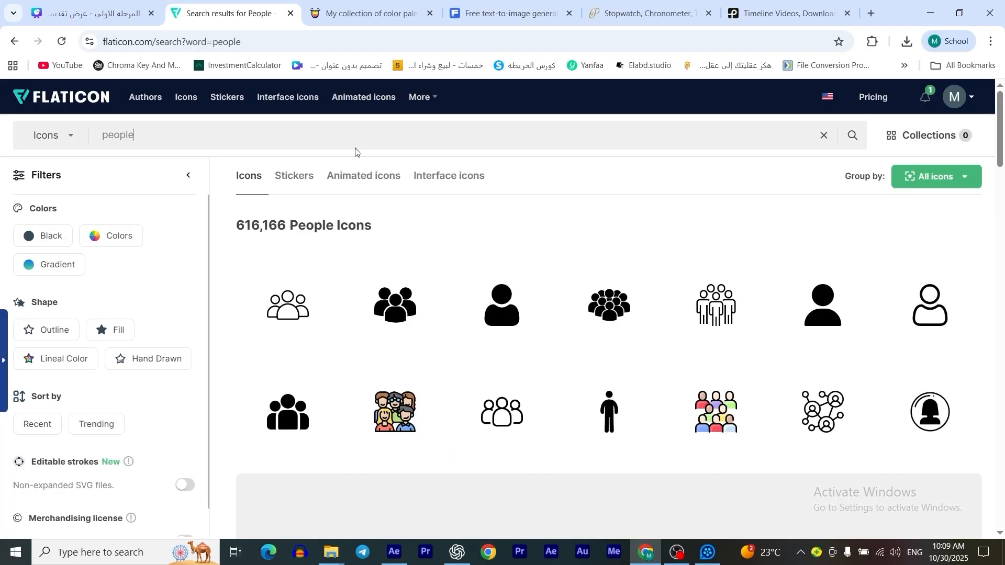
pyautogui.click(510, 6)
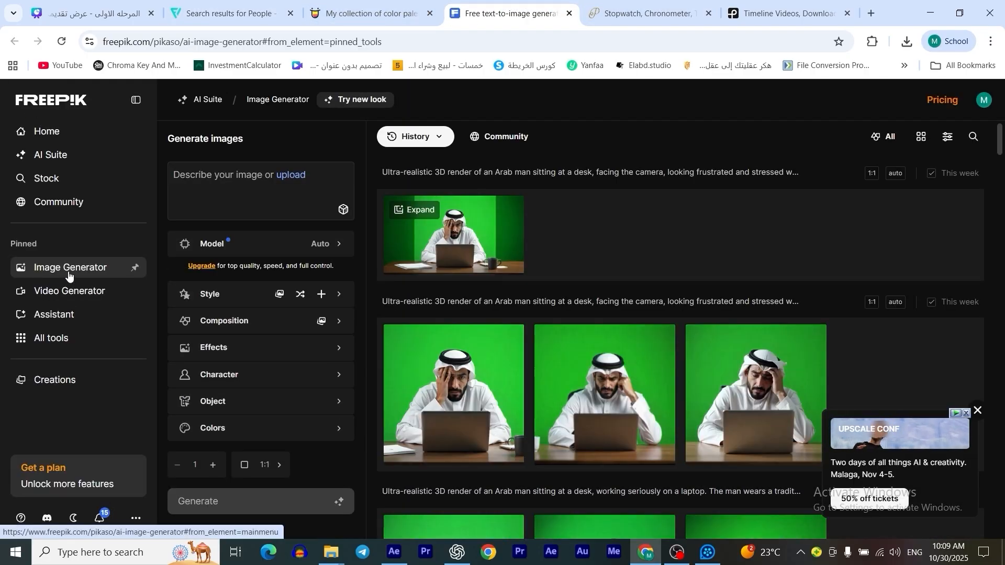
# Generate an image in Freepik from the copied prompt about the frustrated Arab man at a desk.
pyautogui.click(193, 174)
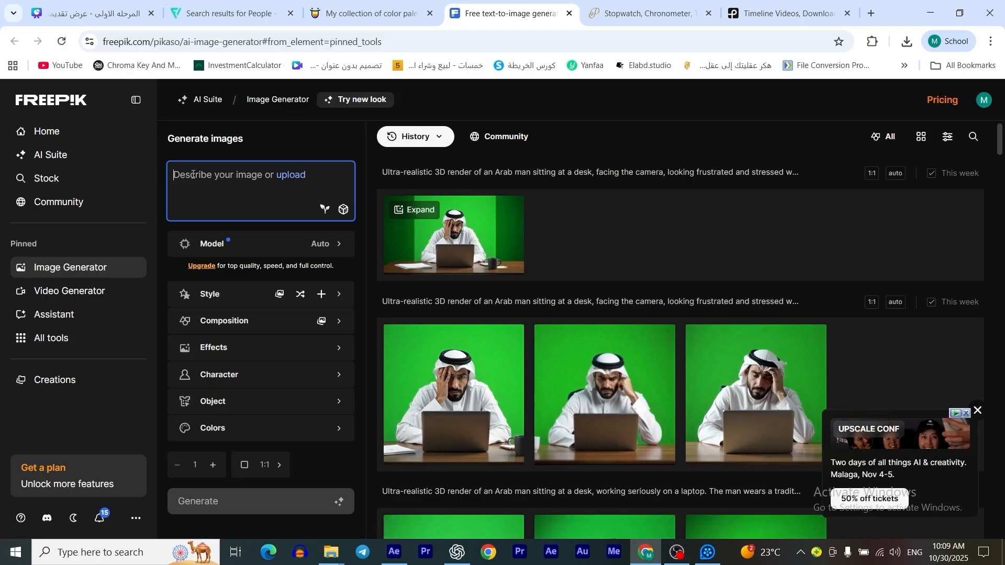
pyautogui.scroll(-5, 595, 343)
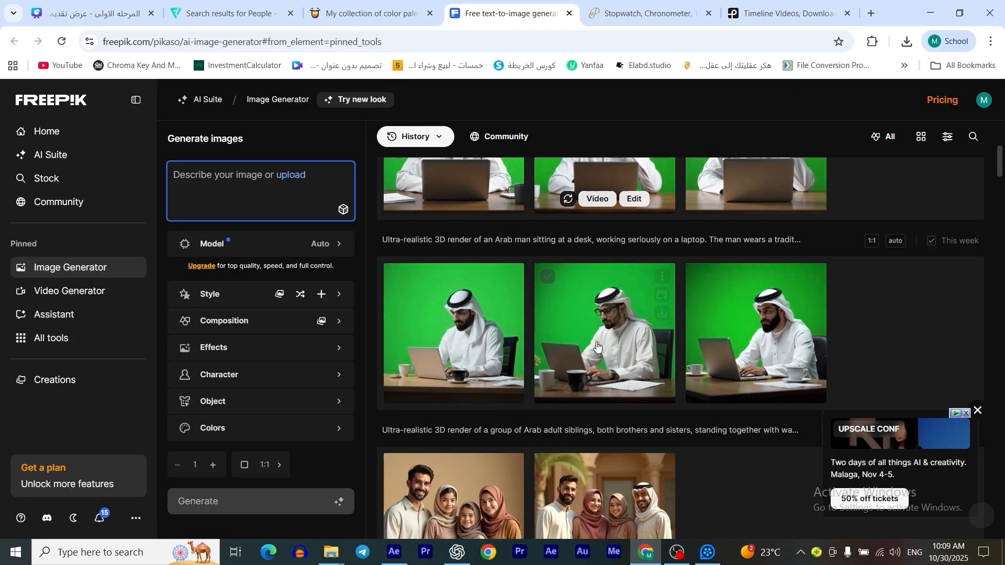
pyautogui.scroll(1, 461, 361)
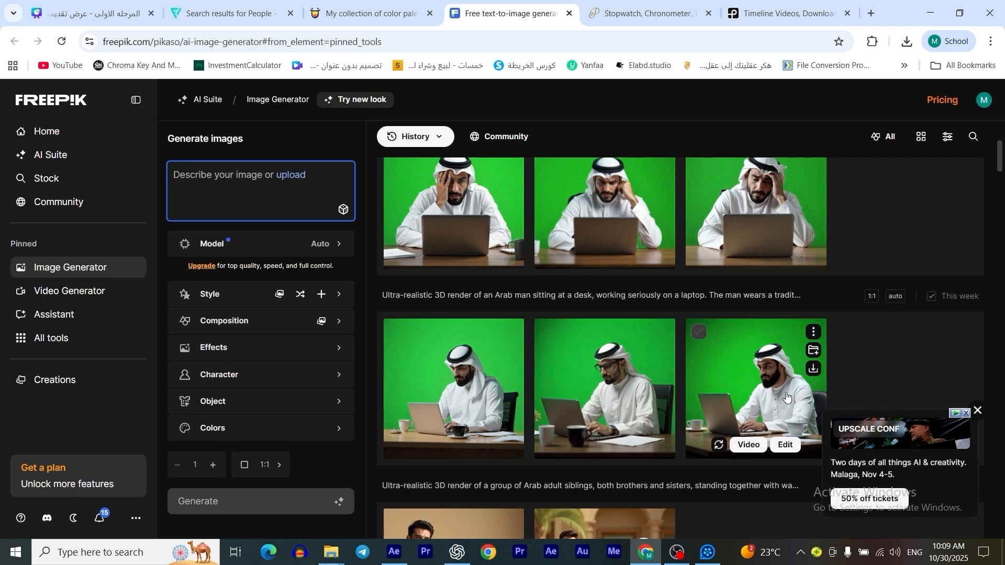
pyautogui.scroll(3, 780, 313)
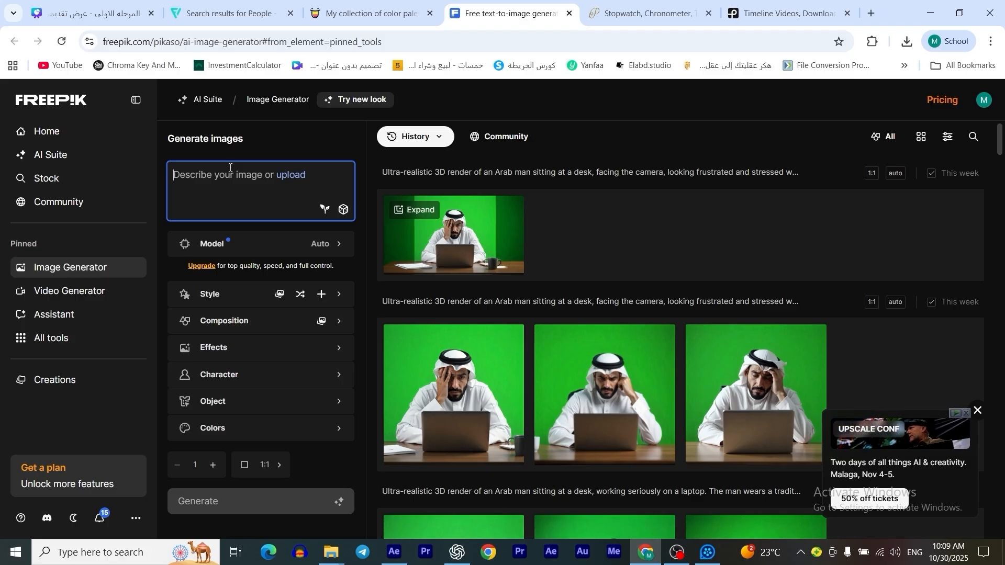
pyautogui.hotkey('ctrl', 'v')
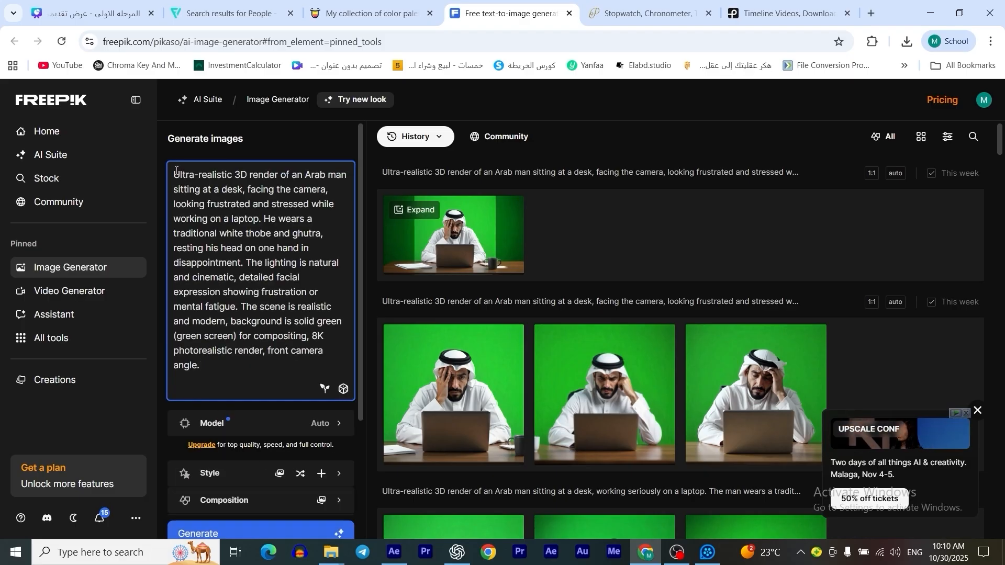
pyautogui.click(264, 534)
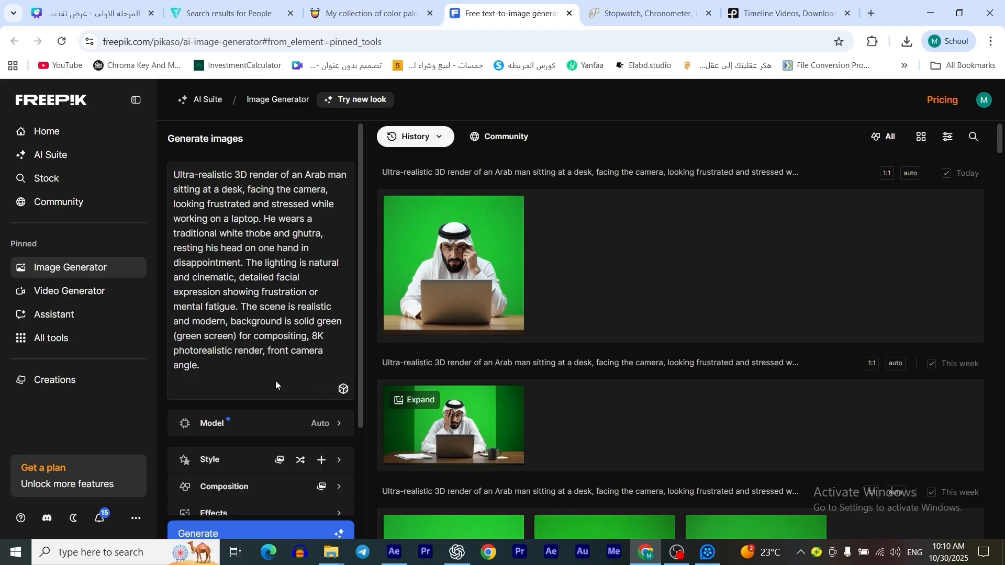
pyautogui.moveTo(441, 288)
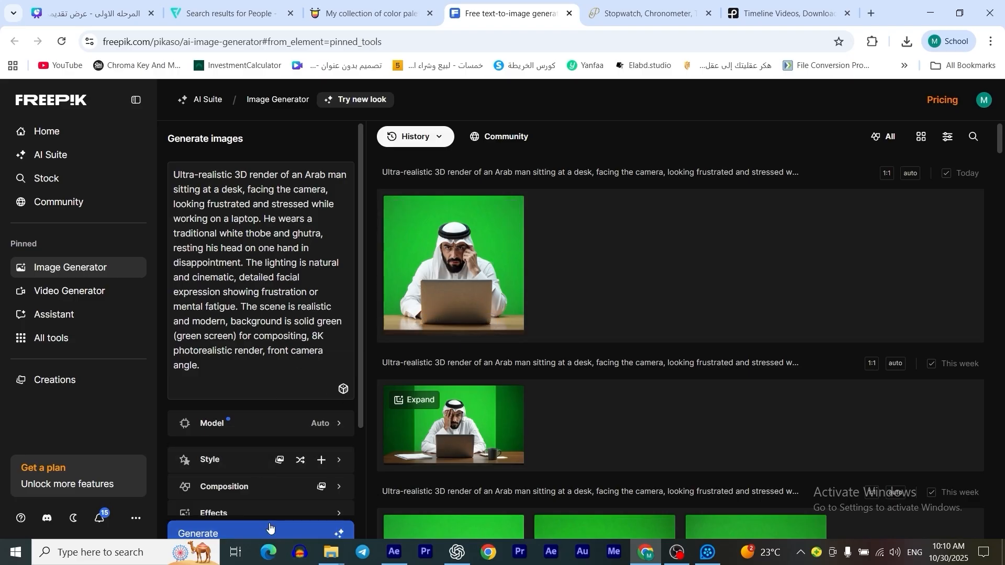
pyautogui.scroll(-3, 270, 528)
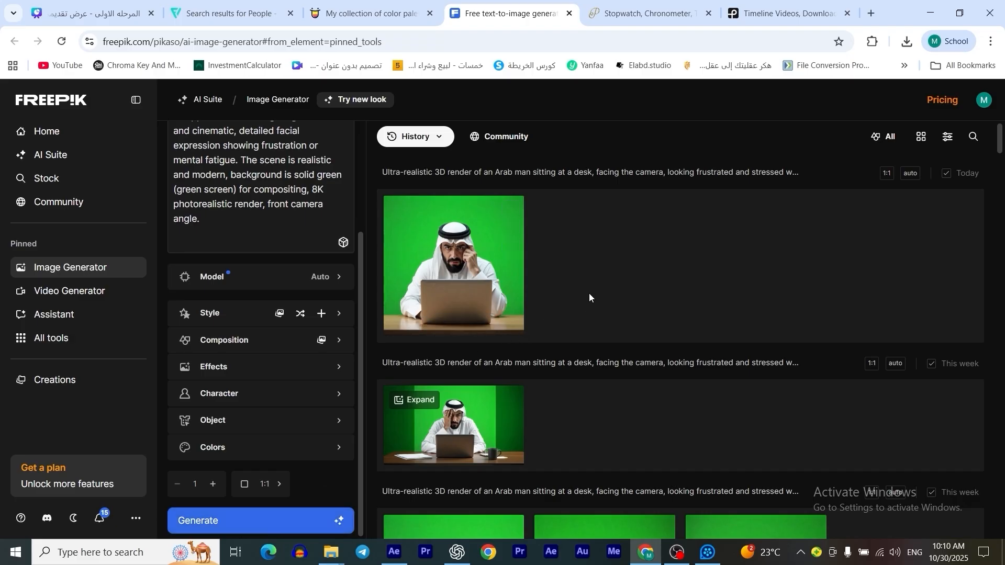
# Bring the saved freepik Arab man PNG from the course files folder into the After Effects Comp 1 timeline as the uppermost layer.
pyautogui.moveTo(341, 552)
pyautogui.click(294, 510)
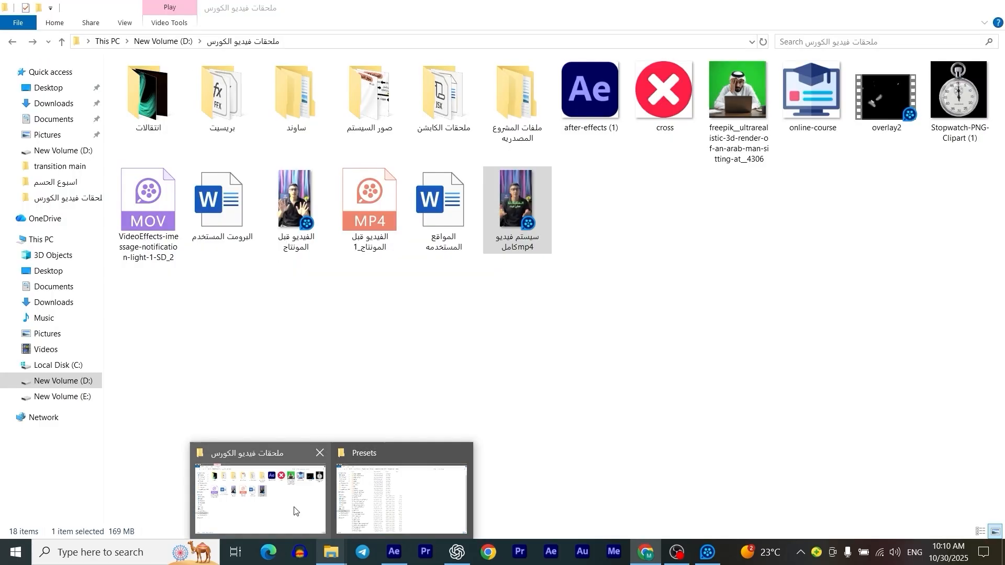
pyautogui.moveTo(726, 91); pyautogui.dragTo(551, 413)
pyautogui.hotkey('alt', 'Tab')
pyautogui.hotkey('alt', 'Tab')
pyautogui.hotkey('alt', 'Tab')
pyautogui.hotkey('alt', 'Tab')
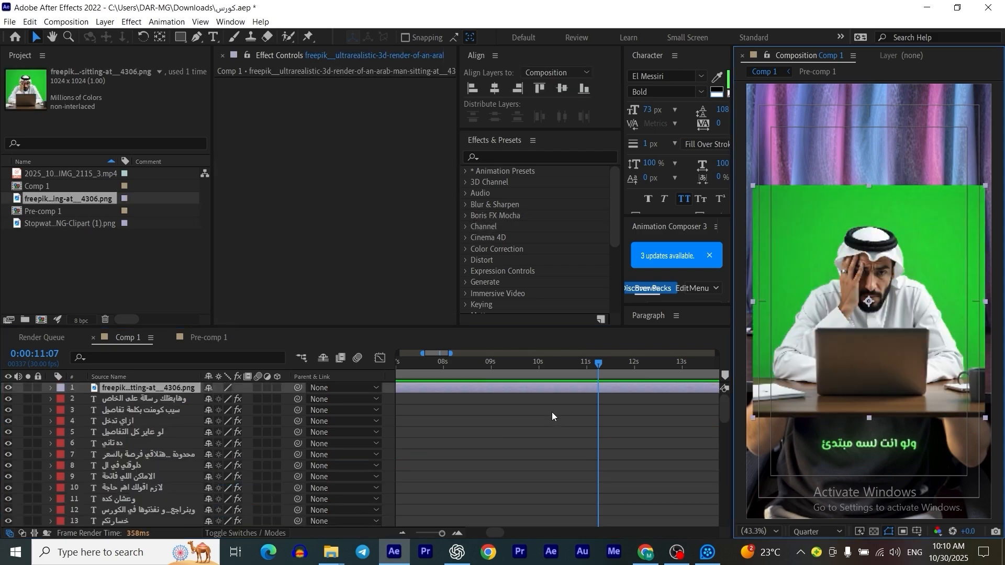
# Move the current time to 0:00:09:27 and set the composition preview resolution to Full.
pyautogui.moveTo(604, 364); pyautogui.dragTo(534, 375)
pyautogui.click(805, 532)
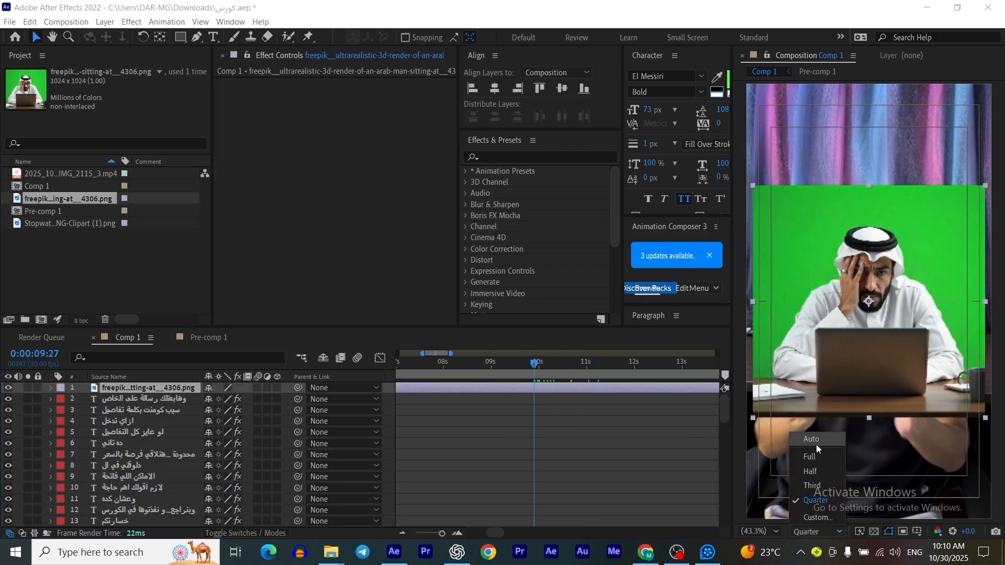
pyautogui.click(810, 456)
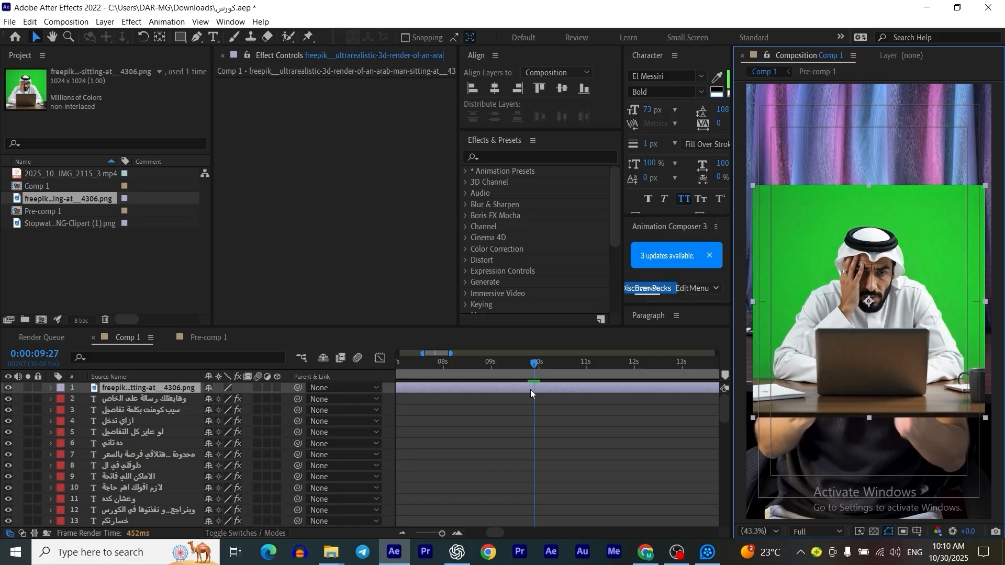
# Apply the Color Key effect to the freepik image layer and sample its green background as the key color.
pyautogui.hotkey('ctrl', 'space')
pyautogui.write('co')
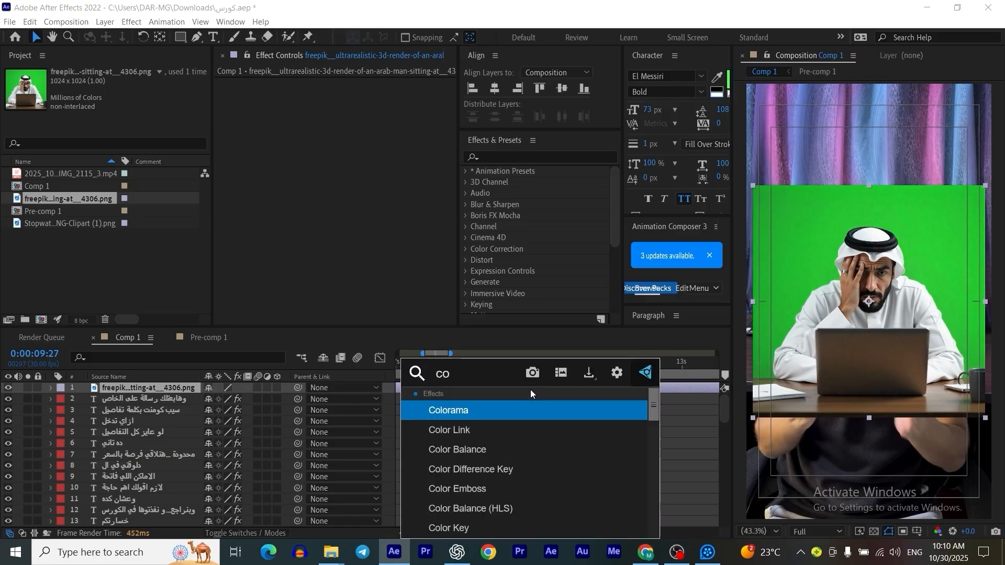
pyautogui.write('lor k')
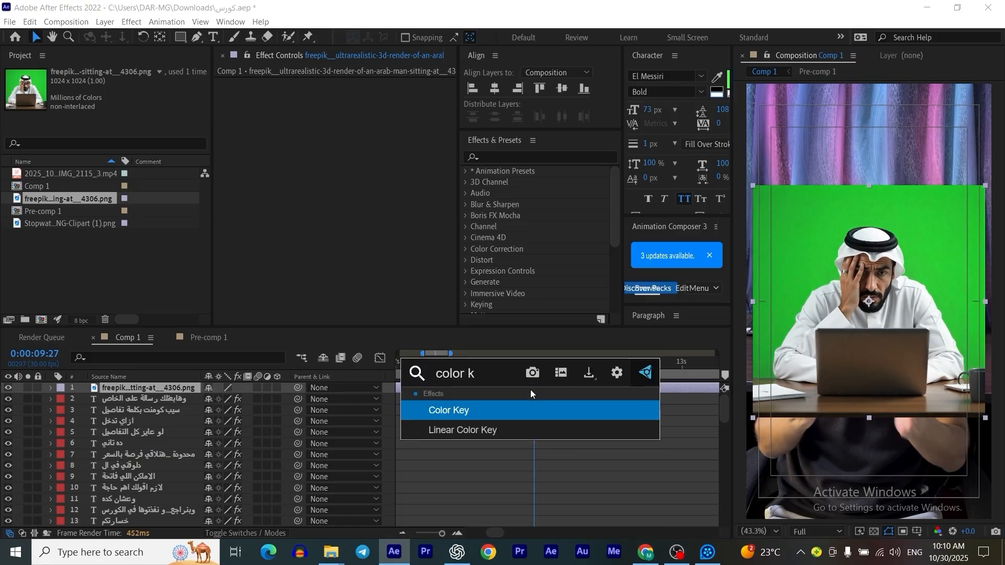
pyautogui.click(506, 412)
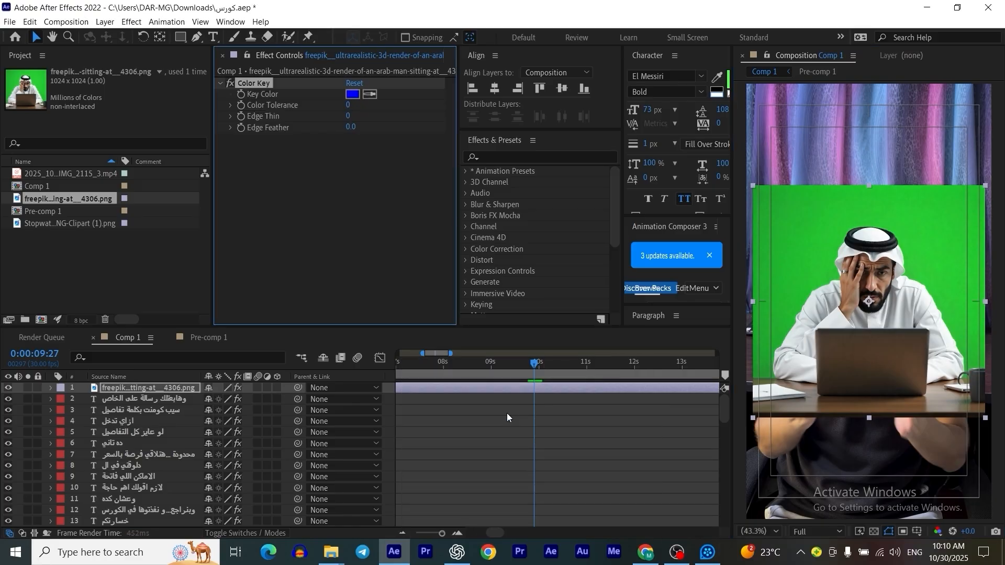
pyautogui.click(370, 95)
pyautogui.click(822, 213)
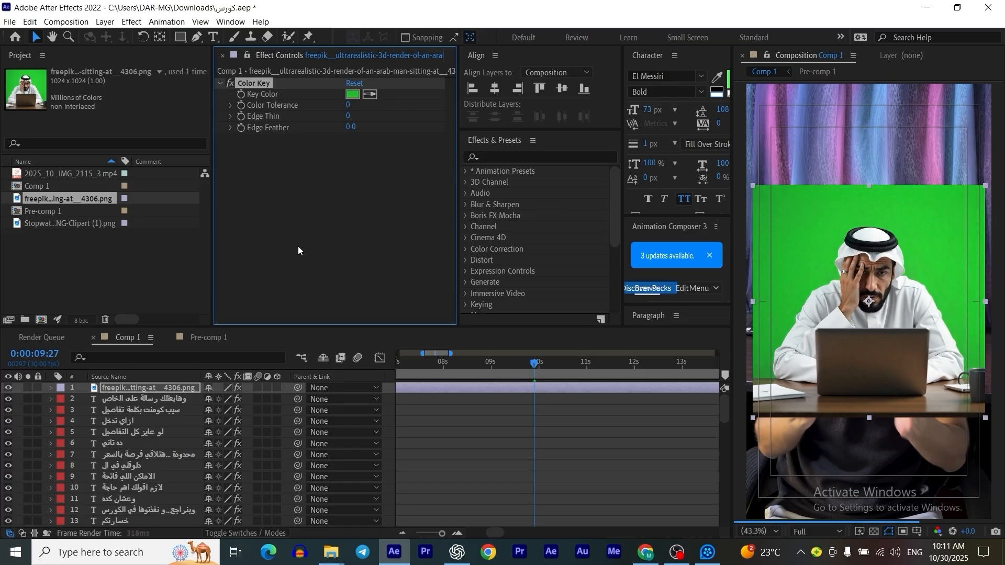
# Set the Color Key effect's Color Tolerance to 55.
pyautogui.click(351, 107)
pyautogui.write('55')
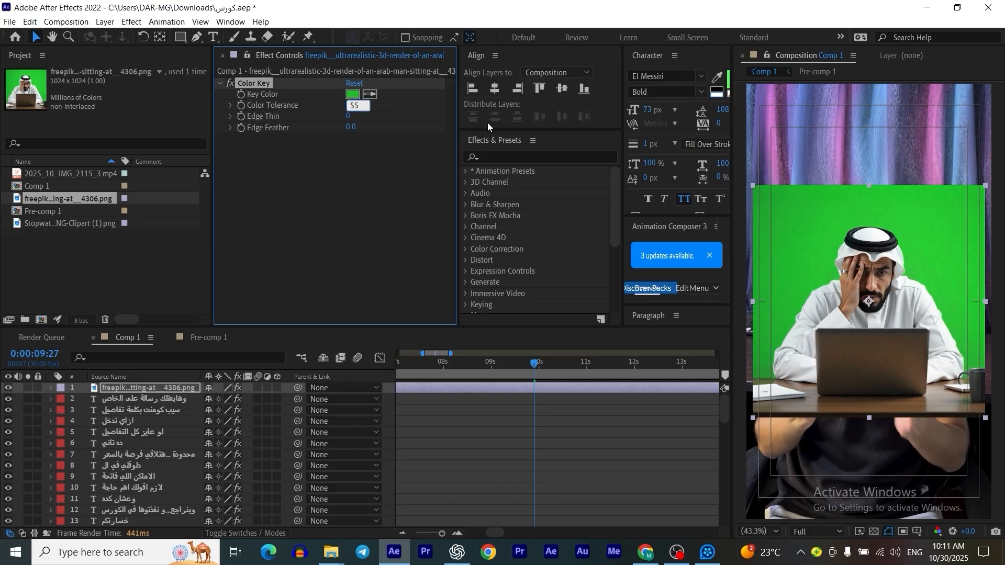
pyautogui.press('Return')
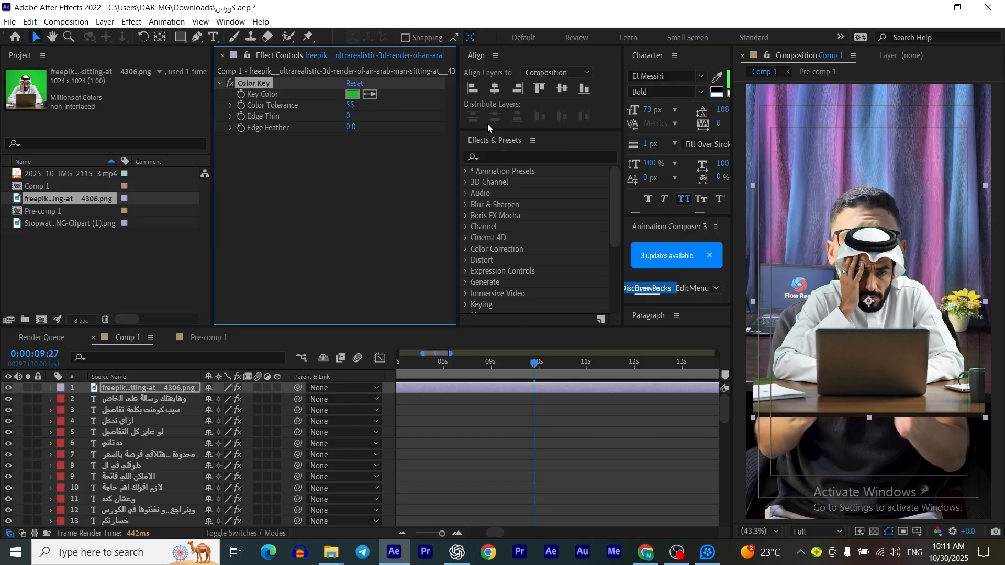
# Create a white 1080 × 1920 px solid and place it directly beneath the freepik image layer.
pyautogui.click(450, 412)
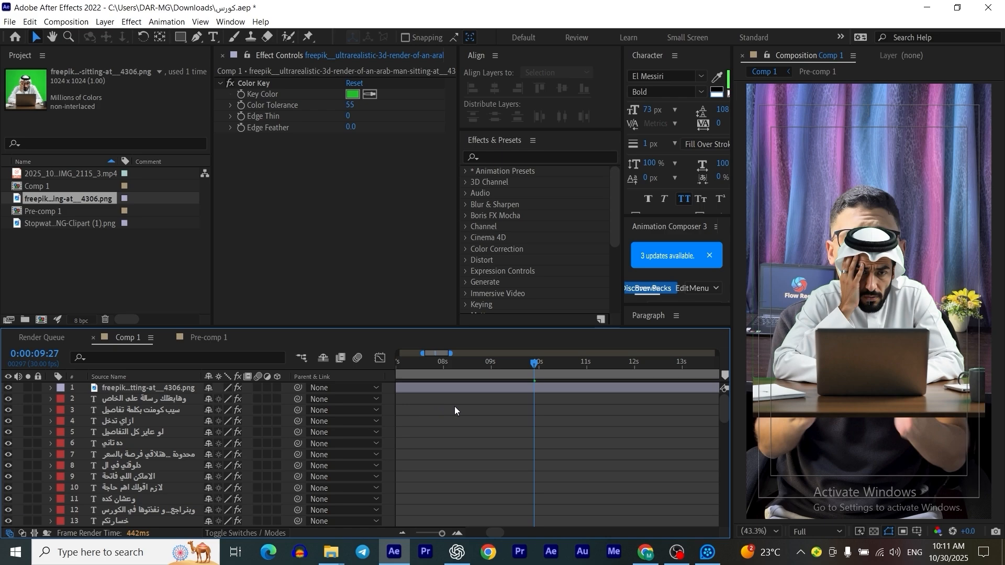
pyautogui.rightClick(422, 404)
pyautogui.click(398, 407)
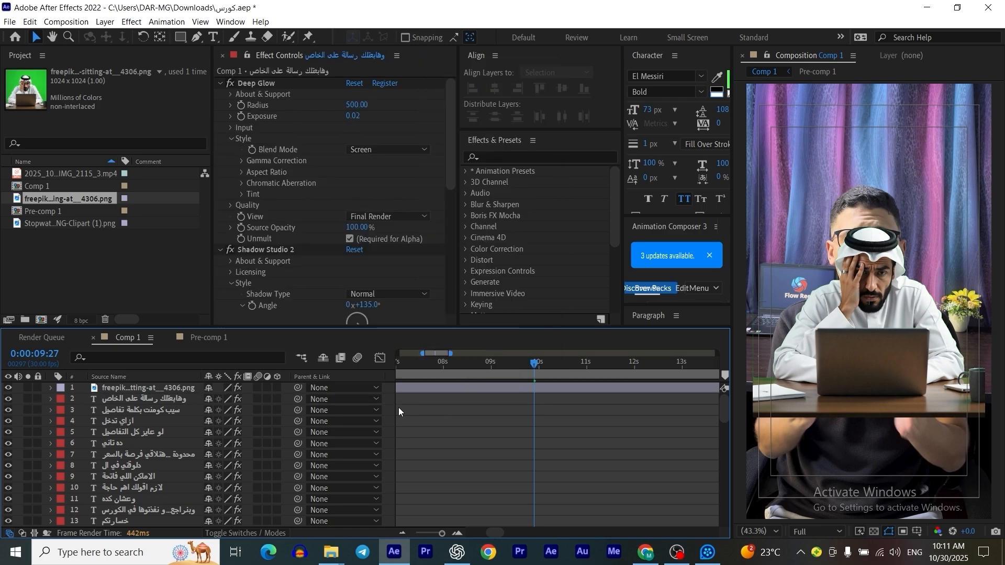
pyautogui.rightClick(390, 408)
pyautogui.moveTo(435, 271)
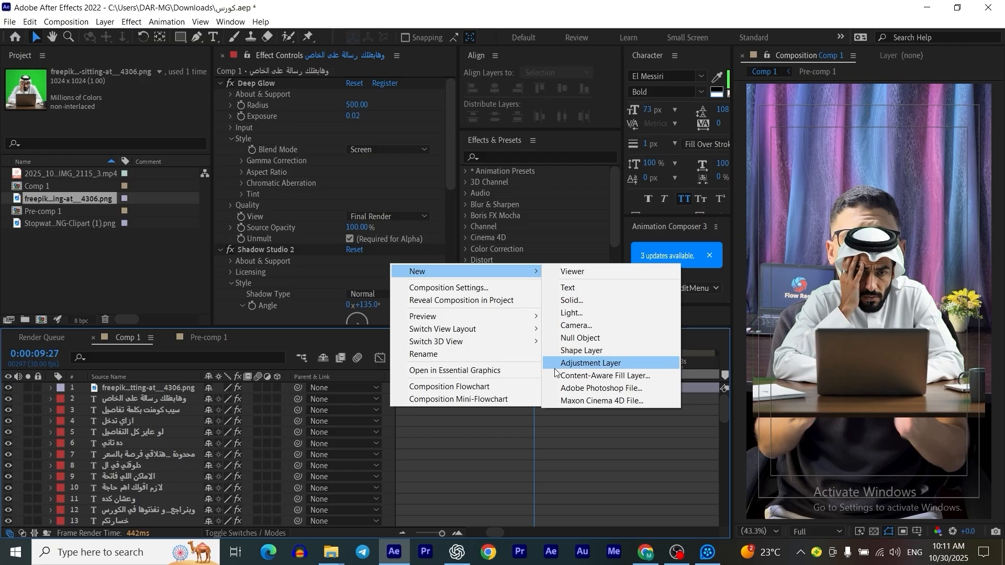
pyautogui.click(571, 301)
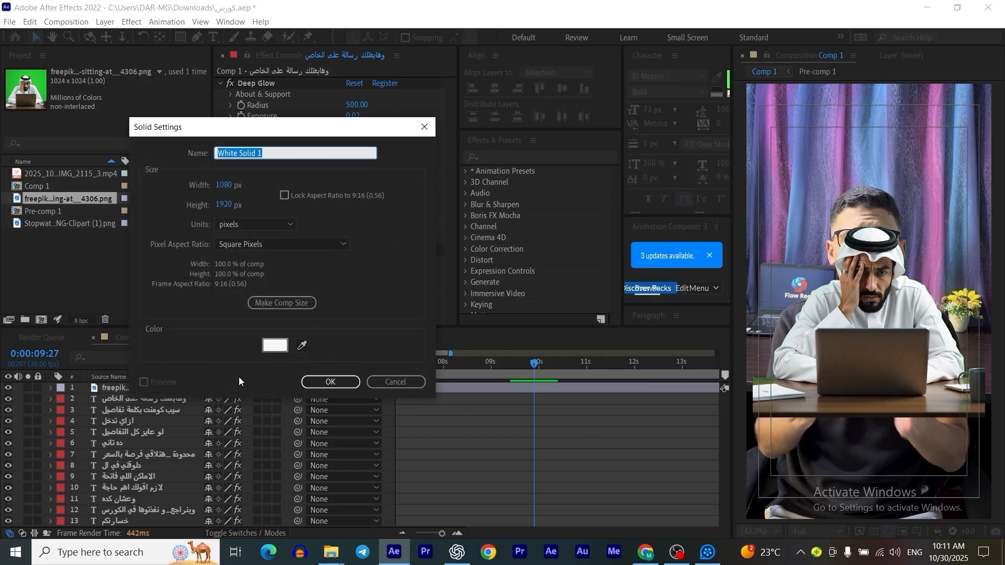
pyautogui.click(330, 381)
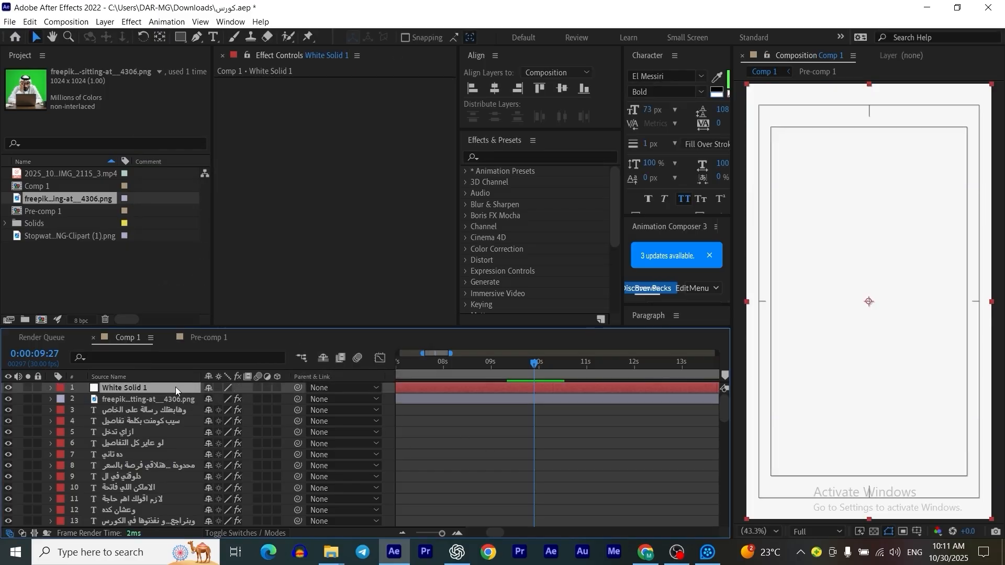
pyautogui.moveTo(126, 388); pyautogui.dragTo(72, 401)
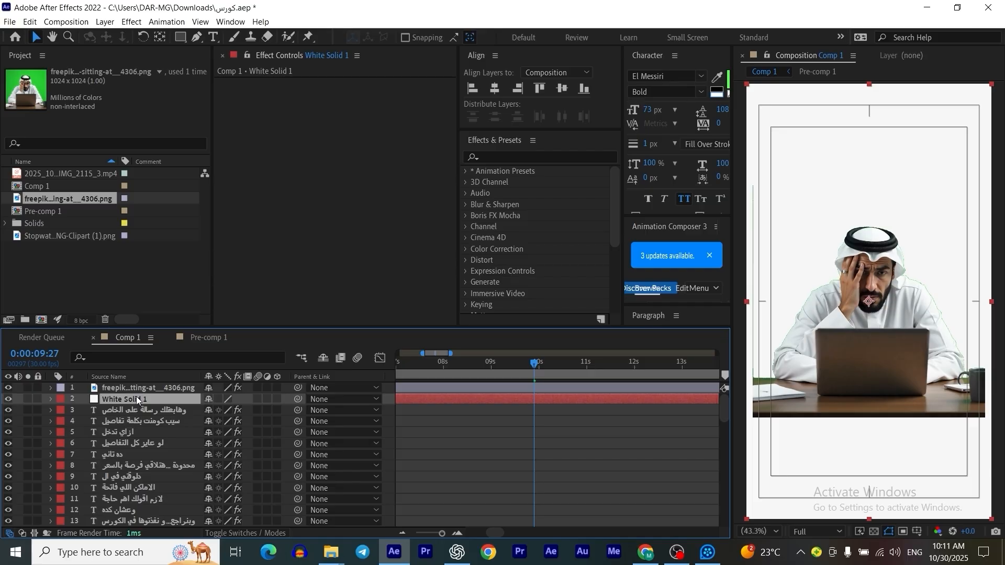
# Apply the 4-Color Gradient effect to the white solid layer.
pyautogui.hotkey('ctrl', 'space')
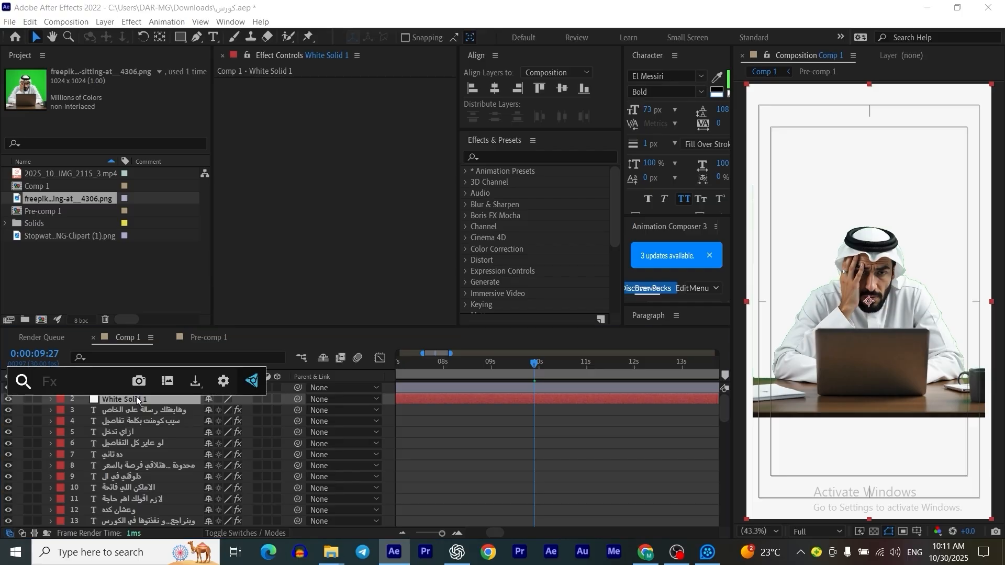
pyautogui.write('4')
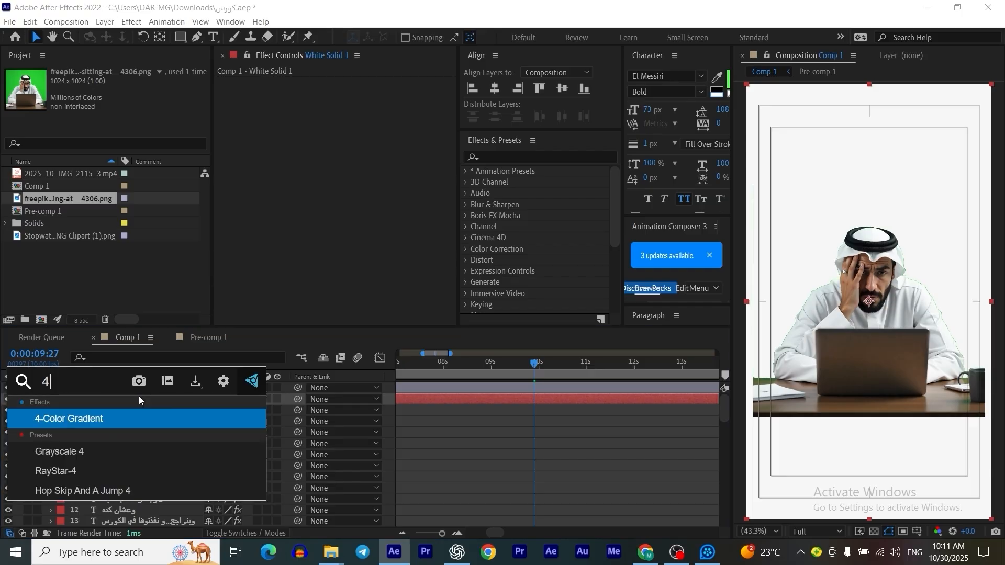
pyautogui.press('Escape')
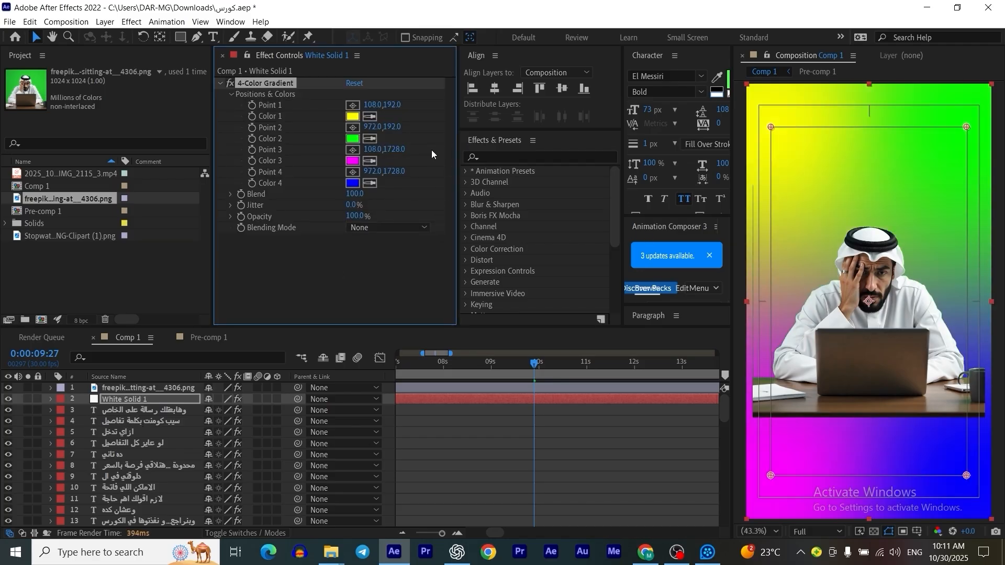
# Set Color 1 of the white solid's 4-Color Gradient to the grey BEBEBE.
pyautogui.click(355, 118)
pyautogui.moveTo(213, 157)
pyautogui.mouseDown()
pyautogui.moveTo(170, 177)
pyautogui.moveTo(175, 157)
pyautogui.mouseUp()
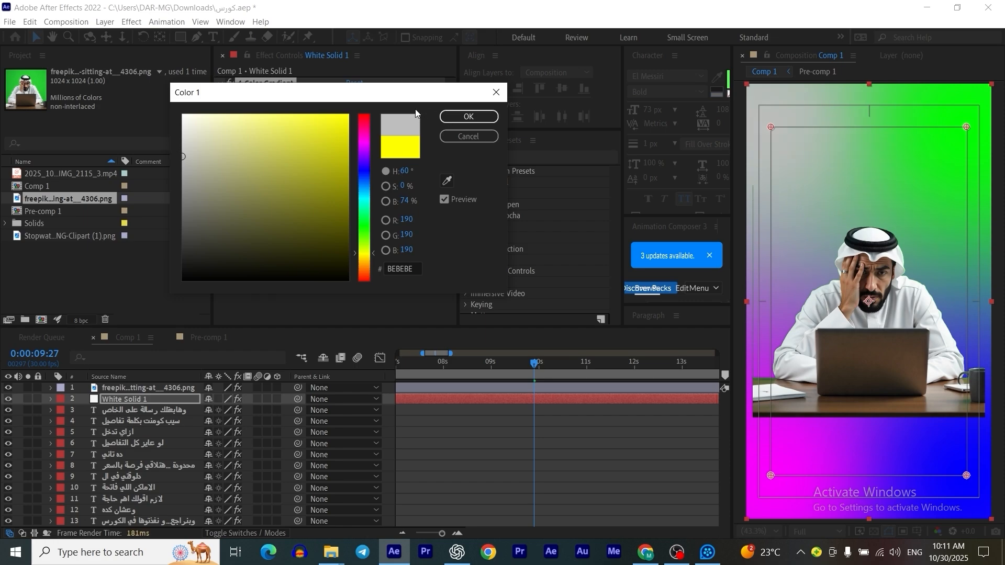
pyautogui.click(469, 117)
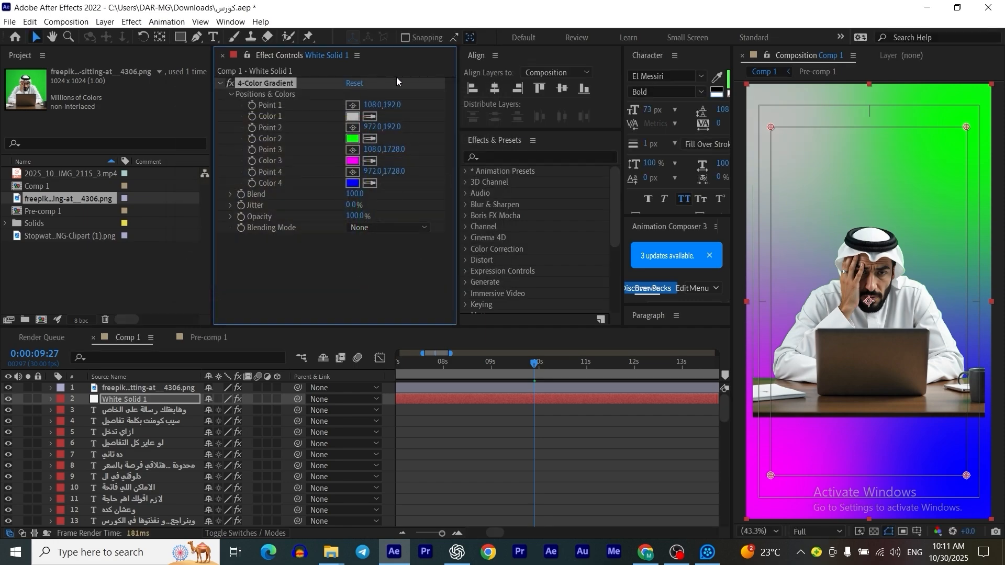
# Sample the grey of Color 1 into Colors 2, 3 and 4 of the gradient.
pyautogui.click(375, 139)
pyautogui.click(353, 116)
pyautogui.click(370, 161)
pyautogui.click(353, 138)
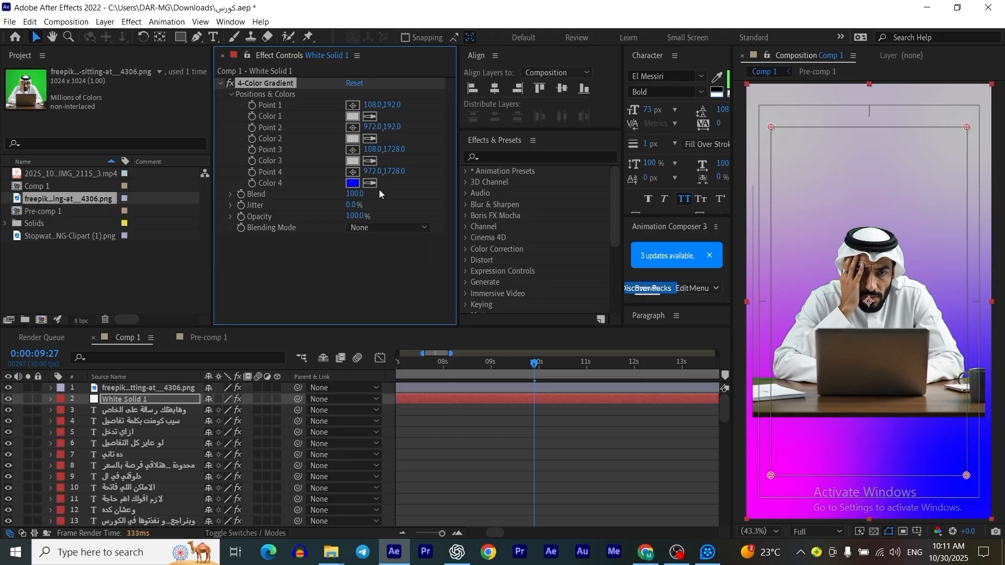
pyautogui.click(370, 184)
pyautogui.click(353, 161)
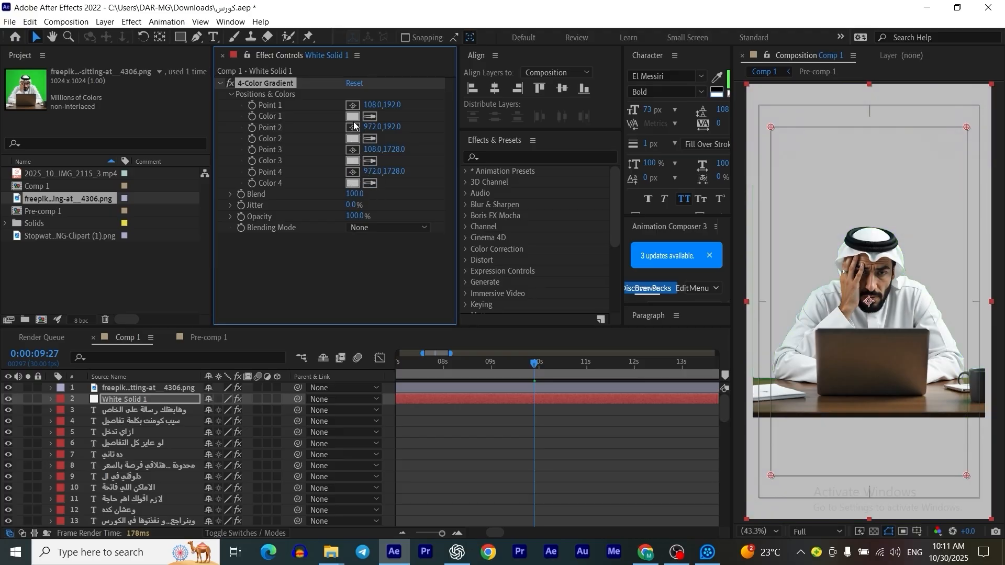
# Lighten two opposite gradient corners by setting Color 1 to EDEDED and Color 4 to EAEAEA.
pyautogui.click(352, 116)
pyautogui.moveTo(206, 140)
pyautogui.mouseDown()
pyautogui.moveTo(177, 111)
pyautogui.moveTo(183, 125)
pyautogui.mouseUp()
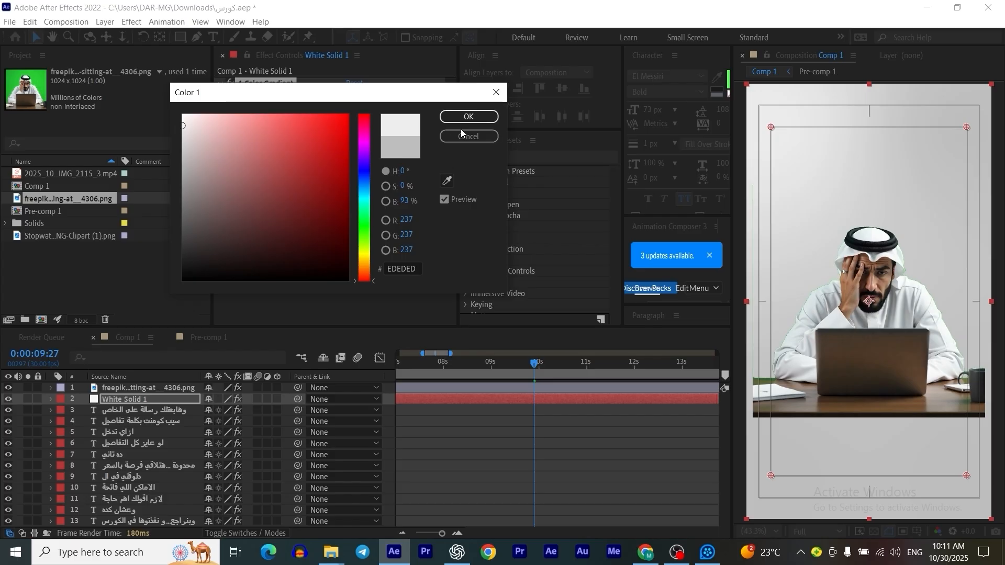
pyautogui.click(468, 117)
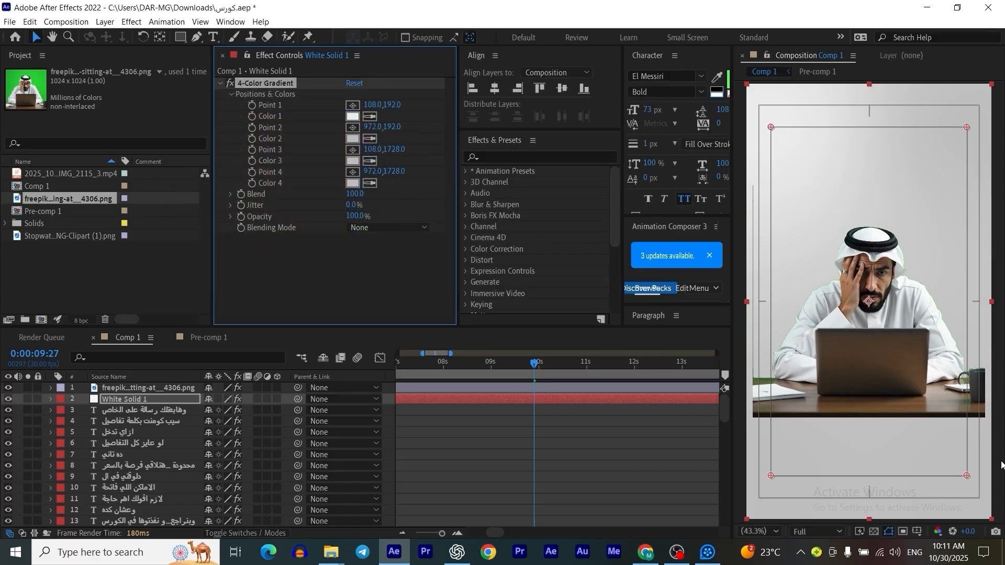
pyautogui.click(352, 183)
pyautogui.moveTo(209, 136); pyautogui.dragTo(180, 127)
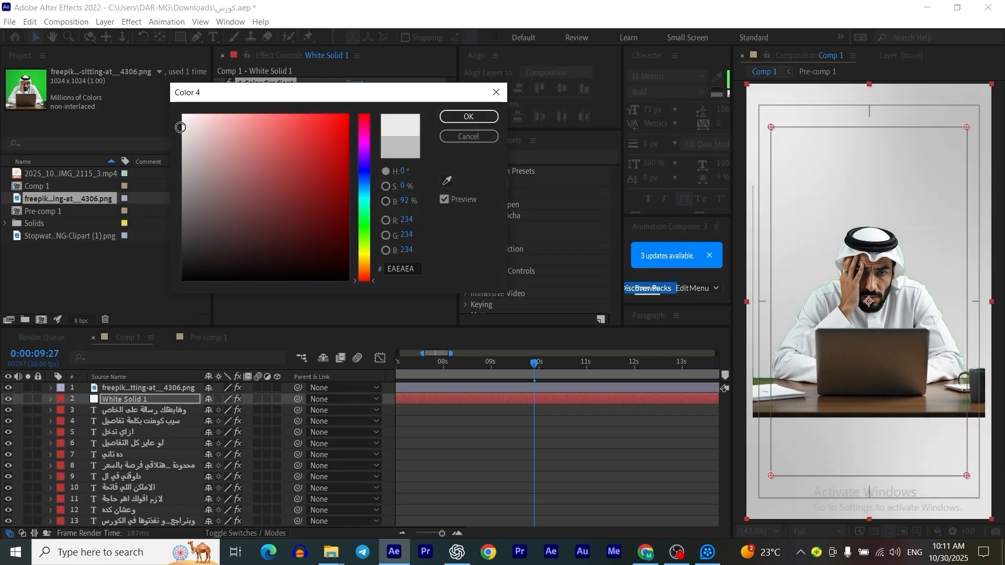
pyautogui.click(469, 116)
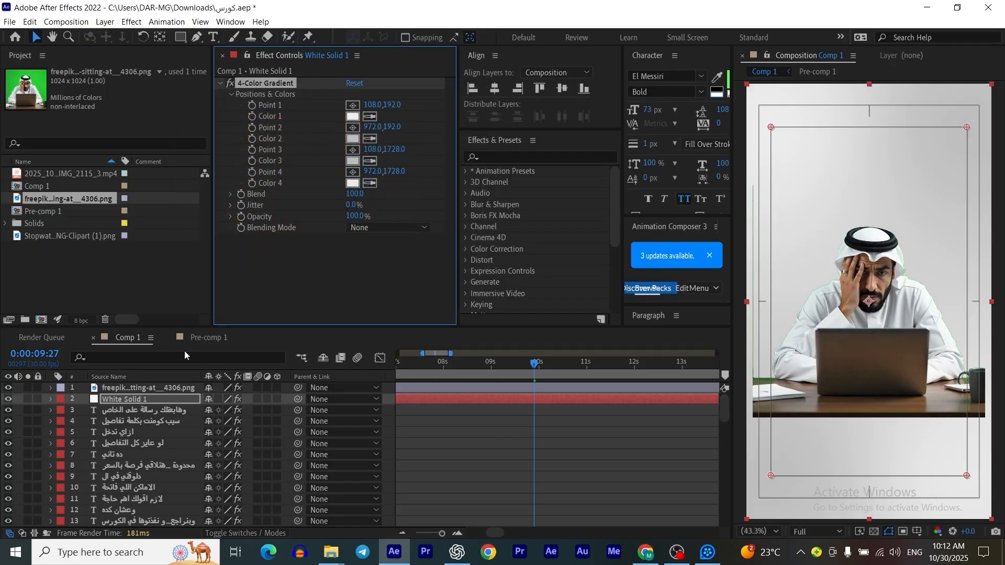
# Apply the CC Vignette effect to the white solid layer.
pyautogui.click(143, 397)
pyautogui.hotkey('ctrl', 'space')
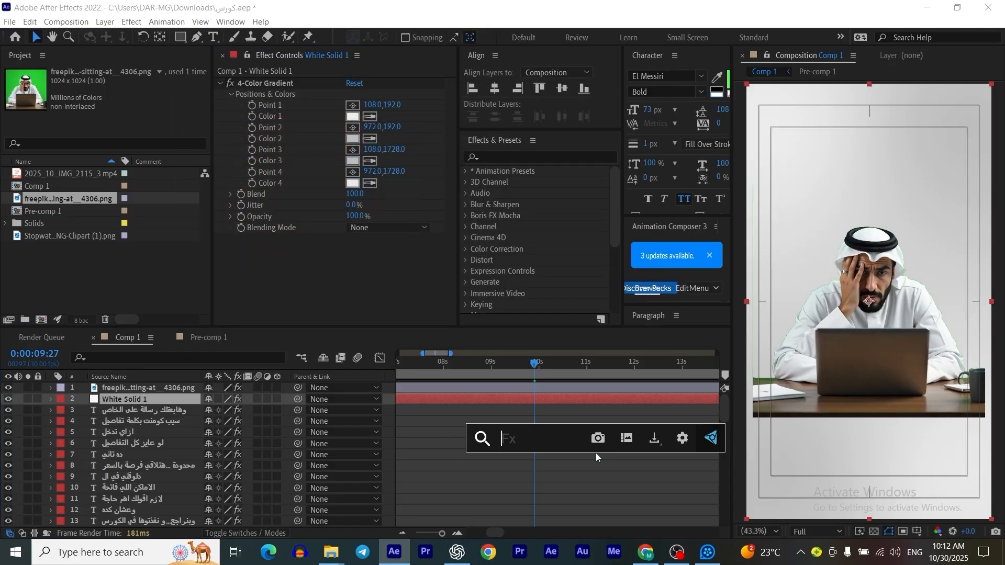
pyautogui.write('cc v')
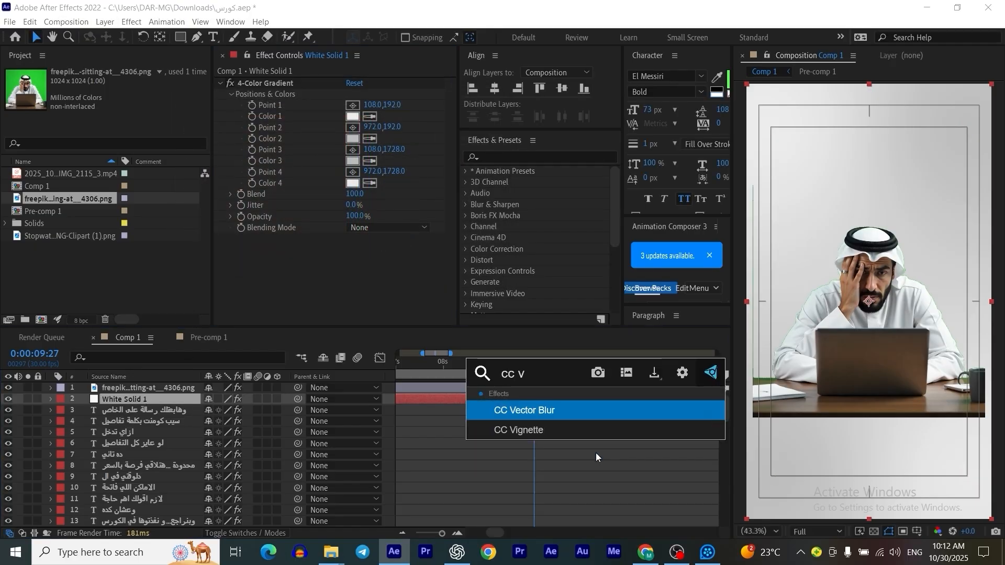
pyautogui.click(519, 431)
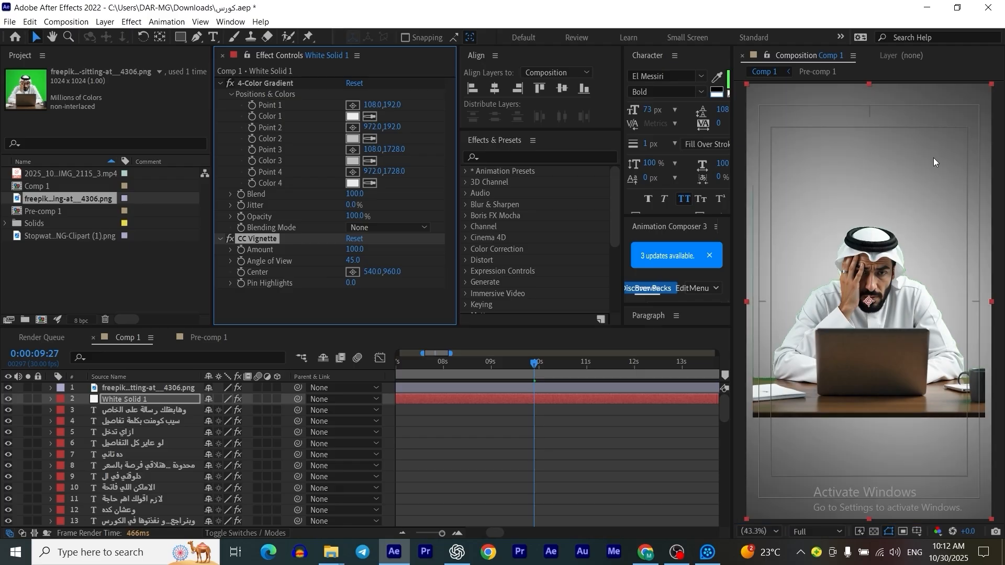
# Set the CC Vignette Amount to 69 and compare the background with the effect off and on.
pyautogui.click(173, 394)
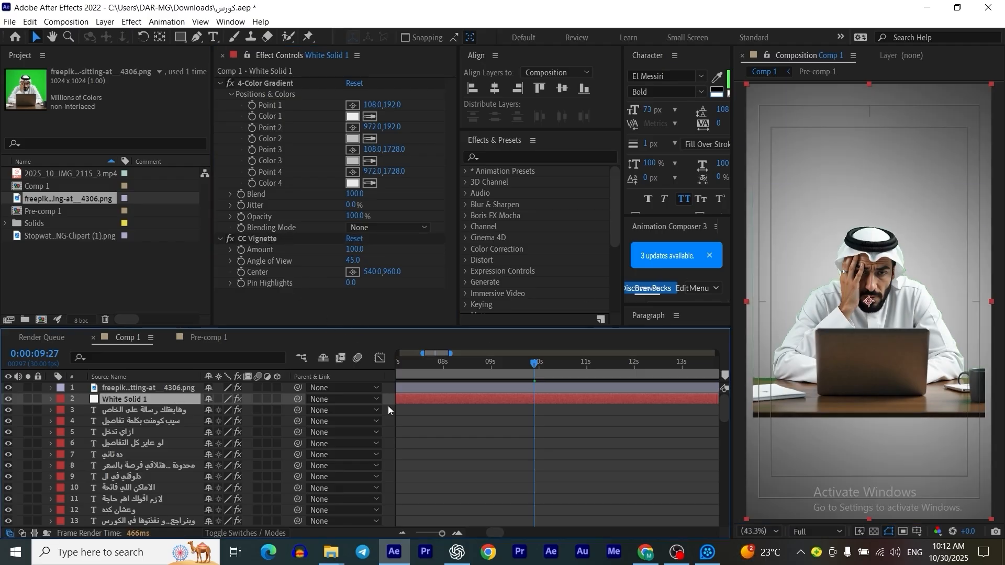
pyautogui.moveTo(354, 249); pyautogui.dragTo(344, 253)
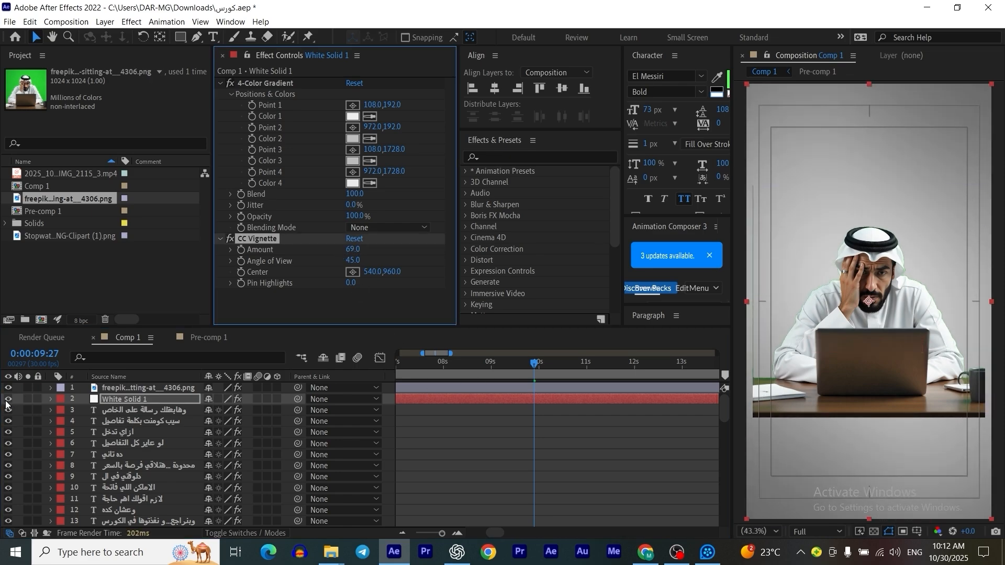
pyautogui.click(228, 239)
pyautogui.click(228, 239)
pyautogui.click(638, 433)
# Scale the freepik image layer to 111% and move it down so the desk meets the composition's bottom edge.
pyautogui.click(881, 350)
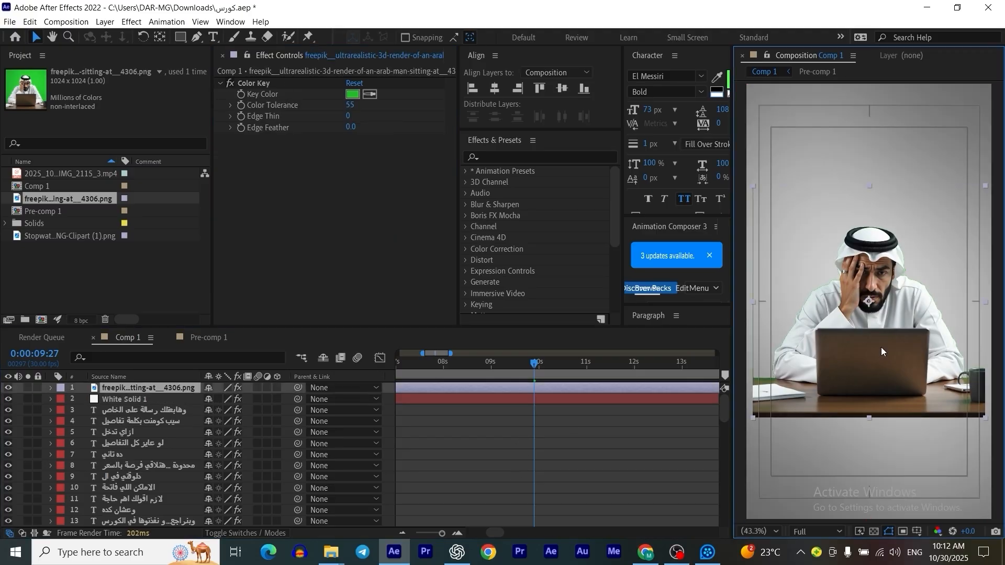
pyautogui.moveTo(881, 350); pyautogui.dragTo(880, 451)
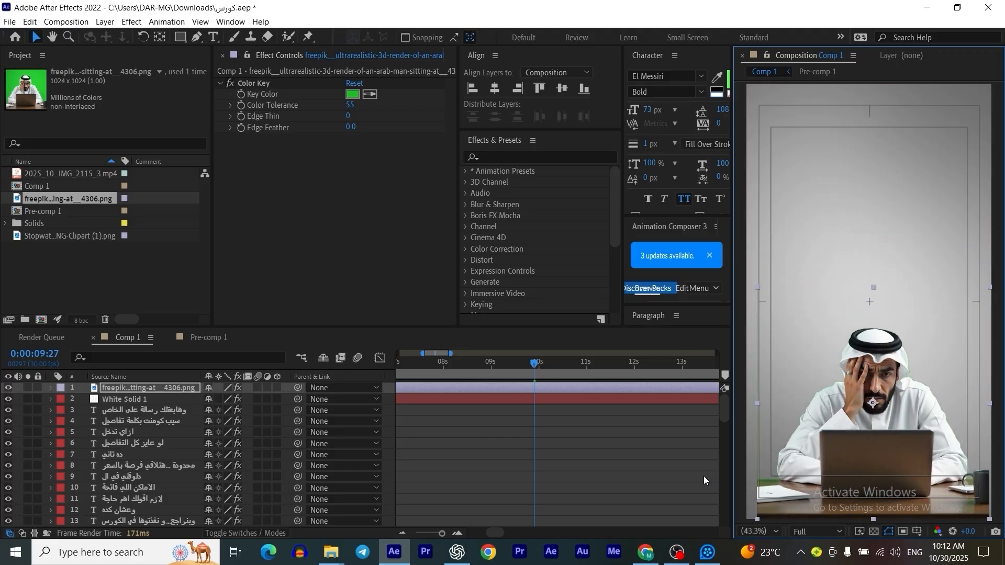
pyautogui.hotkey('ctrl', 'z')
pyautogui.press('s')
pyautogui.moveTo(242, 398); pyautogui.dragTo(248, 399)
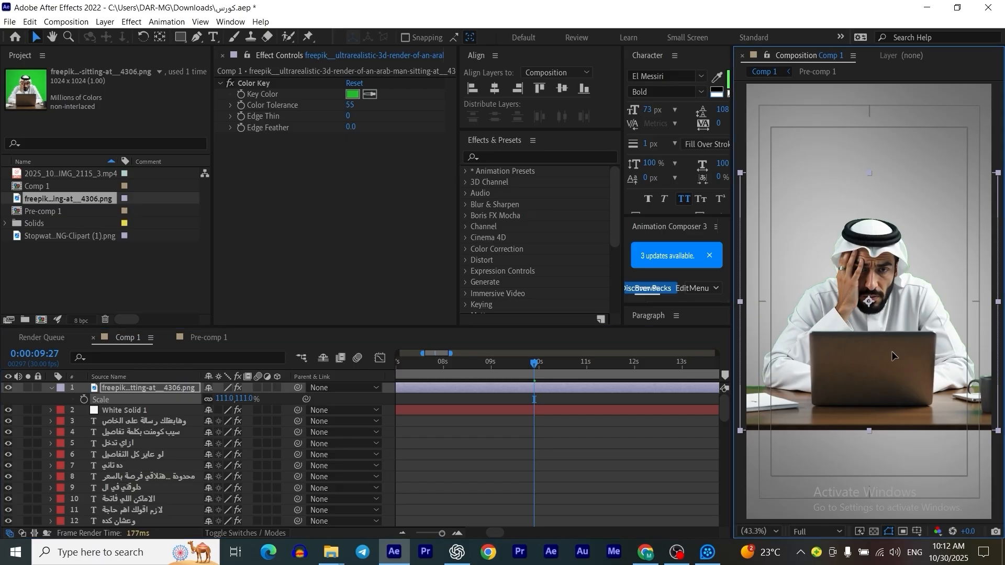
pyautogui.moveTo(891, 356); pyautogui.dragTo(906, 446)
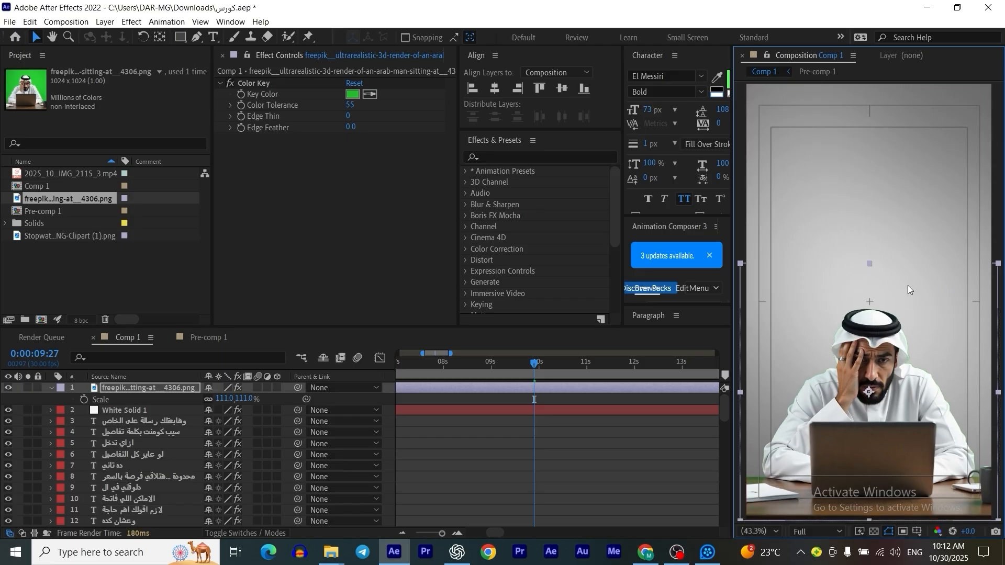
pyautogui.click(572, 441)
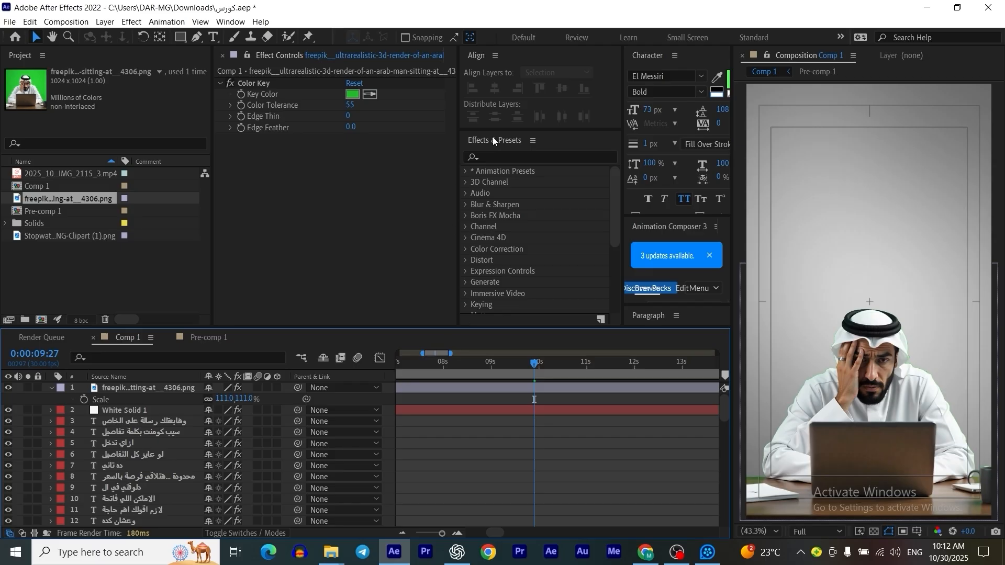
# Set up the Pen tool for a new shape with no fill and a white FFFFFF stroke.
pyautogui.click(198, 37)
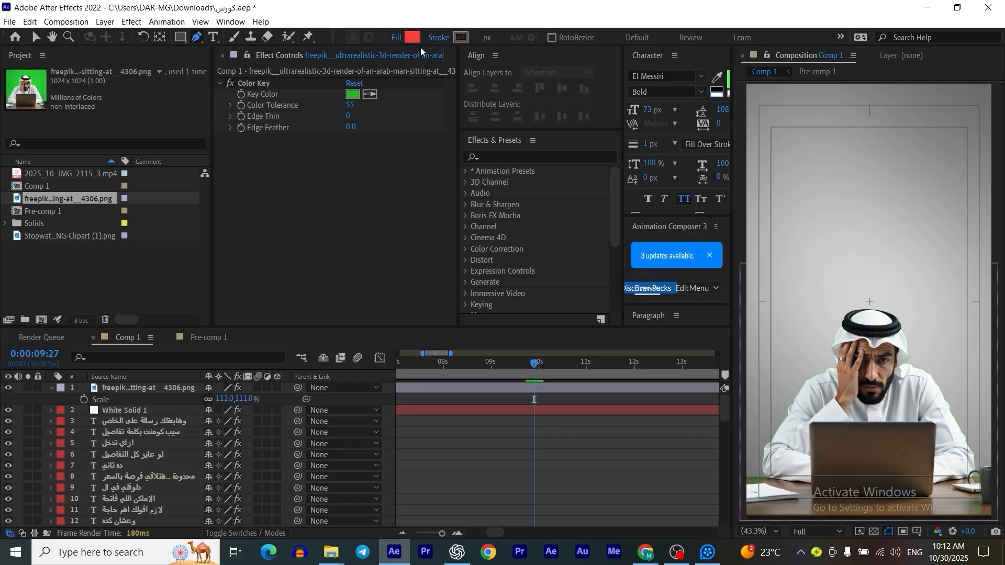
pyautogui.click(398, 38)
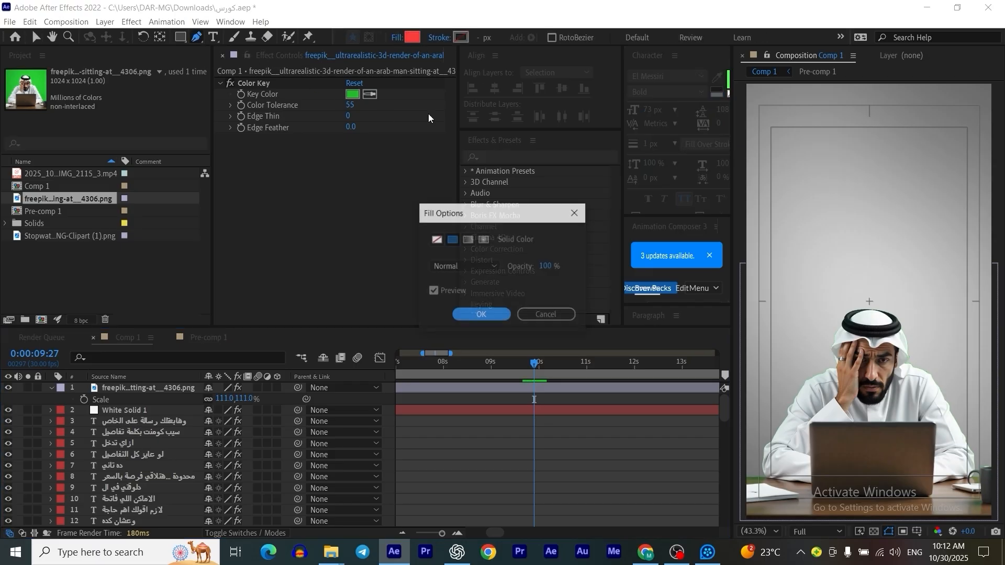
pyautogui.click(435, 240)
pyautogui.click(470, 315)
pyautogui.click(459, 37)
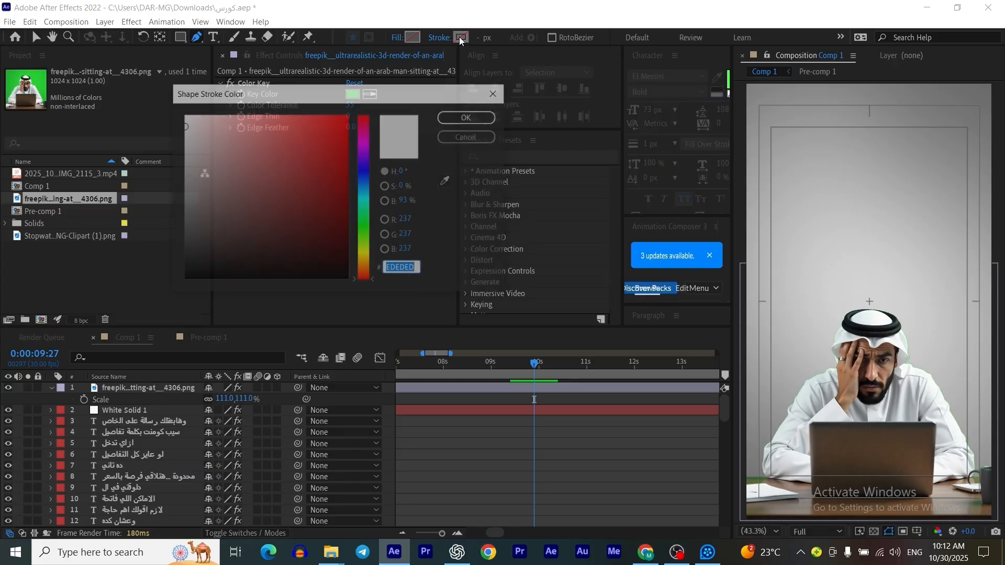
pyautogui.moveTo(190, 135); pyautogui.dragTo(179, 111)
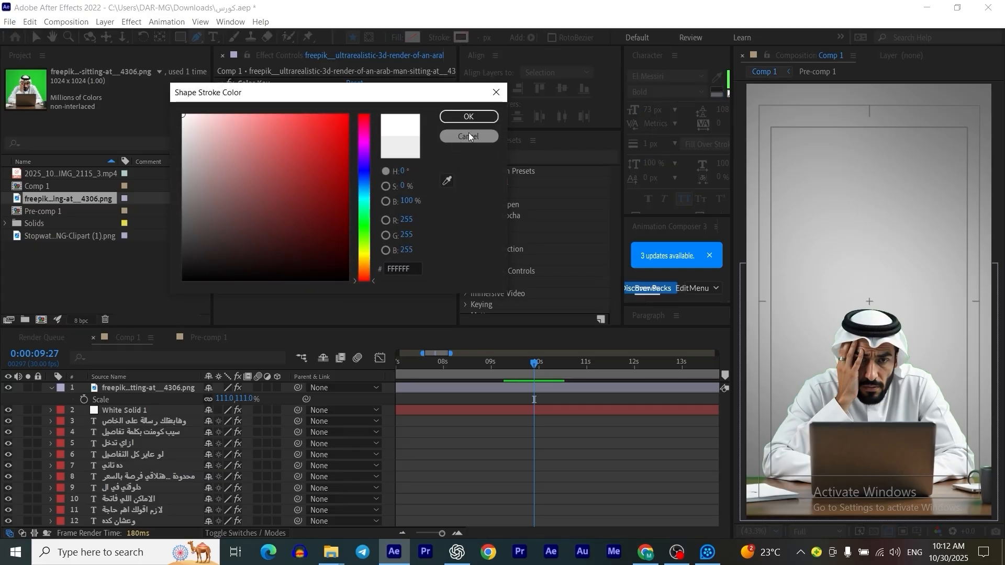
pyautogui.click(468, 116)
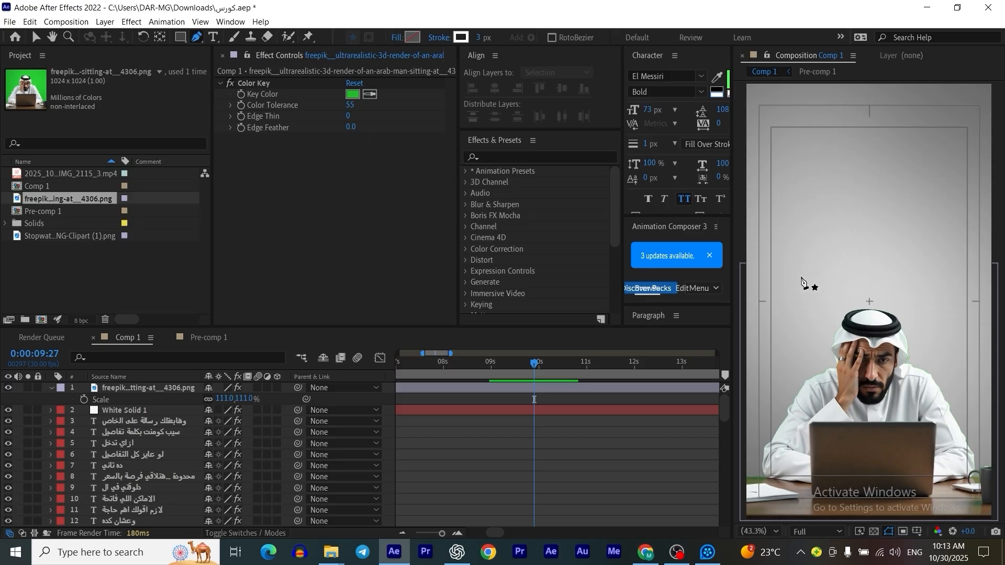
# Draw a curved three-point path above the man, running past both sides of the composition, with a 58 px stroke.
pyautogui.scroll(-2, 860, 314)
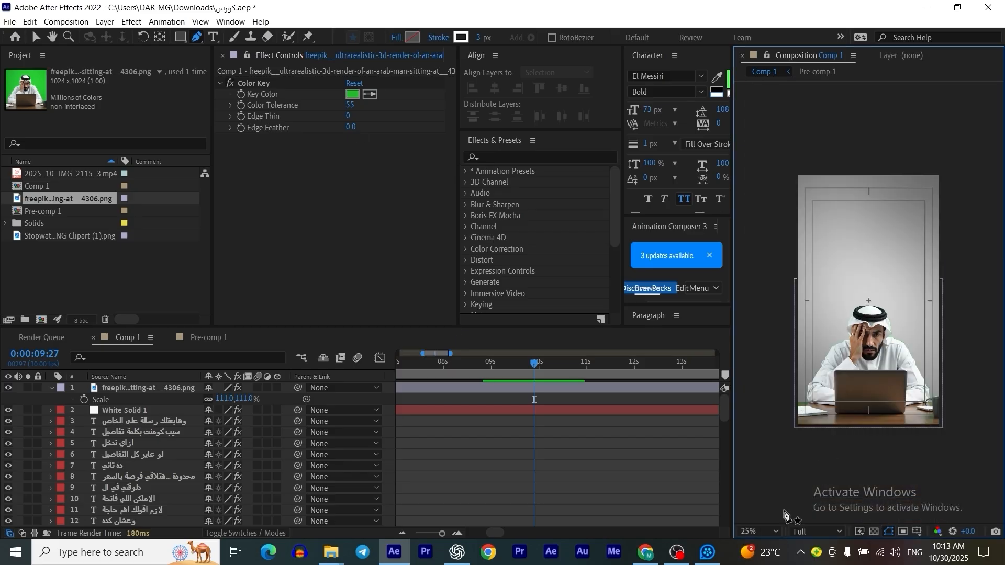
pyautogui.click(762, 334)
pyautogui.moveTo(863, 260); pyautogui.dragTo(852, 196)
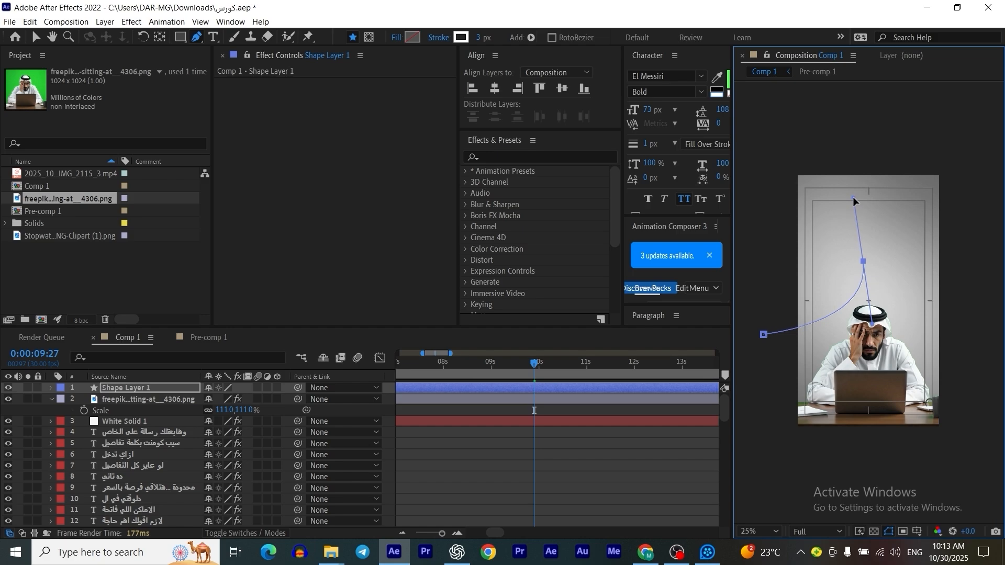
pyautogui.moveTo(482, 39); pyautogui.dragTo(518, 36)
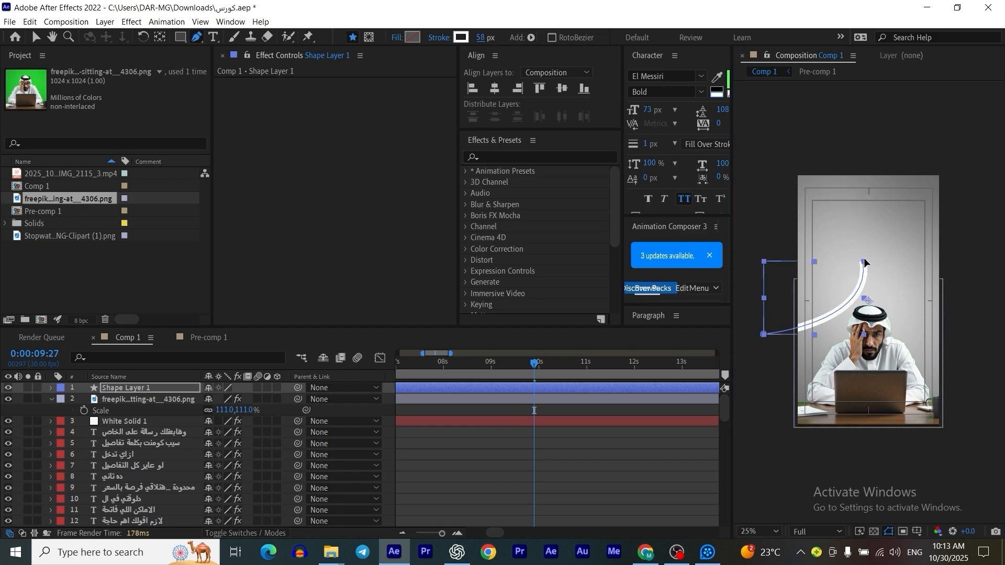
pyautogui.moveTo(966, 253); pyautogui.dragTo(1004, 264)
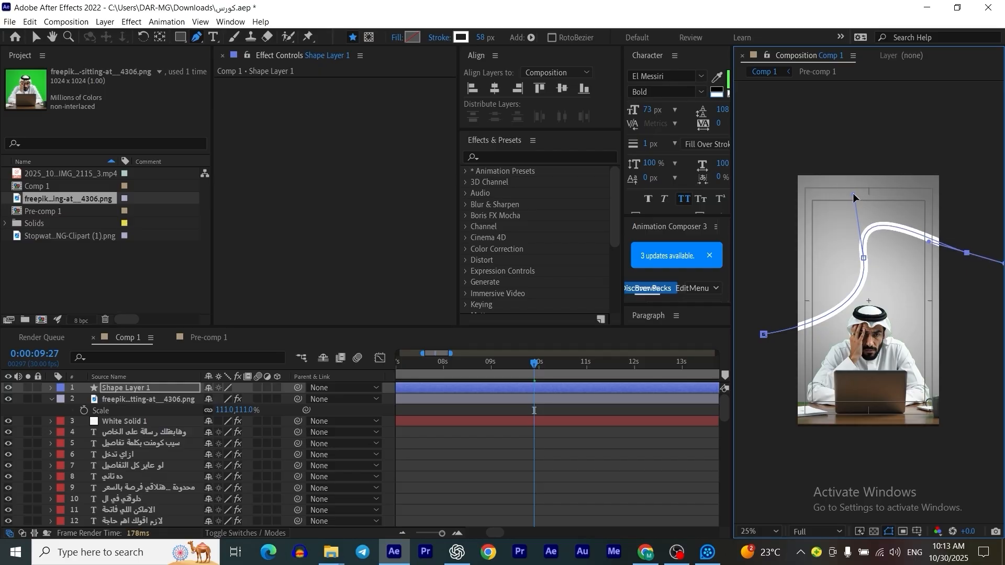
# Reshape the path into a smooth S-curve by adjusting its middle point, handles and both outer end points.
pyautogui.moveTo(852, 194); pyautogui.dragTo(871, 262)
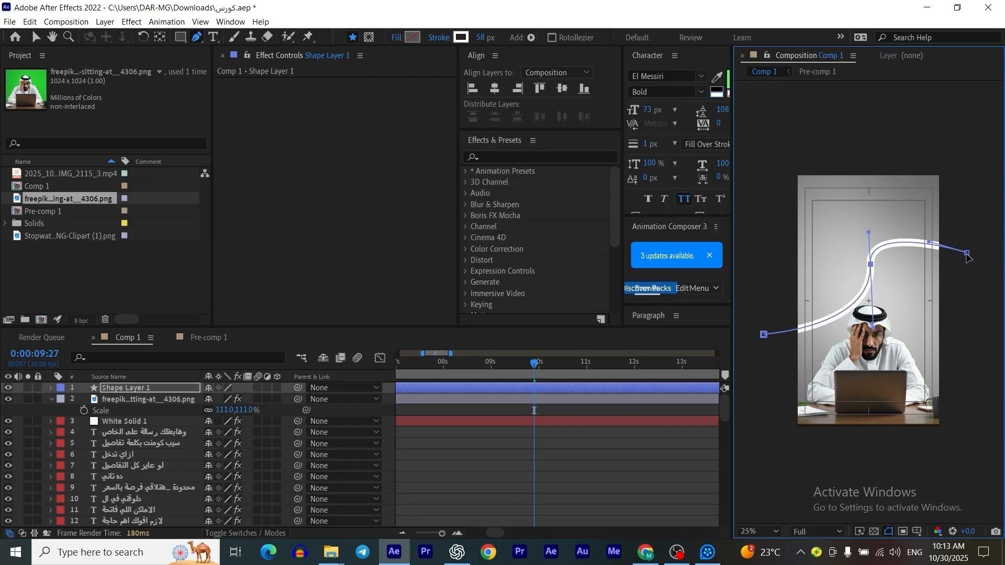
pyautogui.moveTo(967, 254); pyautogui.dragTo(1004, 257)
pyautogui.moveTo(868, 232); pyautogui.dragTo(874, 214)
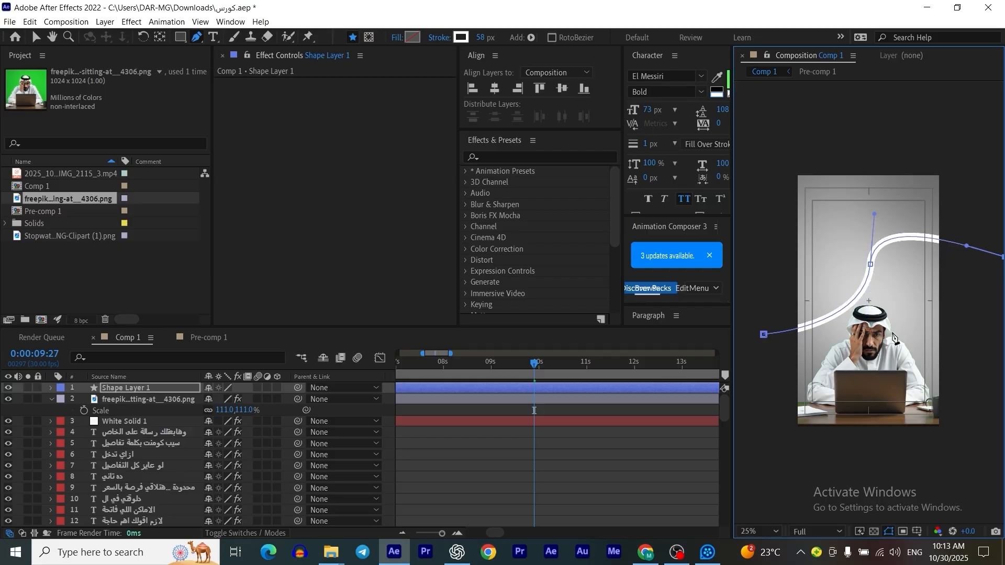
pyautogui.moveTo(871, 264); pyautogui.dragTo(847, 329)
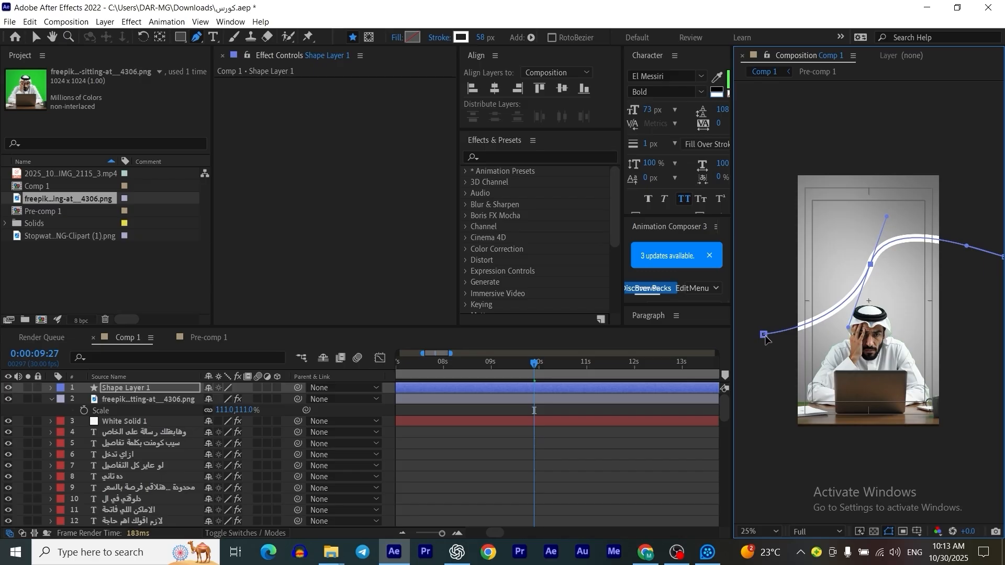
pyautogui.moveTo(765, 336); pyautogui.dragTo(767, 349)
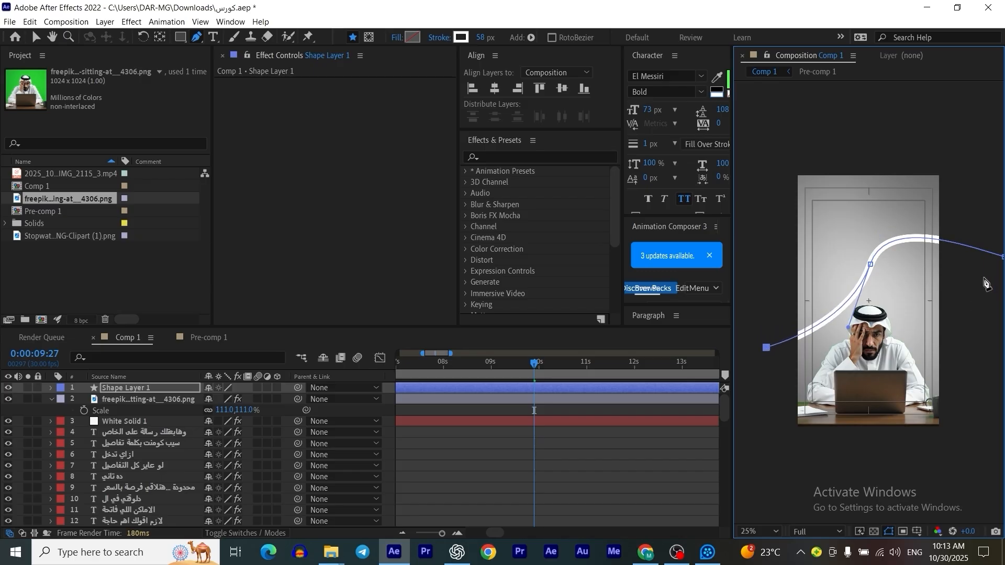
pyautogui.moveTo(985, 284); pyautogui.dragTo(950, 230)
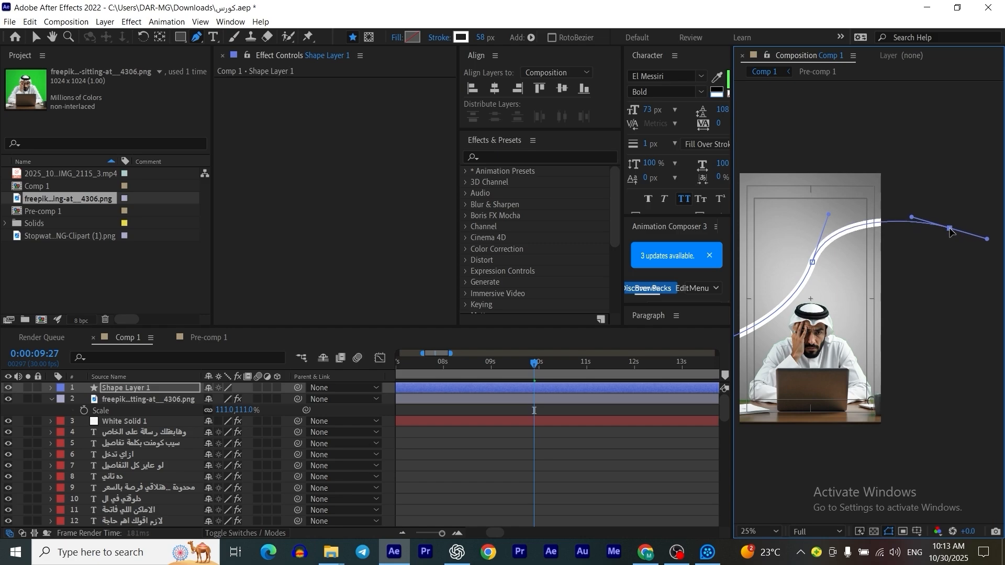
pyautogui.click(761, 535)
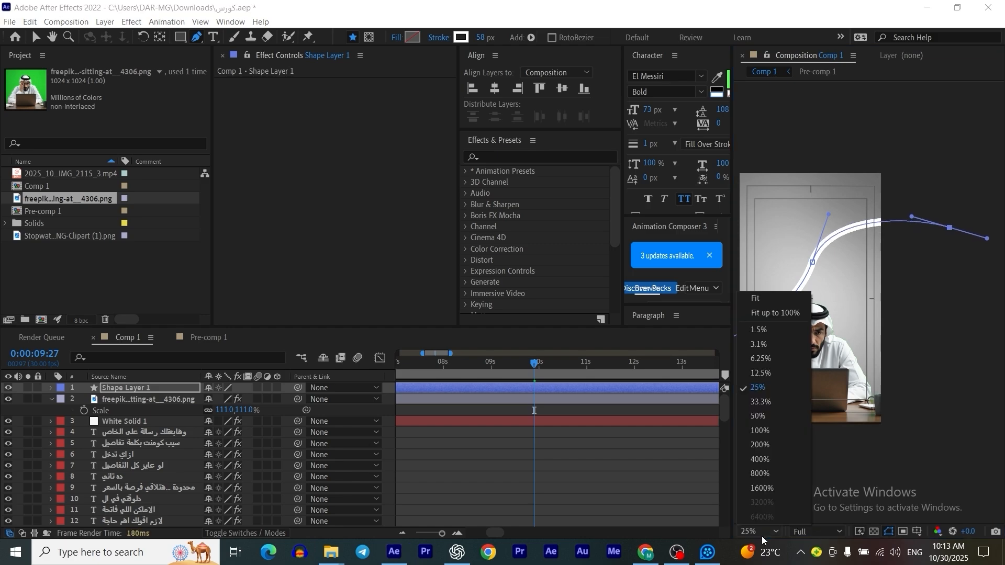
pyautogui.click(780, 298)
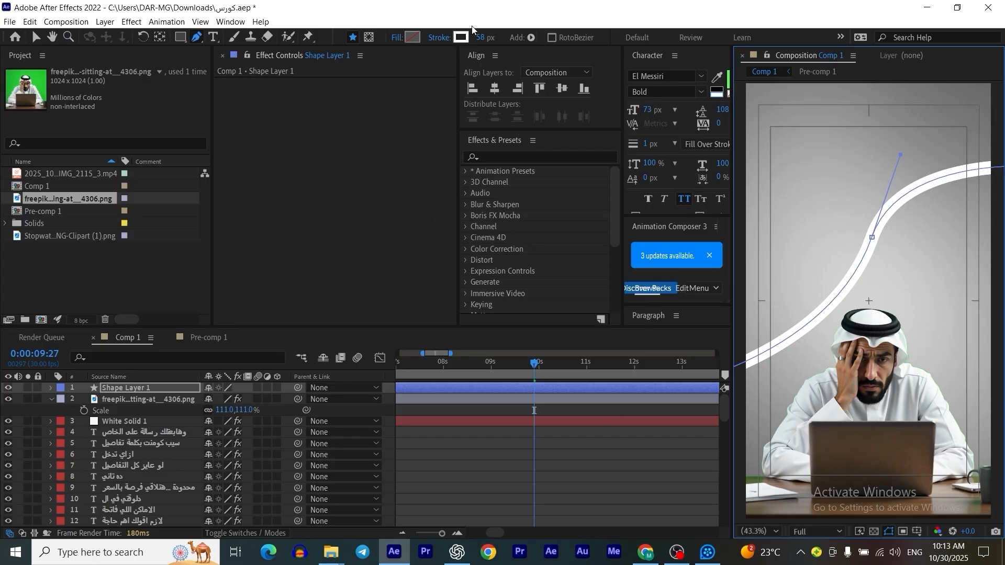
# Change the curved line's stroke color to light grey E7E4E4 and lower its layer opacity to 46%.
pyautogui.click(461, 37)
pyautogui.moveTo(189, 139); pyautogui.dragTo(184, 129)
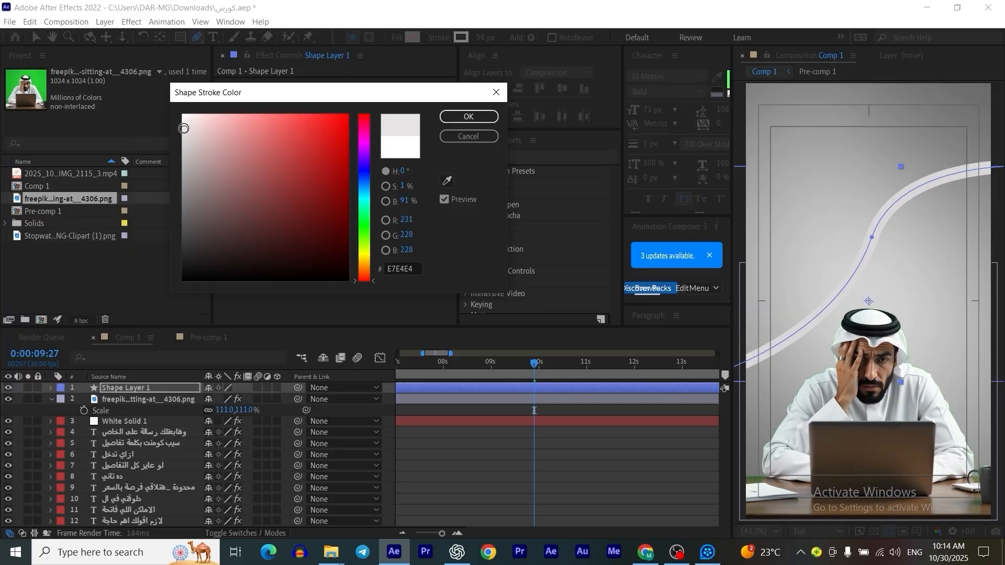
pyautogui.click(491, 120)
pyautogui.press('t')
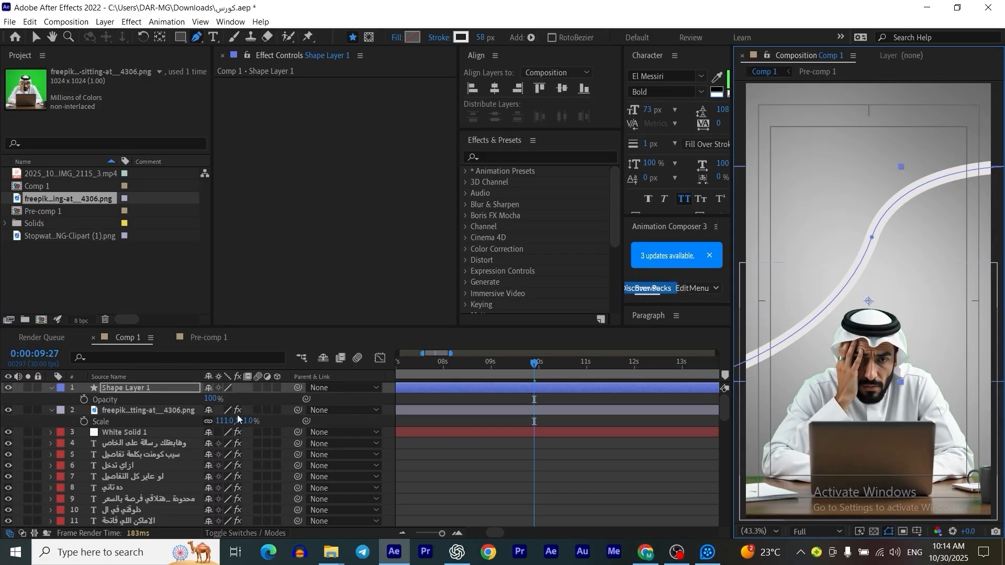
pyautogui.moveTo(211, 403); pyautogui.dragTo(190, 401)
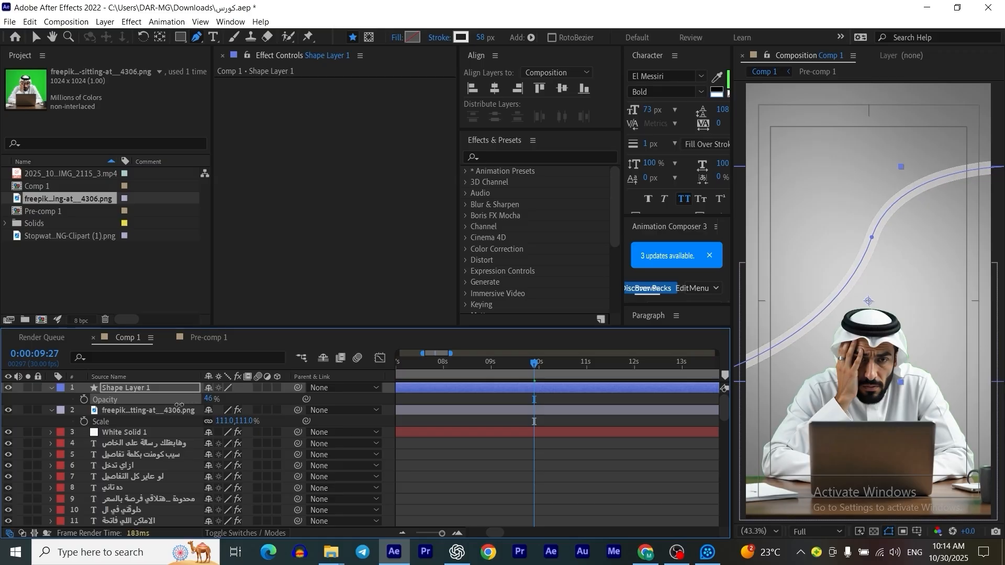
pyautogui.click(554, 397)
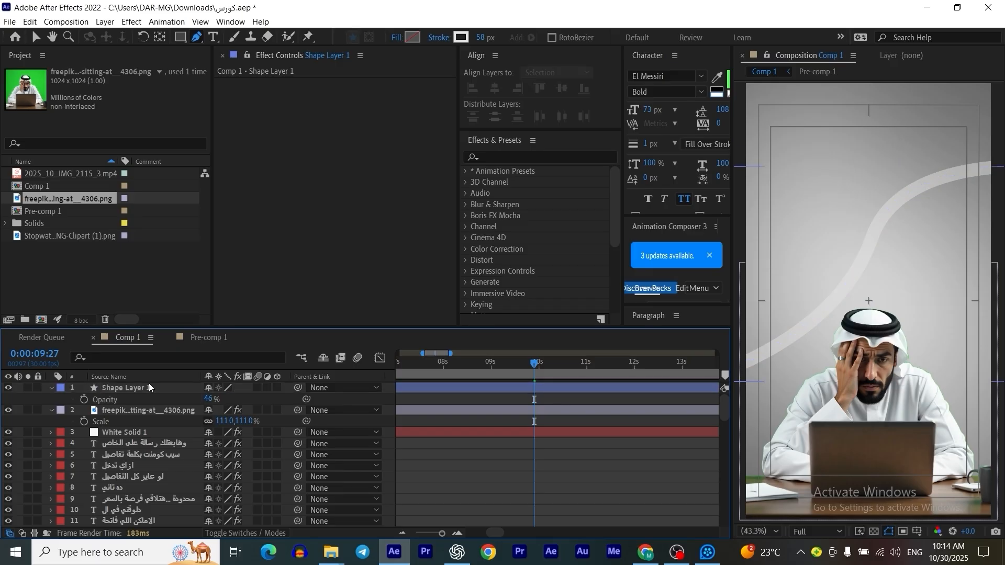
# Trim the start of Shape Layer 1 to the current time and add Trim Paths to it.
pyautogui.click(109, 391)
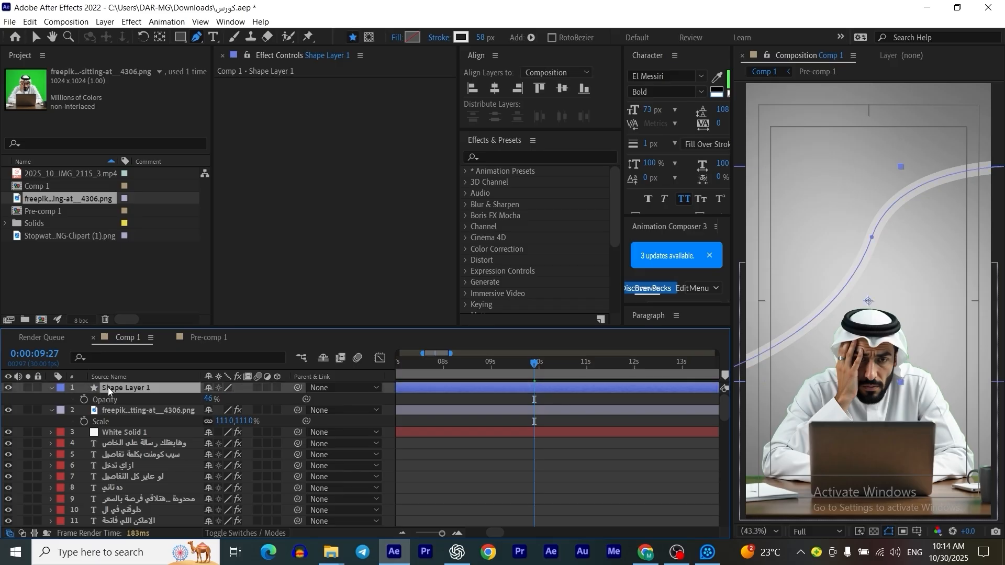
pyautogui.hotkey('alt', '[')
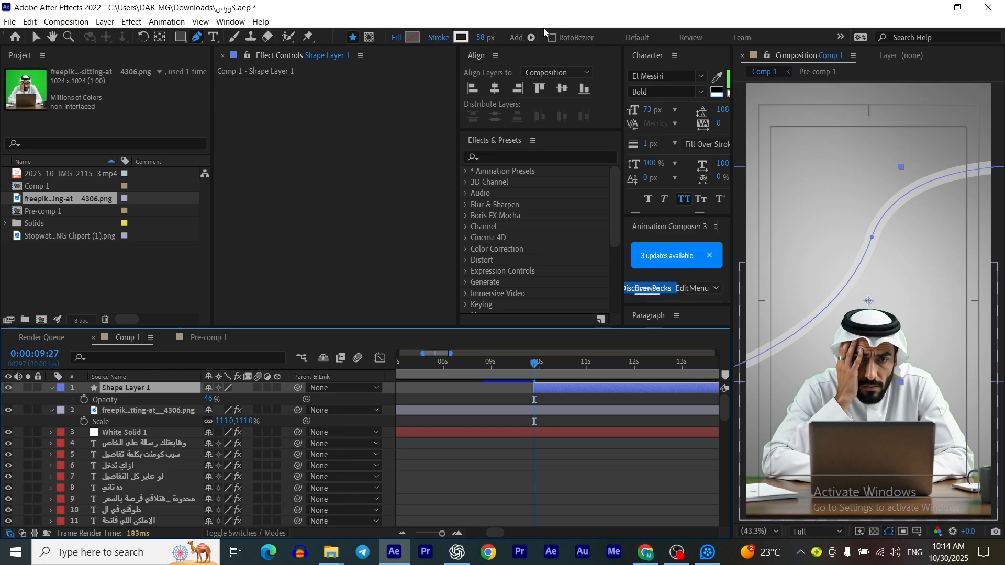
pyautogui.click(532, 37)
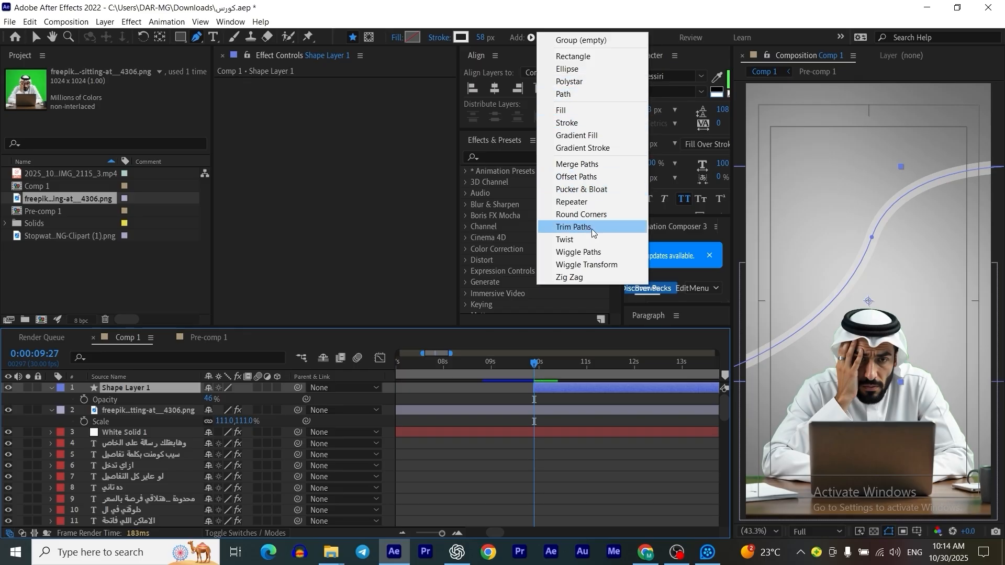
pyautogui.click(572, 226)
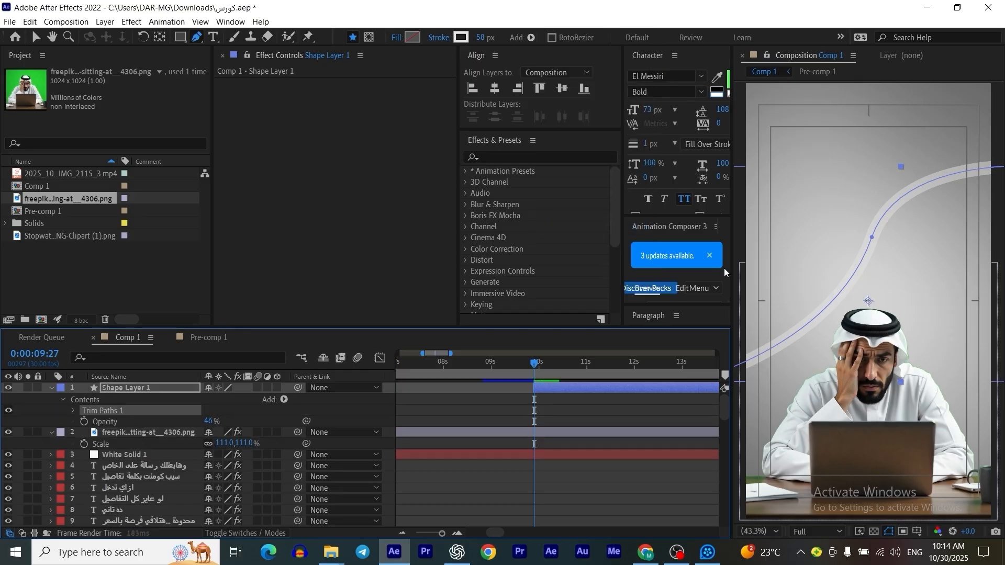
# Keyframe the Trim Paths End value from 0% at 0:00:09:27 to 100% at 0:00:10:23.
pyautogui.click(73, 411)
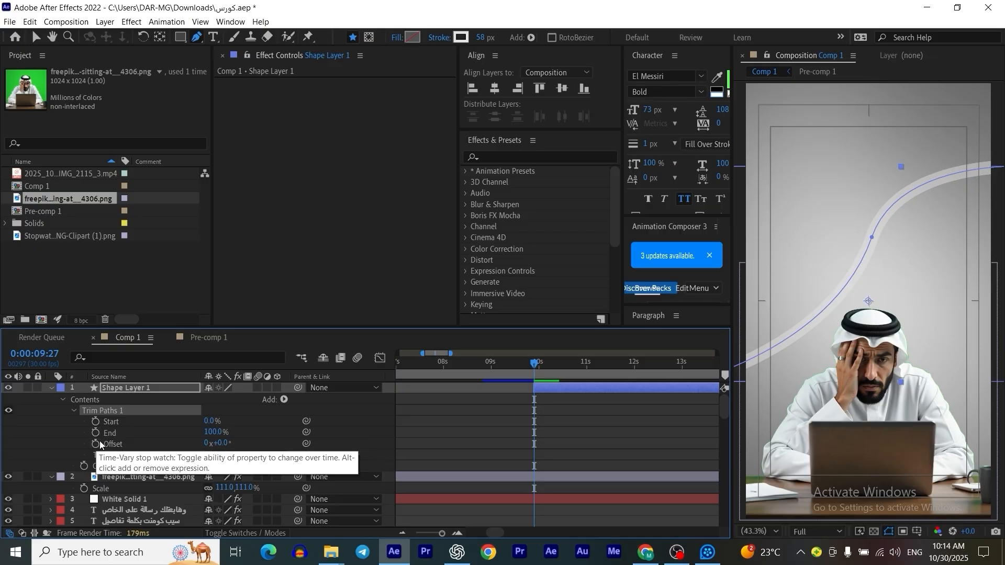
pyautogui.click(95, 433)
pyautogui.click(215, 433)
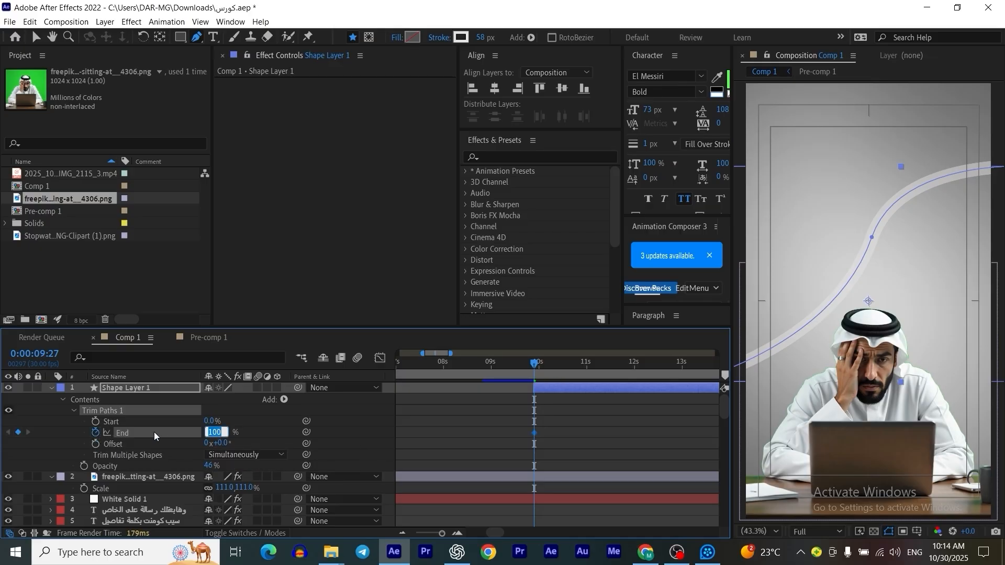
pyautogui.write('0')
pyautogui.press('Return')
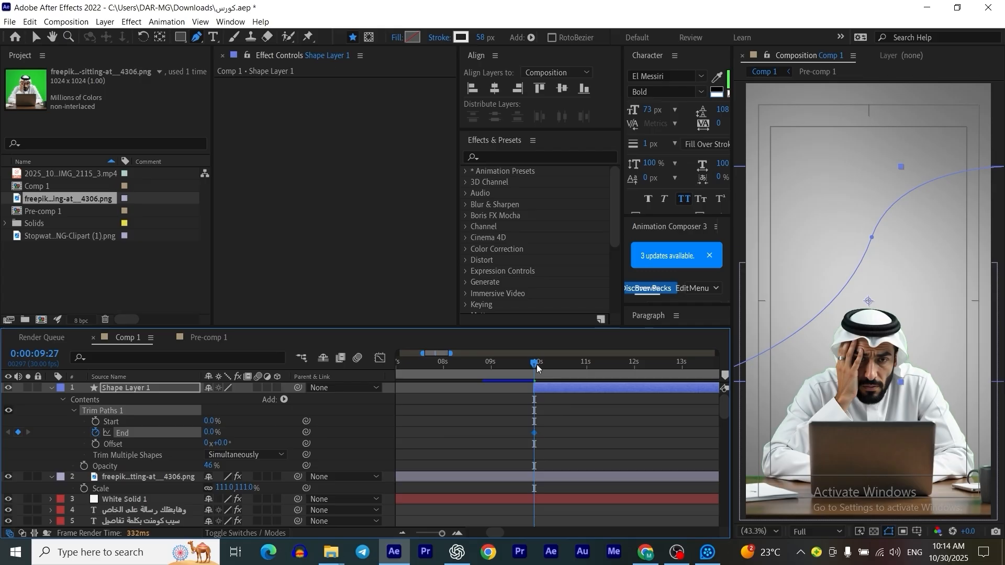
pyautogui.moveTo(536, 364); pyautogui.dragTo(575, 363)
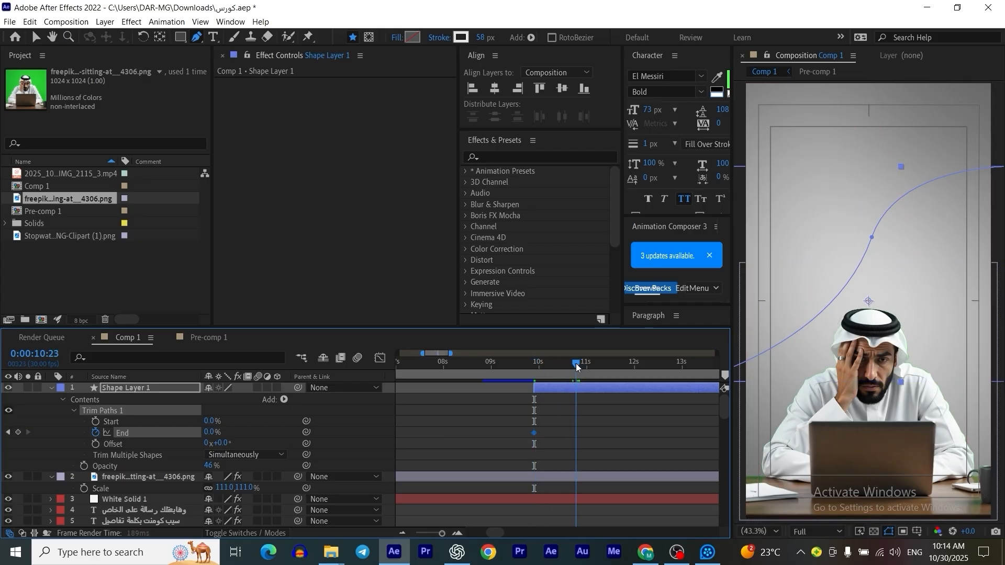
pyautogui.click(209, 432)
pyautogui.write('100')
pyautogui.press('Return')
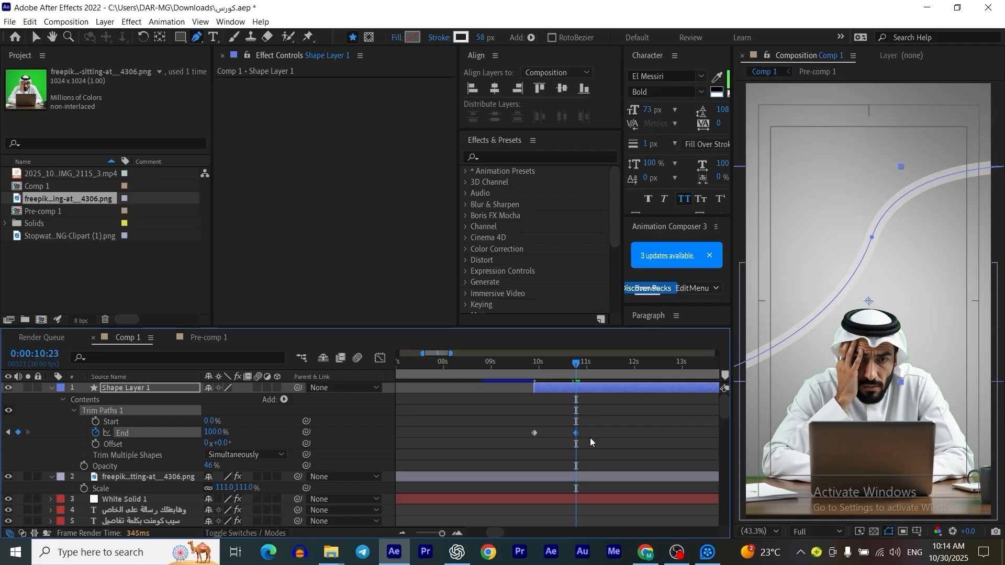
# Apply Easy Ease to both Trim Paths End keyframes and adjust the first one's easing on the speed graph.
pyautogui.moveTo(595, 413); pyautogui.dragTo(507, 450)
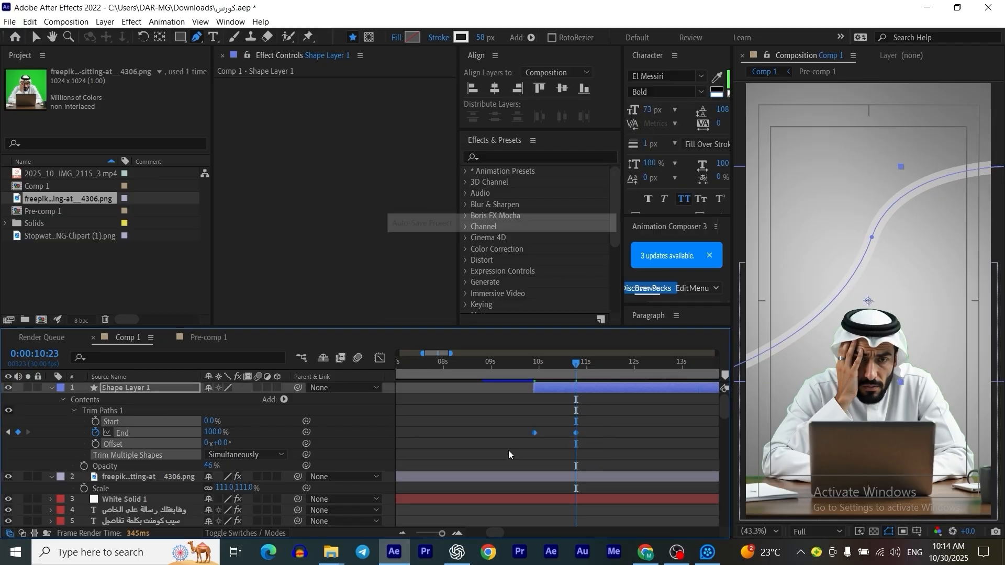
pyautogui.click(380, 358)
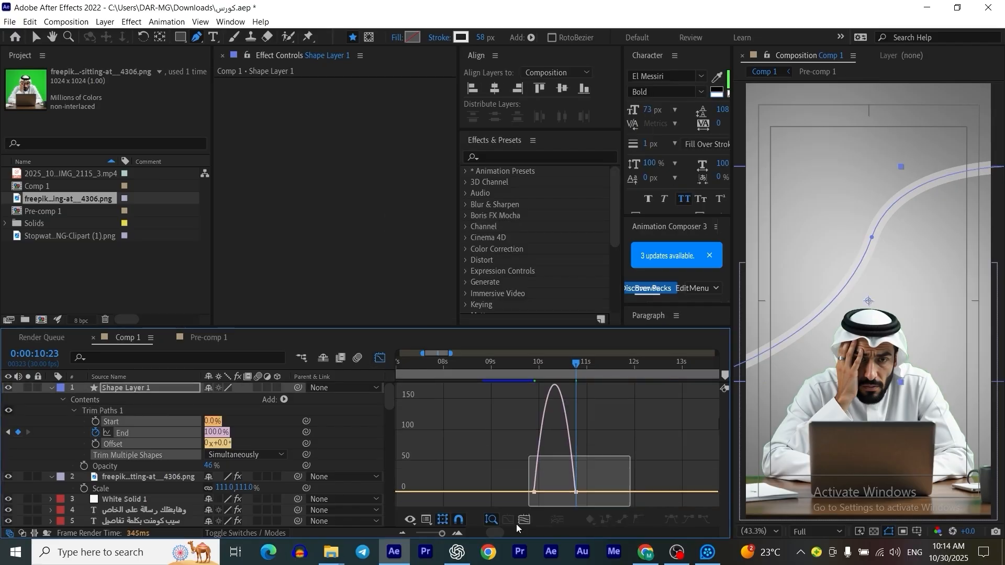
pyautogui.moveTo(541, 492)
pyautogui.mouseDown()
pyautogui.moveTo(574, 498)
pyautogui.moveTo(554, 493)
pyautogui.mouseUp()
pyautogui.click(380, 358)
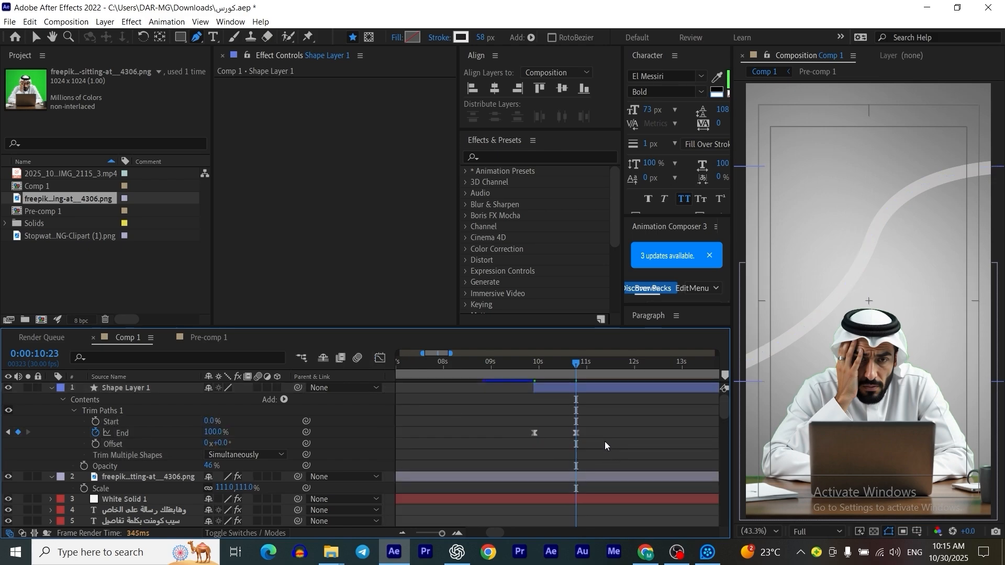
# Shift the shape, freepik image and White Solid 1 layers so they all start at about 0:00:10:21.
pyautogui.moveTo(512, 367)
pyautogui.mouseDown()
pyautogui.moveTo(566, 368)
pyautogui.moveTo(530, 370)
pyautogui.mouseUp()
pyautogui.click(503, 372)
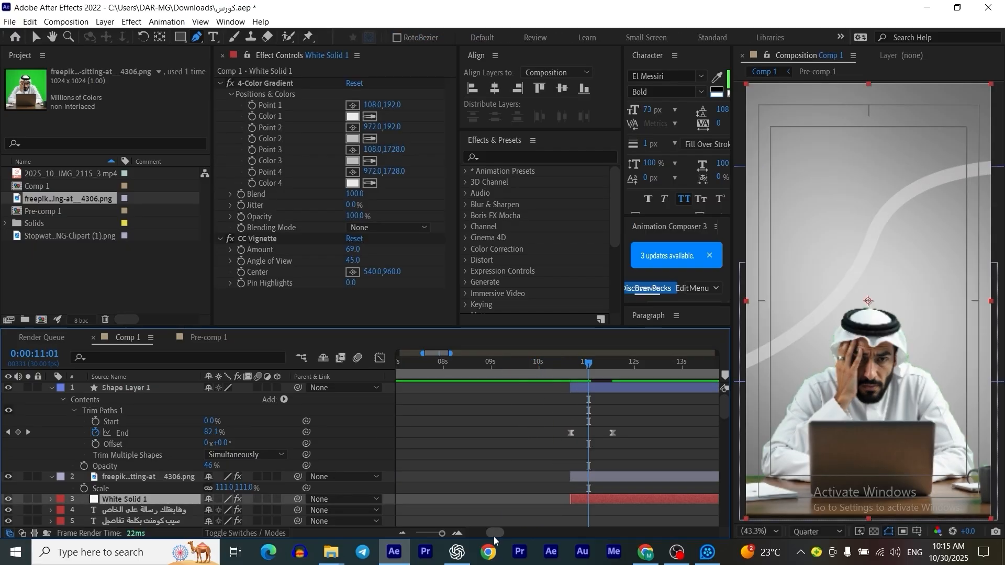
# Bring the caption layer "ولو انت لسه مبتدئ" to the top of the layer stack.
pyautogui.moveTo(494, 534); pyautogui.dragTo(497, 535)
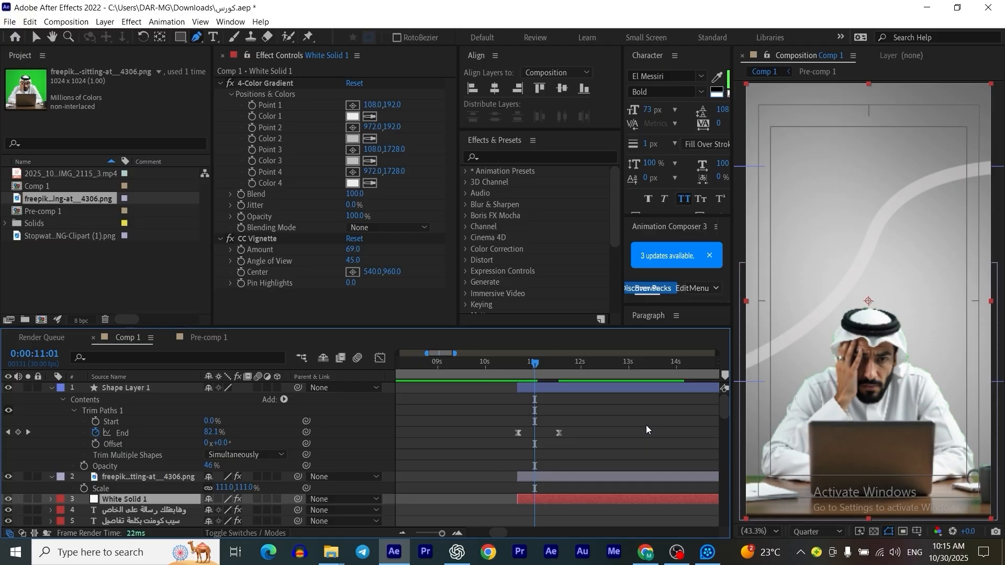
pyautogui.moveTo(727, 406); pyautogui.dragTo(716, 526)
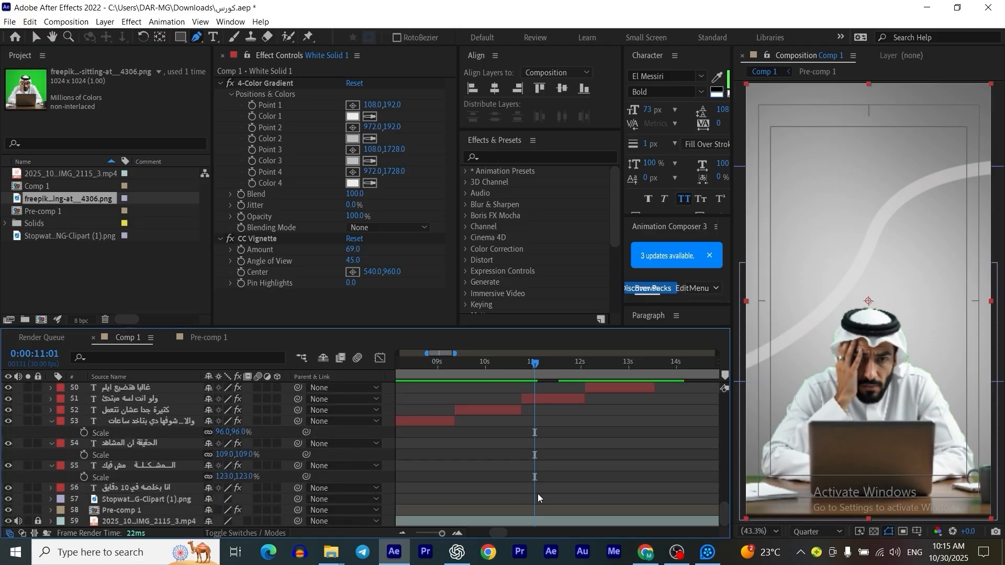
pyautogui.click(136, 400)
pyautogui.hotkey('ctrl', 'shift', ']')
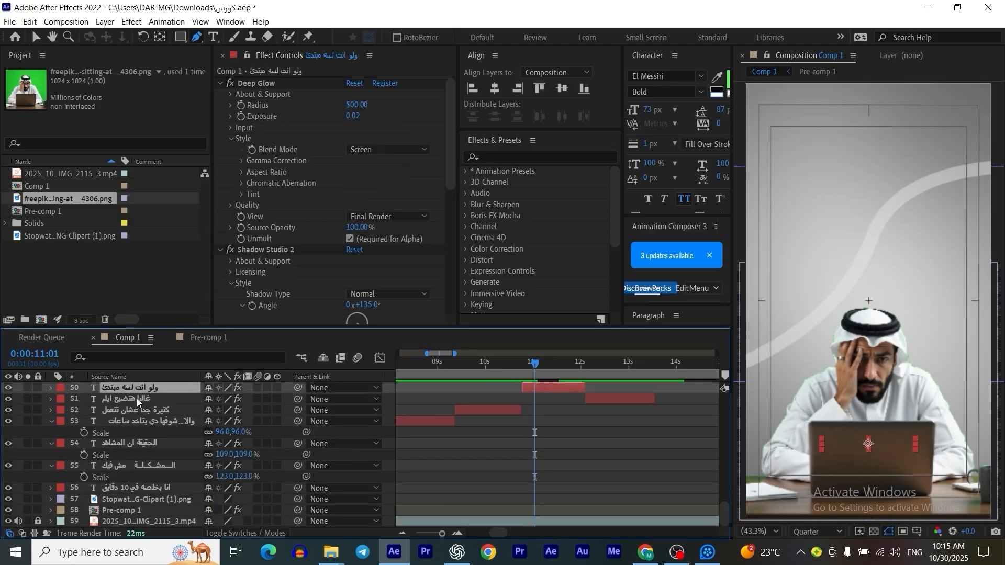
pyautogui.scroll(5, 137, 398)
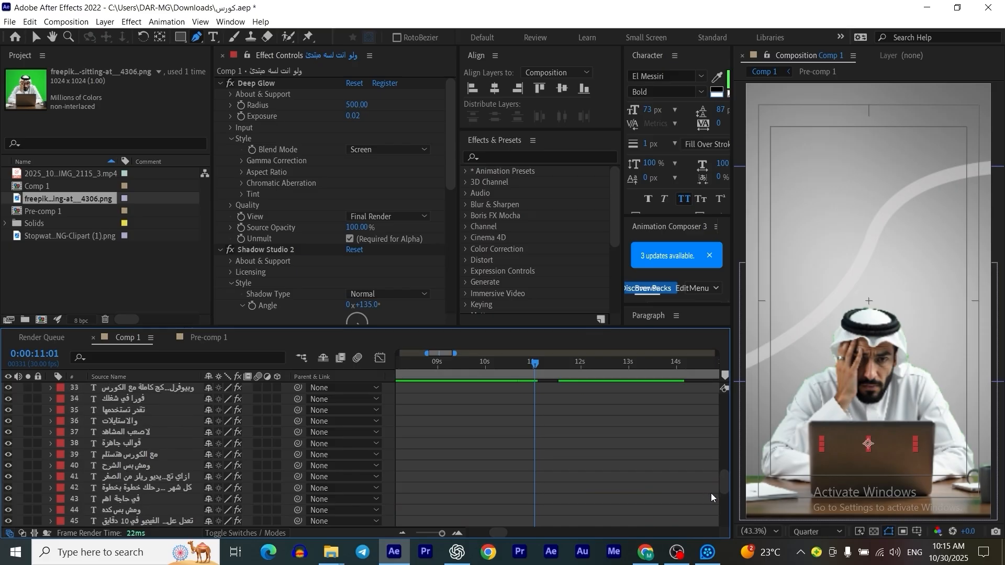
pyautogui.moveTo(724, 494); pyautogui.dragTo(723, 459)
pyautogui.hotkey('ctrl', 'shift', ']')
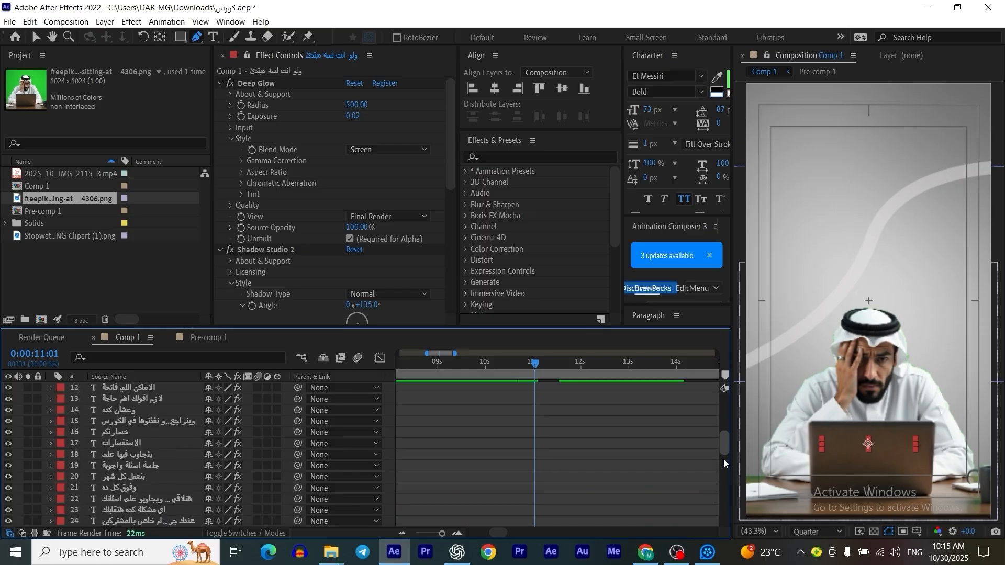
pyautogui.scroll(6, 723, 459)
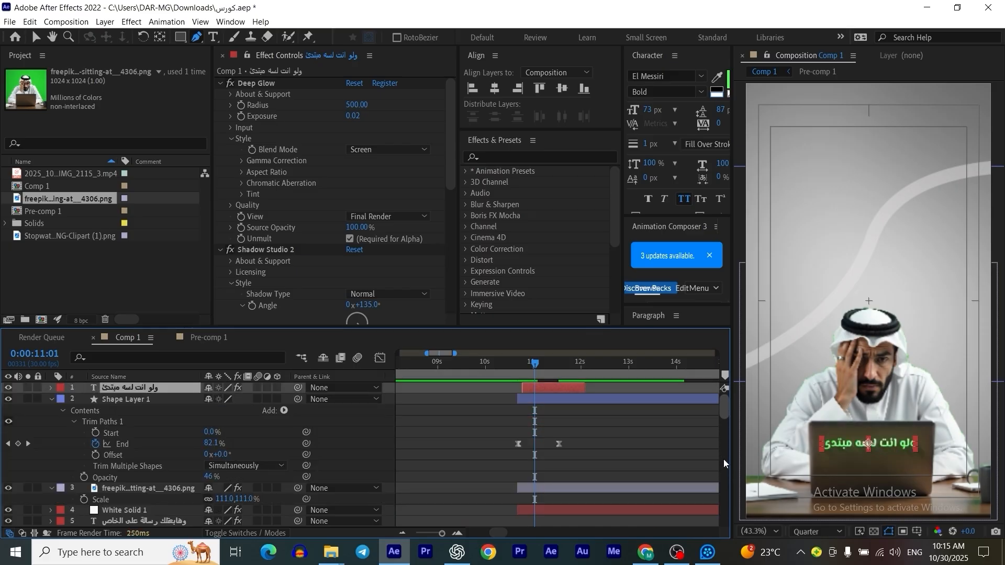
# Move the caption from the laptop to above the man's head and scale it to 139%.
pyautogui.click(36, 37)
pyautogui.moveTo(896, 444); pyautogui.dragTo(896, 231)
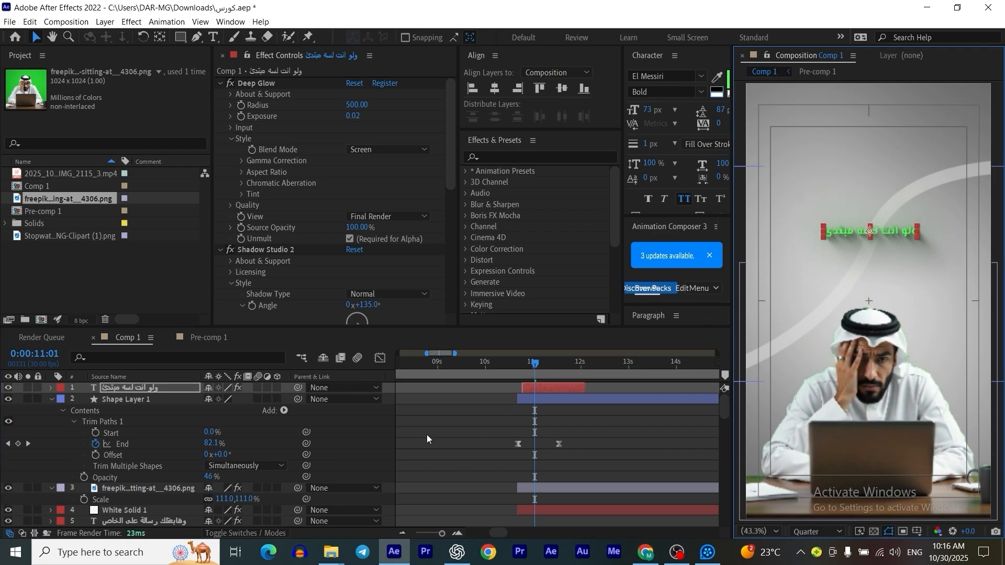
pyautogui.press('s')
pyautogui.moveTo(233, 398); pyautogui.dragTo(282, 396)
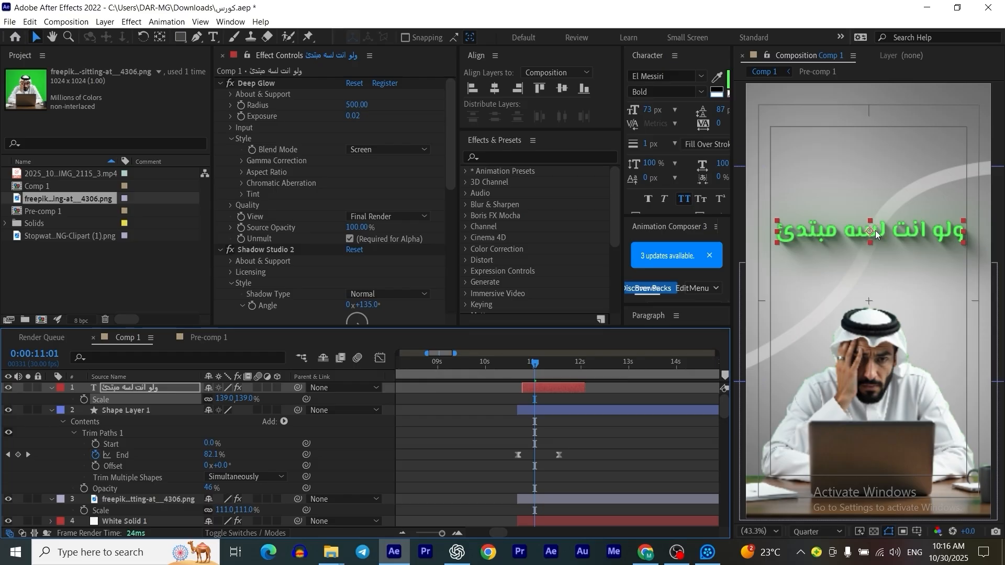
# Split the caption into two lines after "ولو انت" and space the first line over the middle of the second.
pyautogui.doubleClick(926, 238)
pyautogui.click(899, 226)
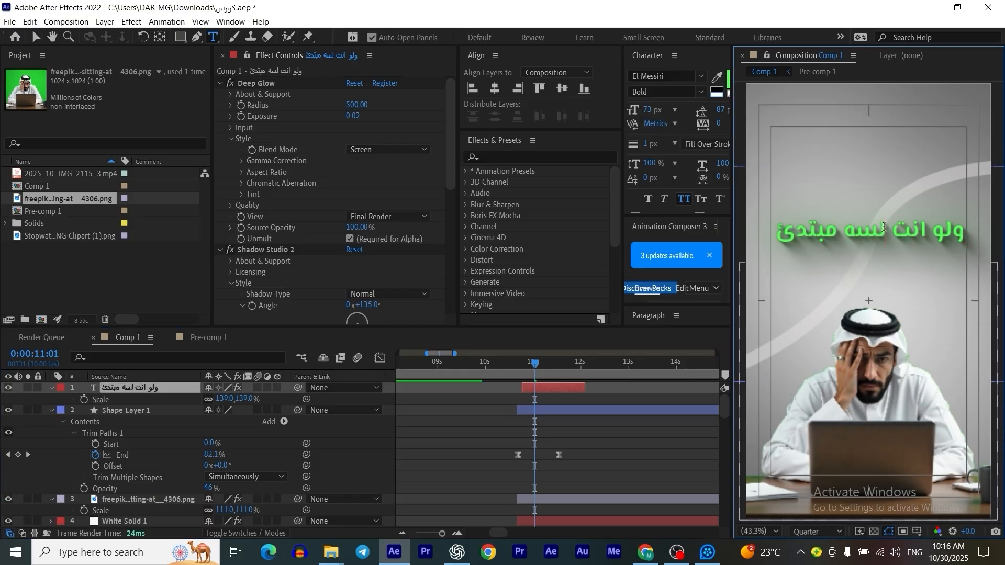
pyautogui.press('Return')
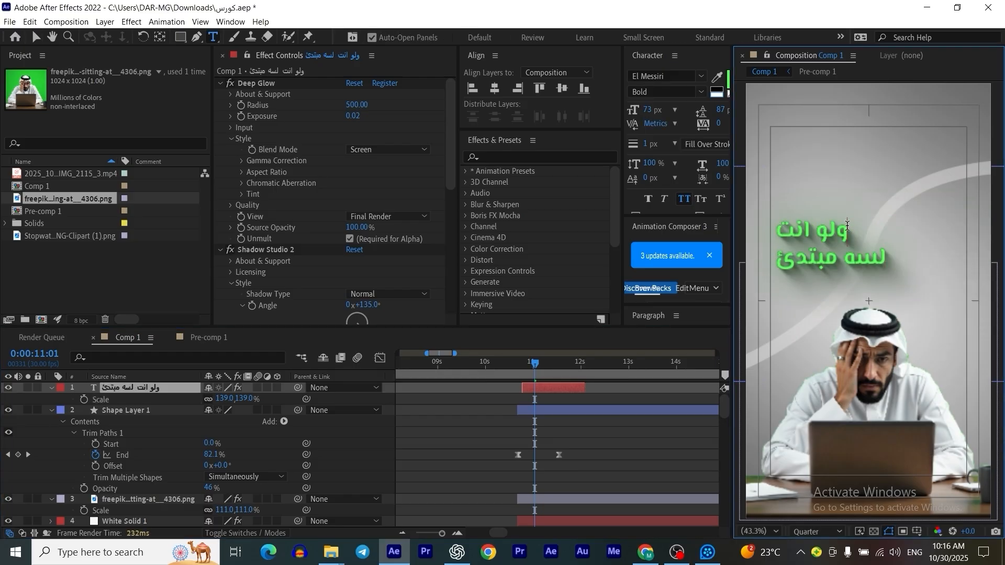
pyautogui.press('BackSpace')
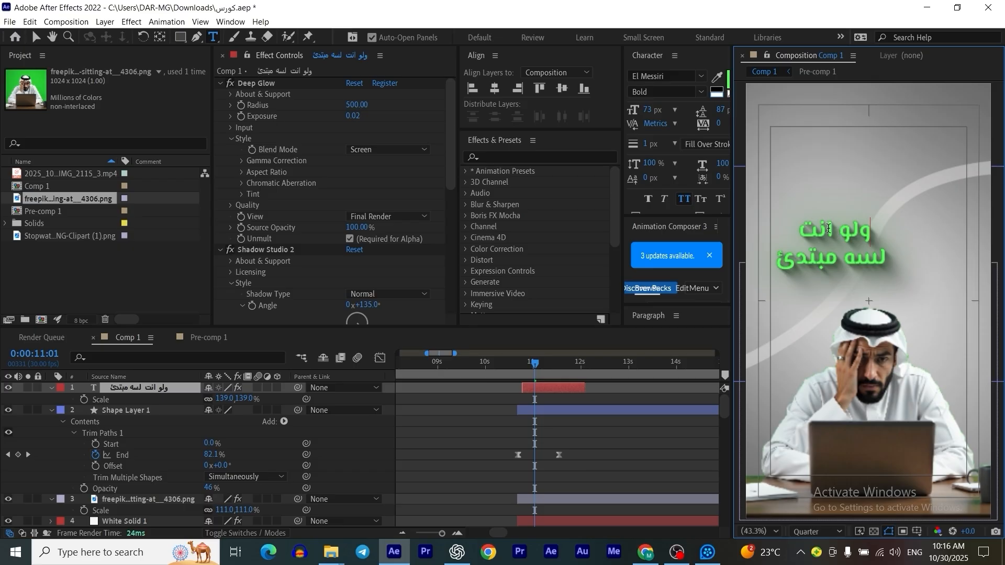
pyautogui.click(35, 37)
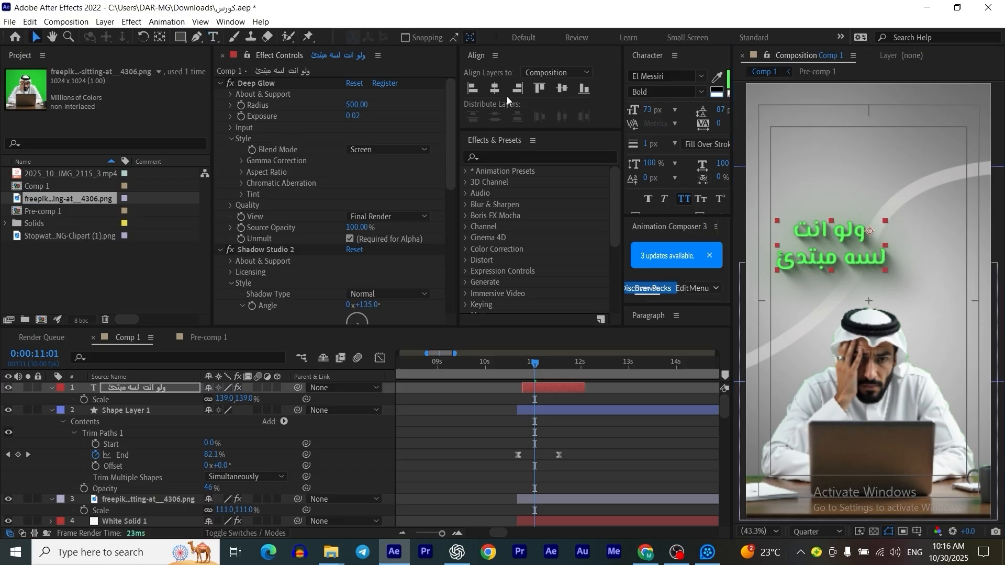
# Scale the two-line caption to 172% and center it horizontally in the composition.
pyautogui.press('s')
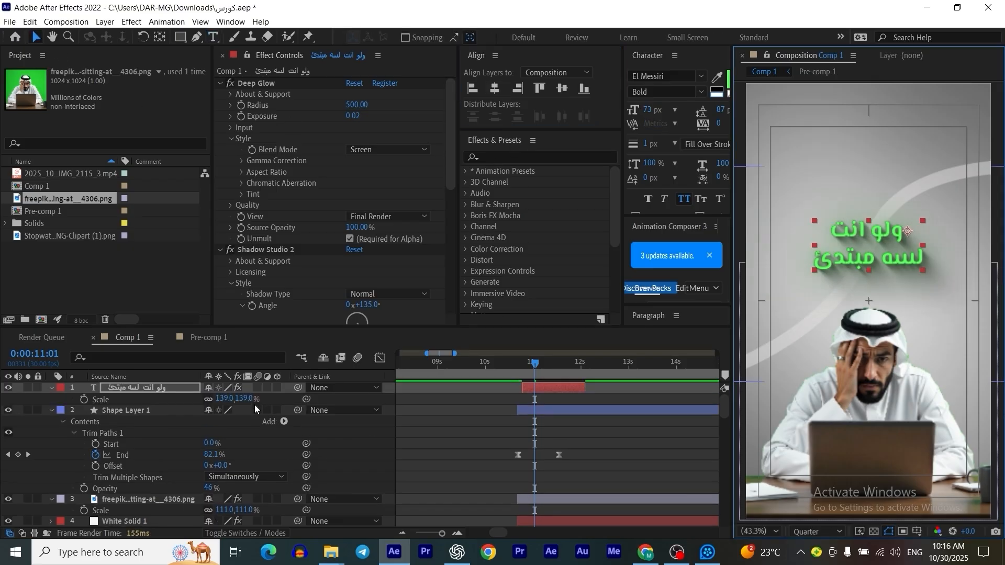
pyautogui.moveTo(248, 399); pyautogui.dragTo(476, 224)
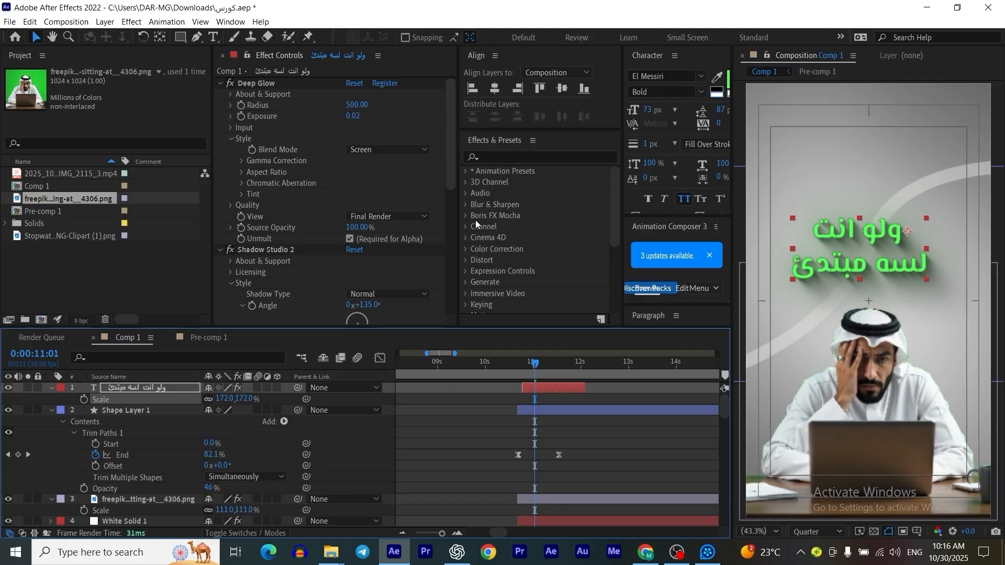
pyautogui.click(494, 88)
# Recolor the caption's second line "لسه مبتدئ" to near-white EAEAEA.
pyautogui.doubleClick(909, 268)
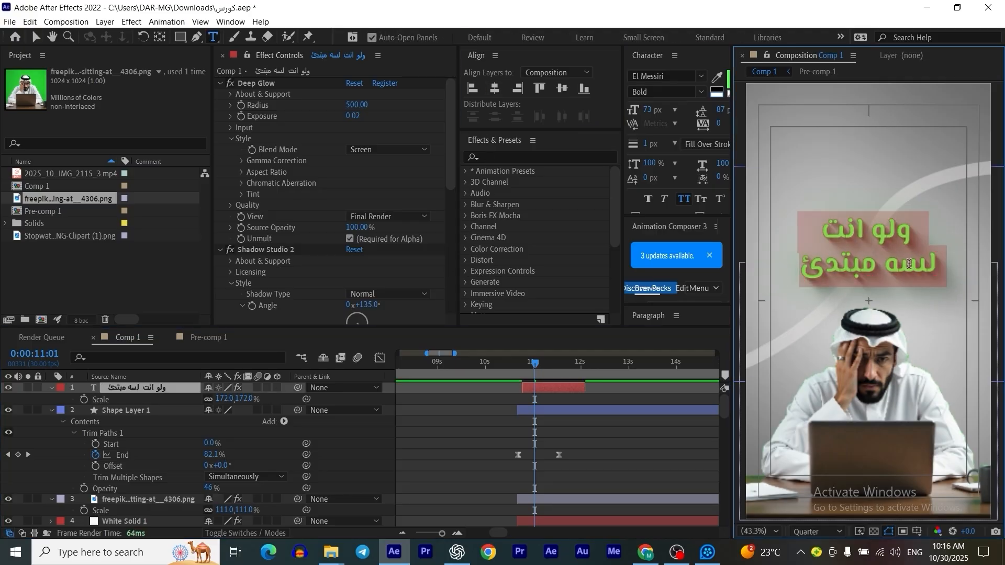
pyautogui.click(863, 266)
pyautogui.tripleClick(863, 266)
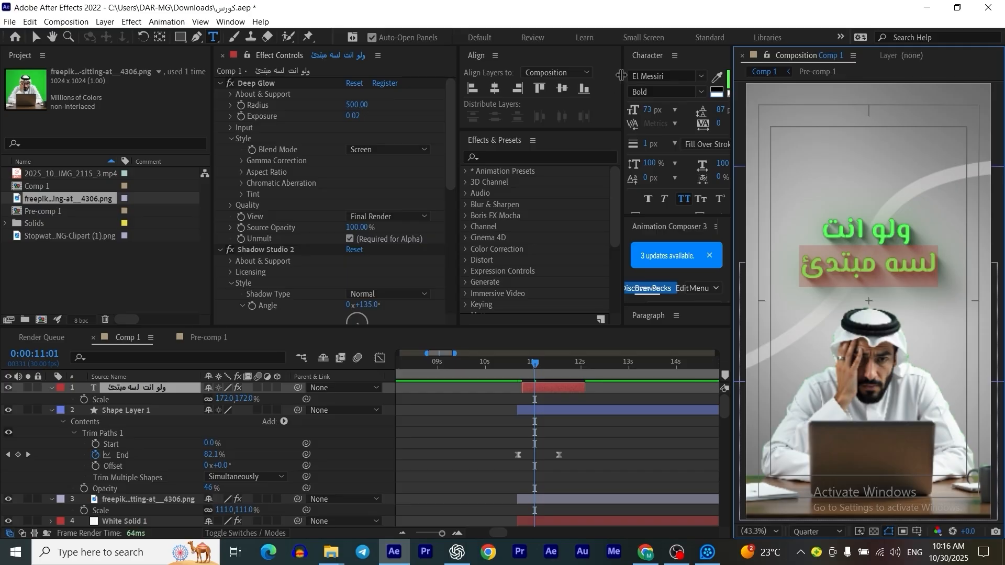
pyautogui.moveTo(621, 75); pyautogui.dragTo(582, 80)
pyautogui.click(698, 79)
pyautogui.moveTo(197, 142); pyautogui.dragTo(180, 127)
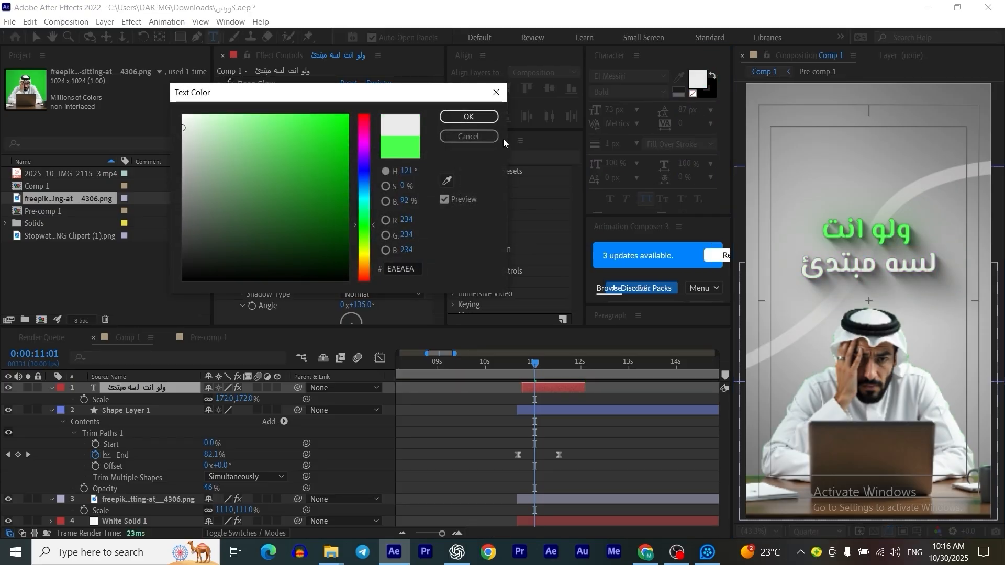
pyautogui.click(470, 116)
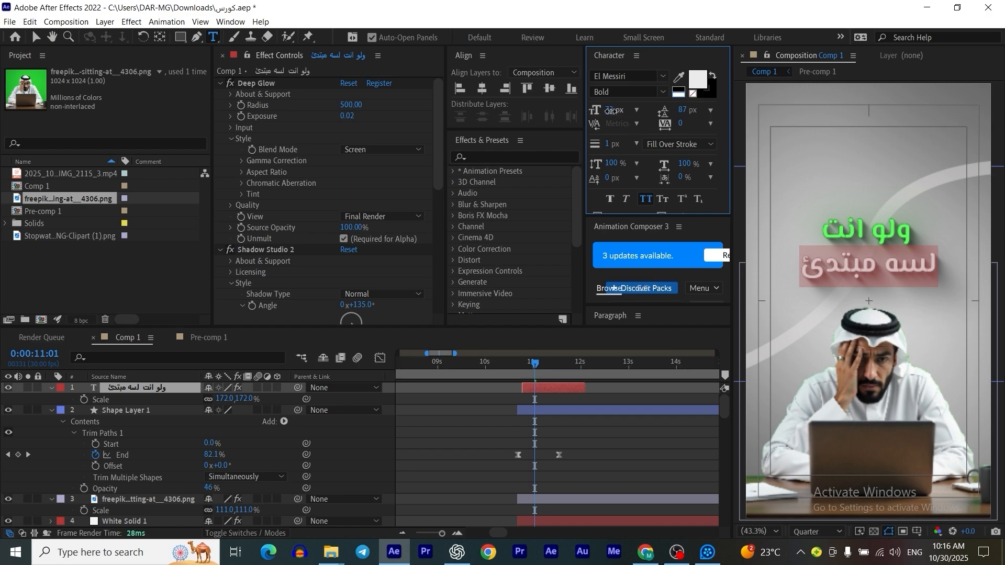
# Set the font size of the caption's second line "لسه مبتدئ" to 76 px.
pyautogui.moveTo(610, 111); pyautogui.dragTo(613, 110)
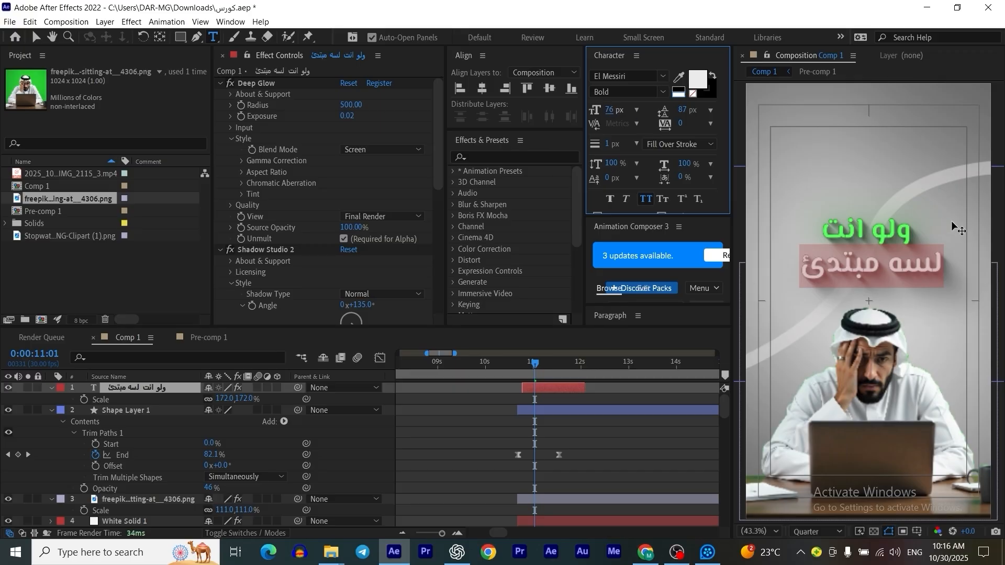
pyautogui.click(909, 235)
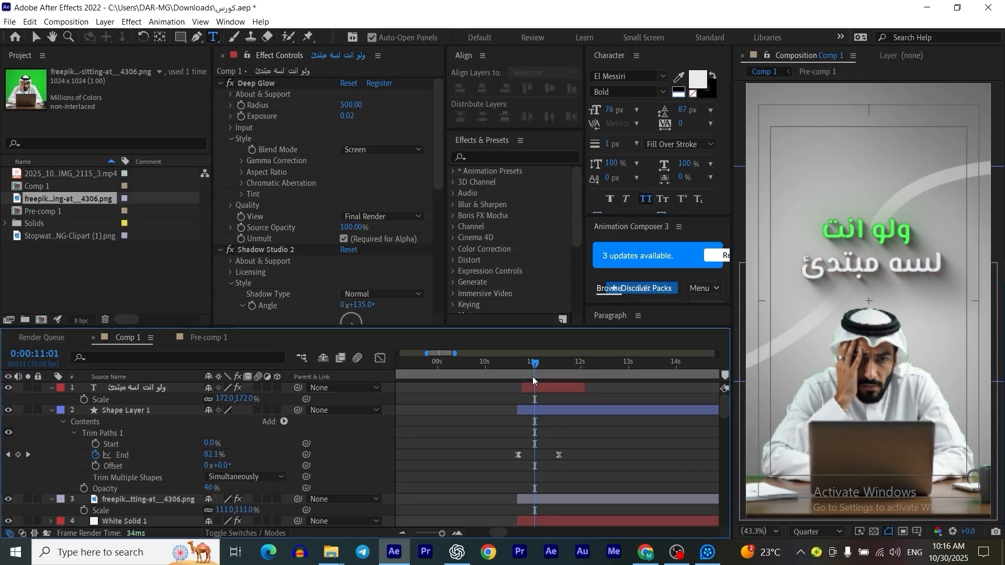
# Apply the "smooth scale ( by agemotion )" preset to the caption layer at 0:00:10:23.
pyautogui.moveTo(532, 366); pyautogui.dragTo(522, 365)
pyautogui.click(529, 388)
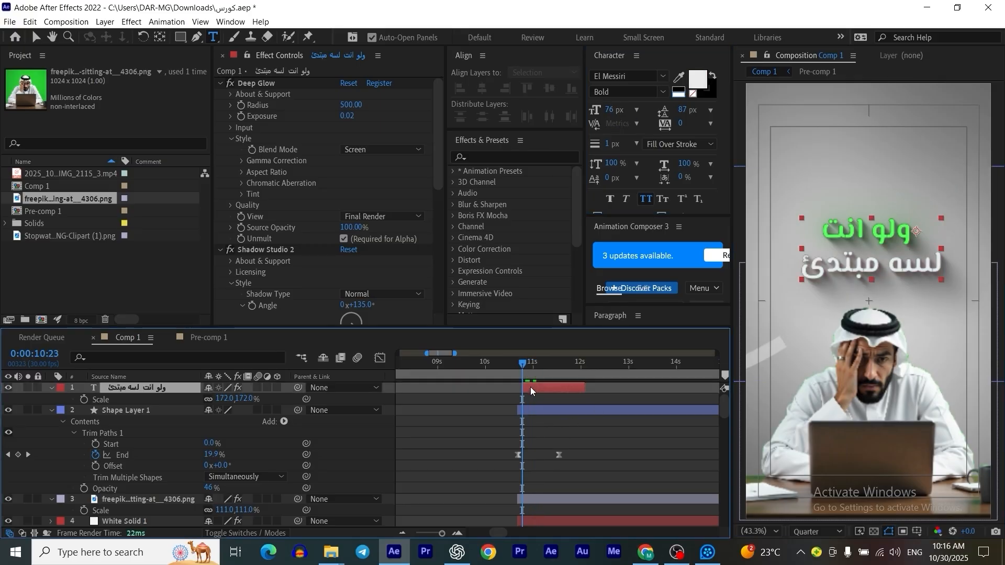
pyautogui.hotkey('ctrl', 'space')
pyautogui.write('s')
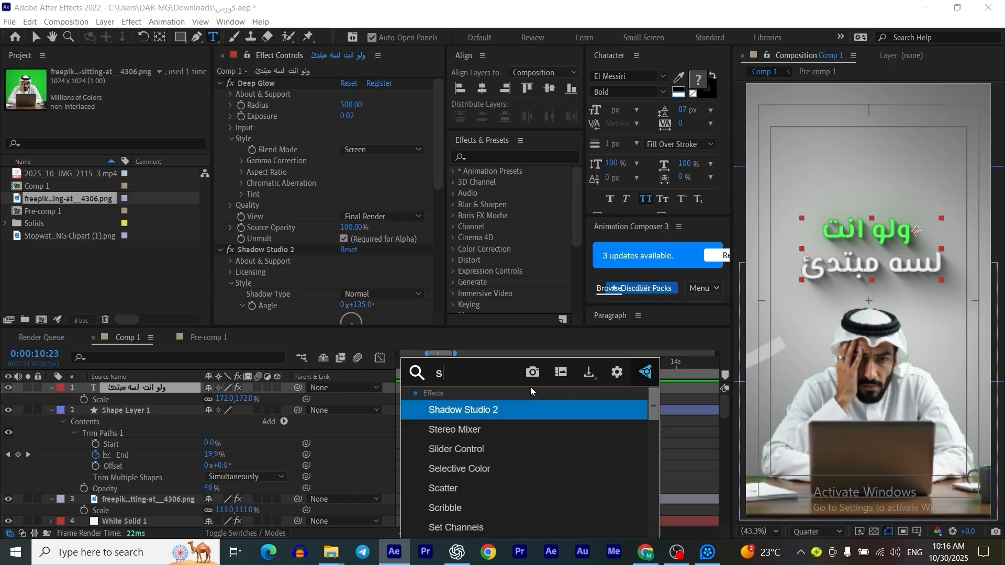
pyautogui.write('moo')
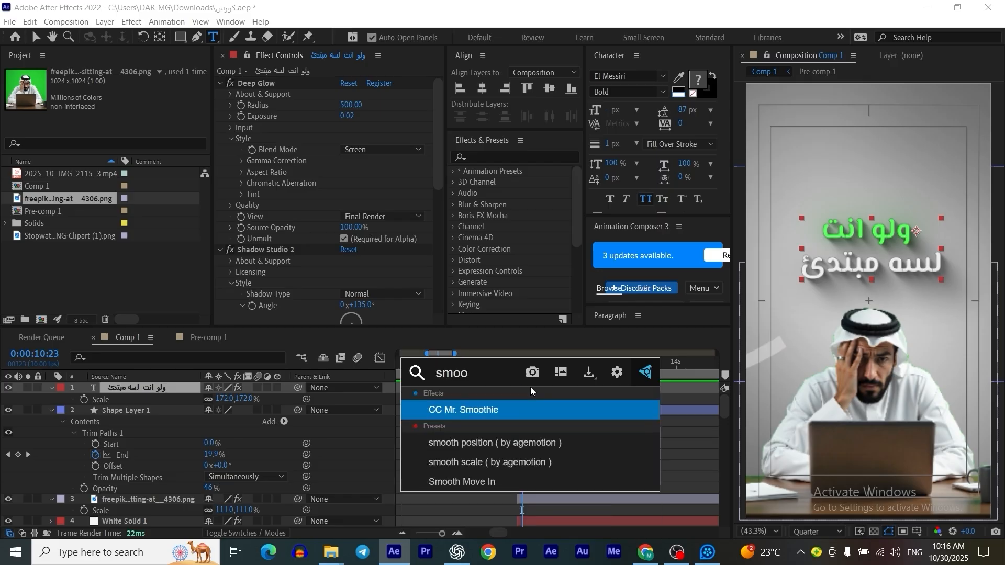
pyautogui.click(521, 463)
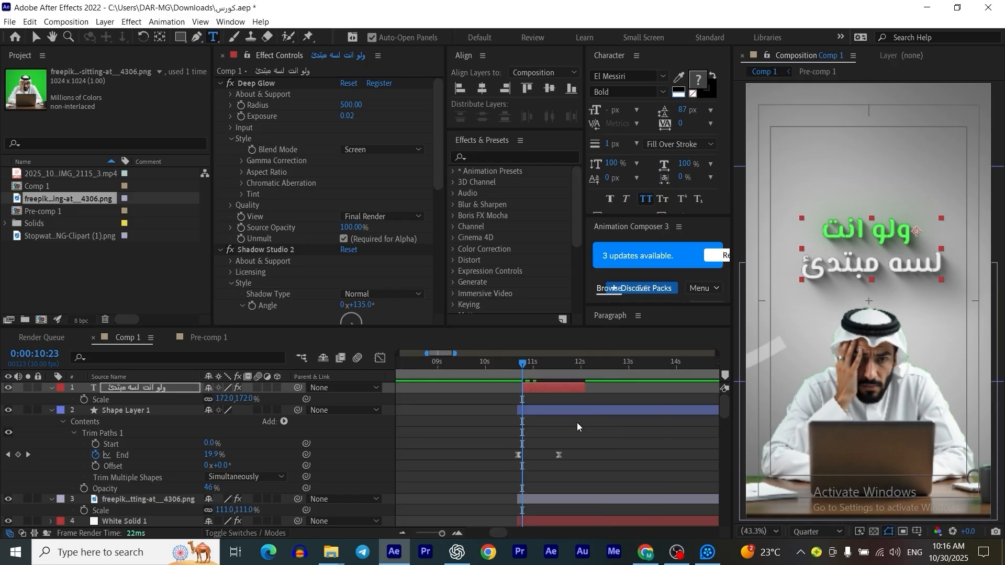
# Move the caption's last Range Selector Offset keyframe to 0:00:11:16, align the caption layer's start with the curved line's layer and preview.
pyautogui.press('v')
pyautogui.moveTo(524, 368); pyautogui.dragTo(558, 373)
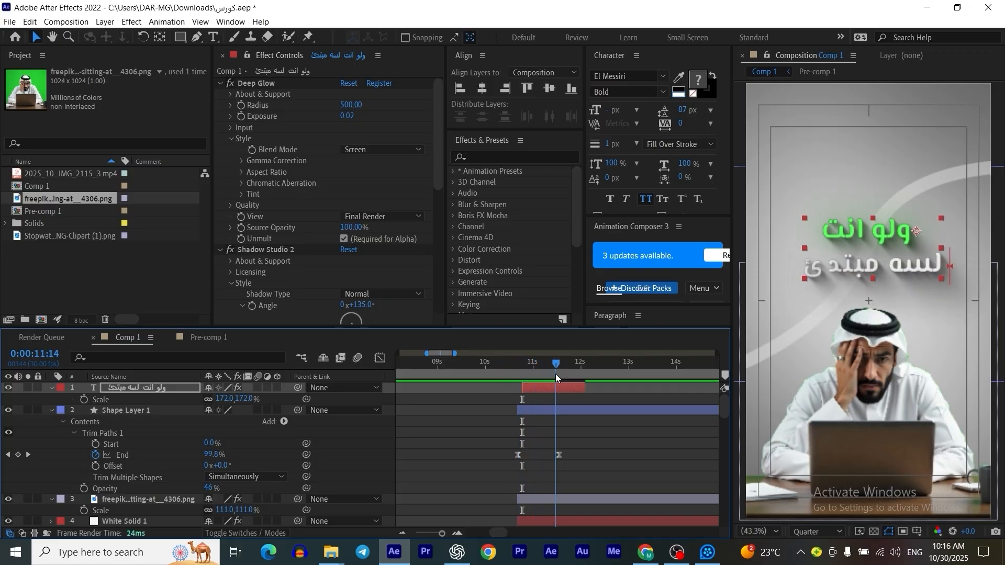
pyautogui.click(565, 395)
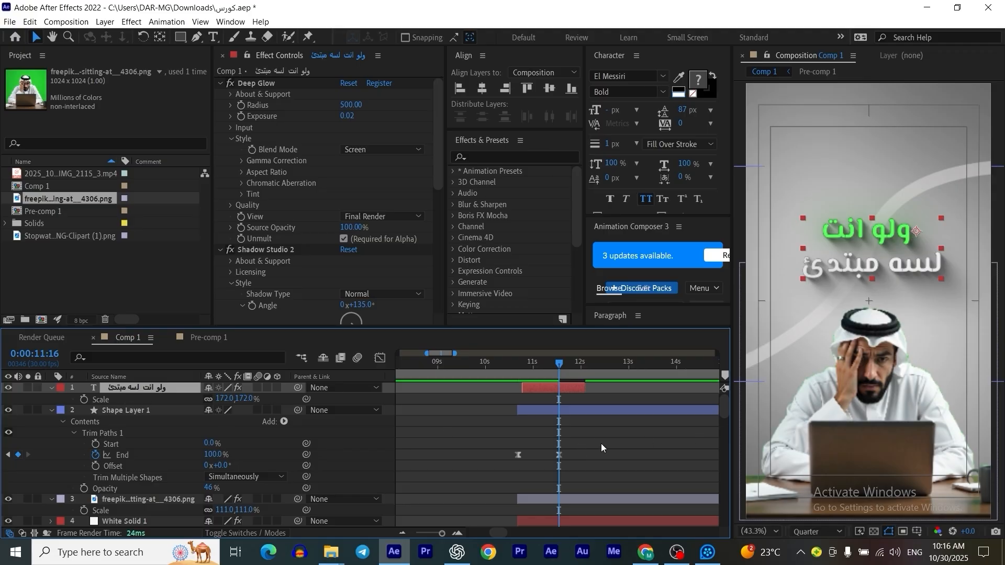
pyautogui.press('u')
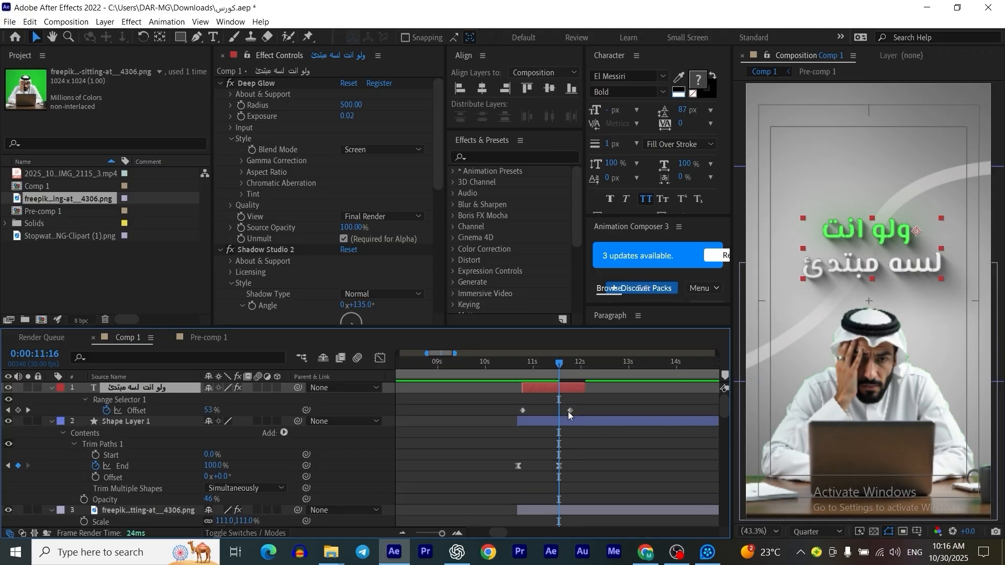
pyautogui.moveTo(572, 410); pyautogui.dragTo(558, 410)
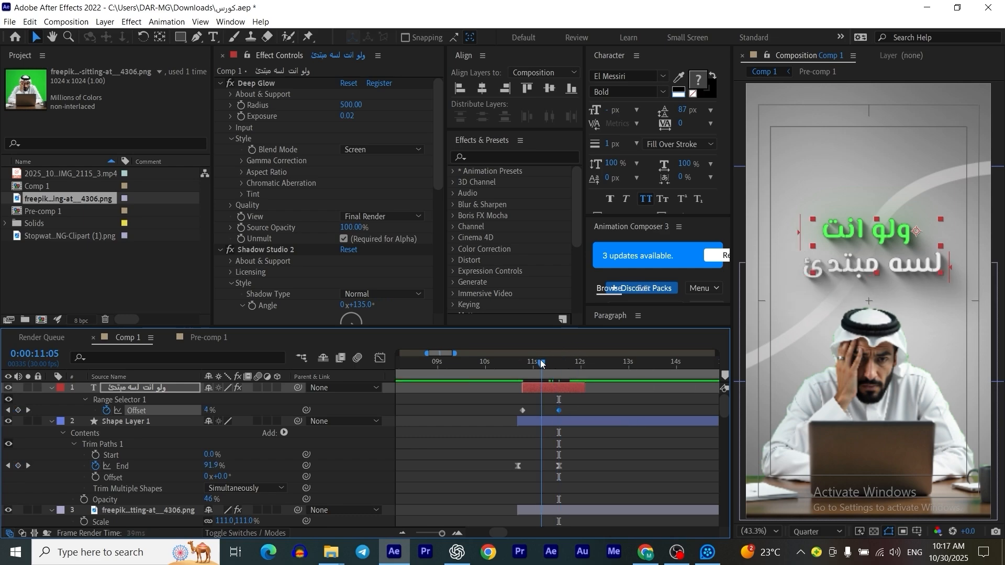
pyautogui.moveTo(531, 361); pyautogui.dragTo(488, 363)
pyautogui.press('space')
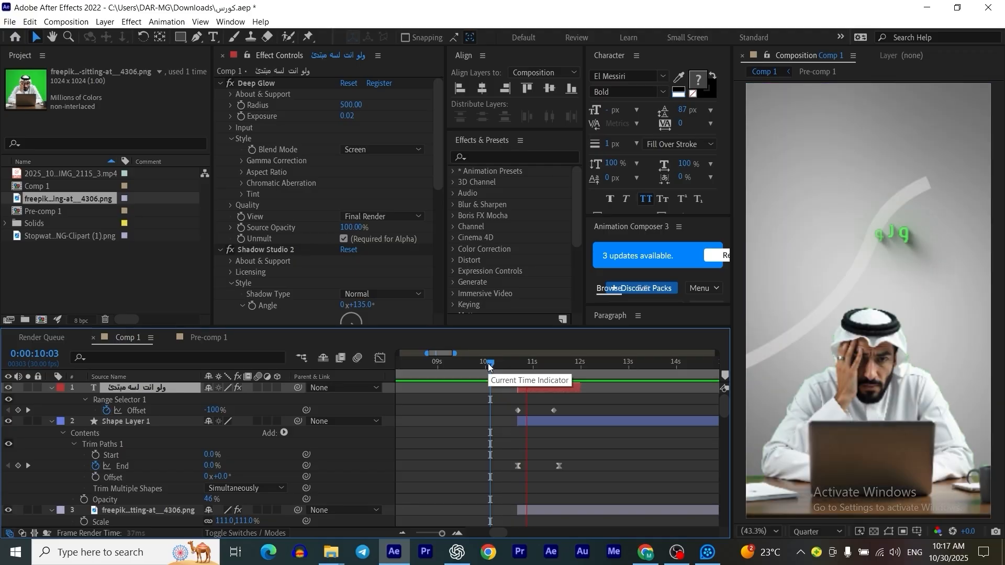
pyautogui.press('space')
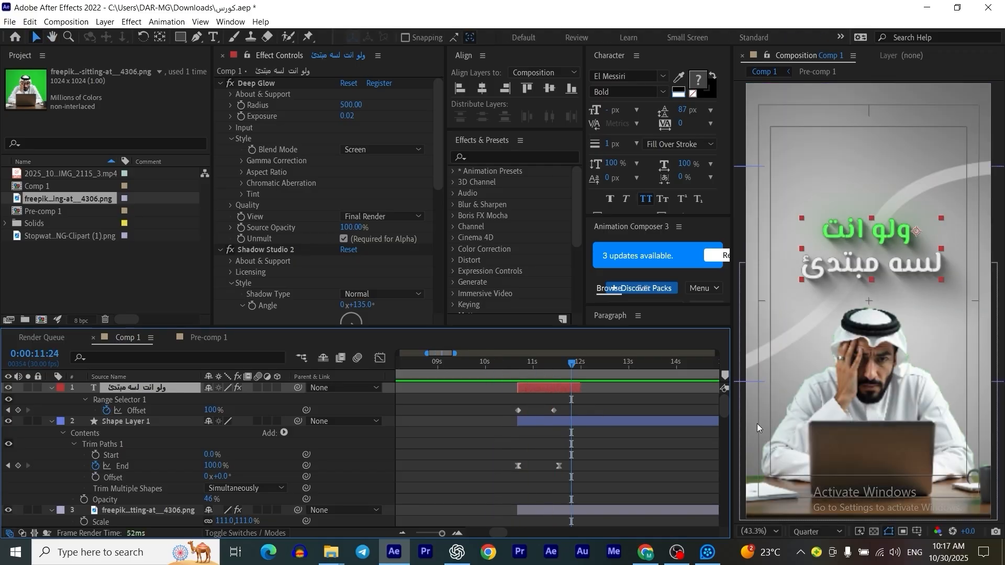
# Slow the curved line's reveal by moving its last Trim Paths End keyframe to just past 12 s, and preview it.
pyautogui.click(121, 423)
pyautogui.moveTo(559, 466); pyautogui.dragTo(592, 467)
pyautogui.click(595, 413)
pyautogui.moveTo(579, 364); pyautogui.dragTo(499, 380)
pyautogui.press('space')
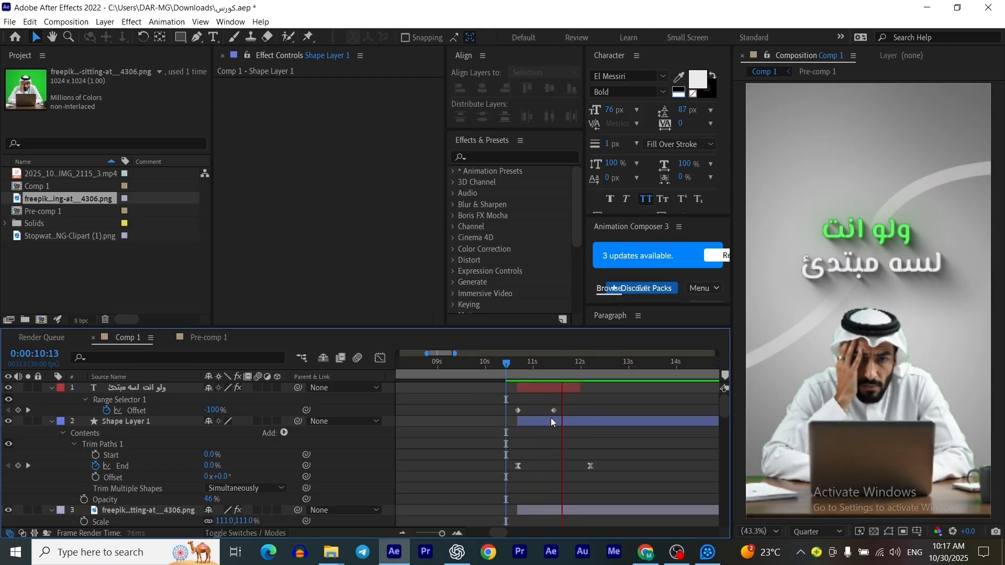
# Move the caption's last Offset keyframe to about 11.6 s and extend the caption layer's end to about 14.8 s.
pyautogui.moveTo(553, 410); pyautogui.dragTo(563, 409)
pyautogui.click(505, 369)
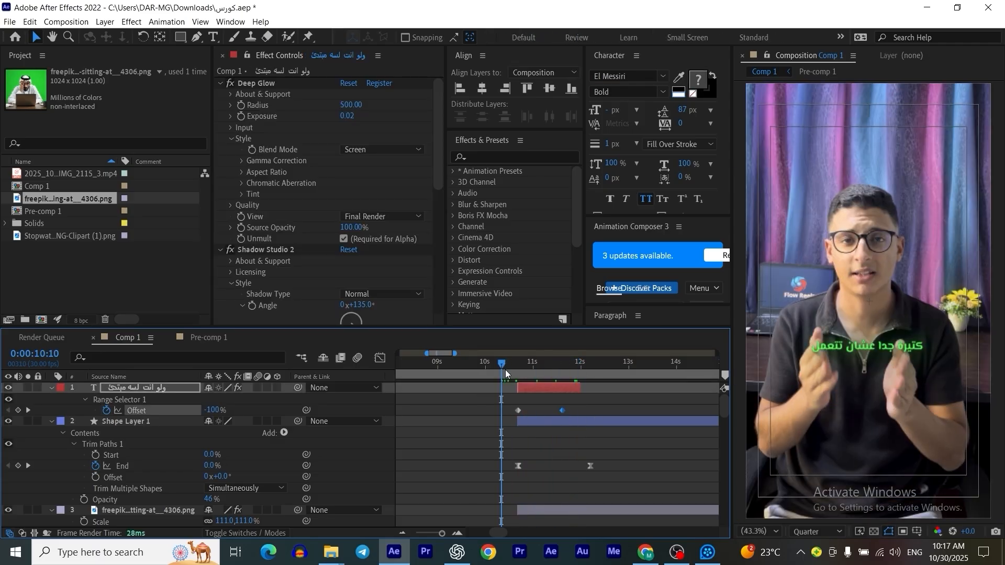
pyautogui.press('space')
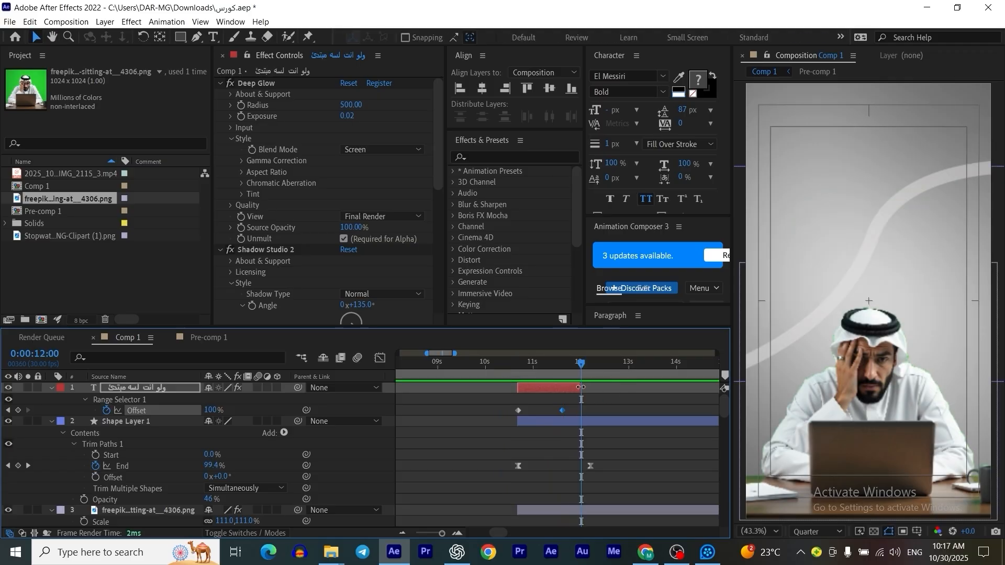
pyautogui.moveTo(580, 387); pyautogui.dragTo(712, 406)
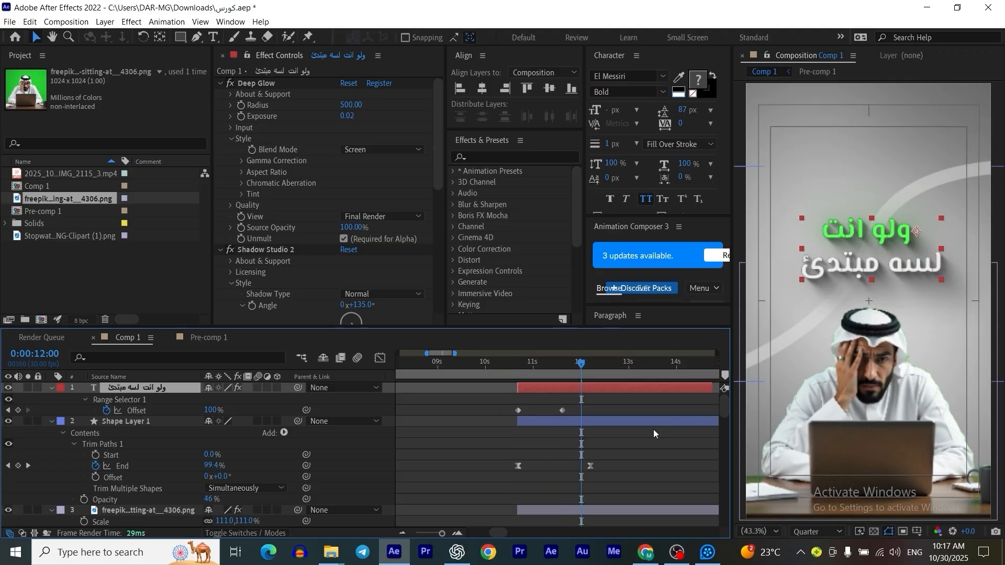
# Switch to the course folder and play the finished reference video in short stretches from 12 to 18 s to examine the alarm-clock scene.
pyautogui.hotkey('alt', 'Tab')
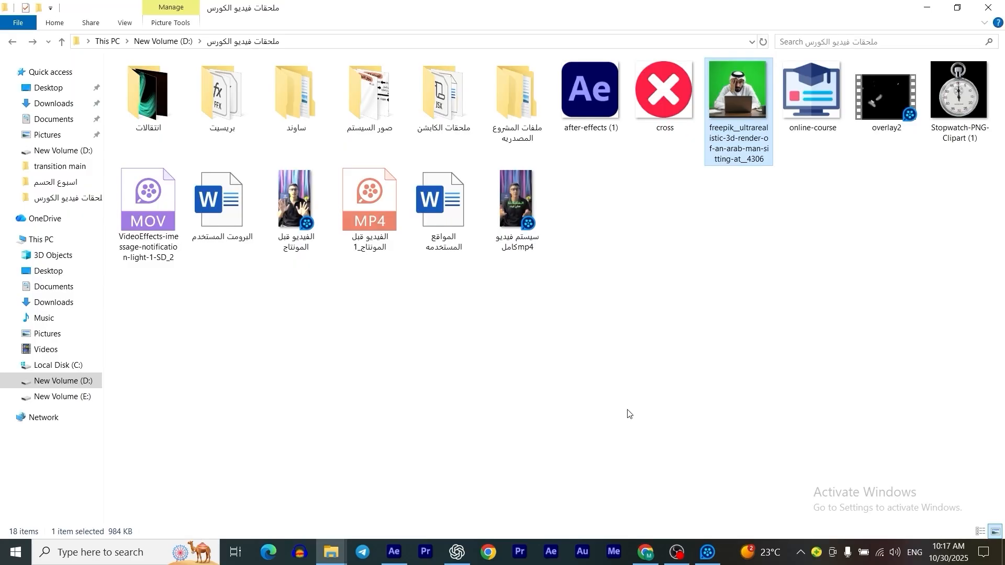
pyautogui.click(537, 221)
pyautogui.press('Return')
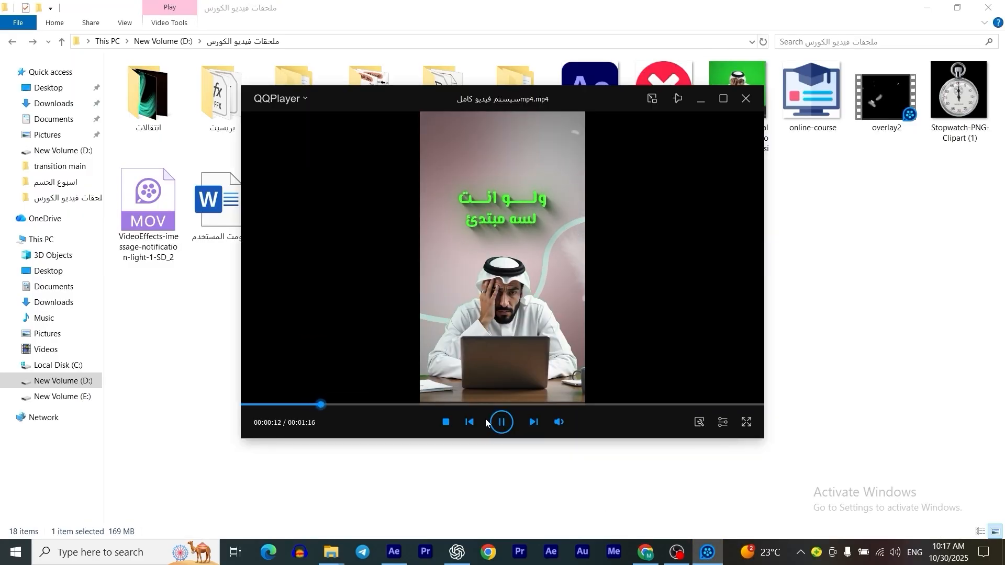
pyautogui.click(498, 423)
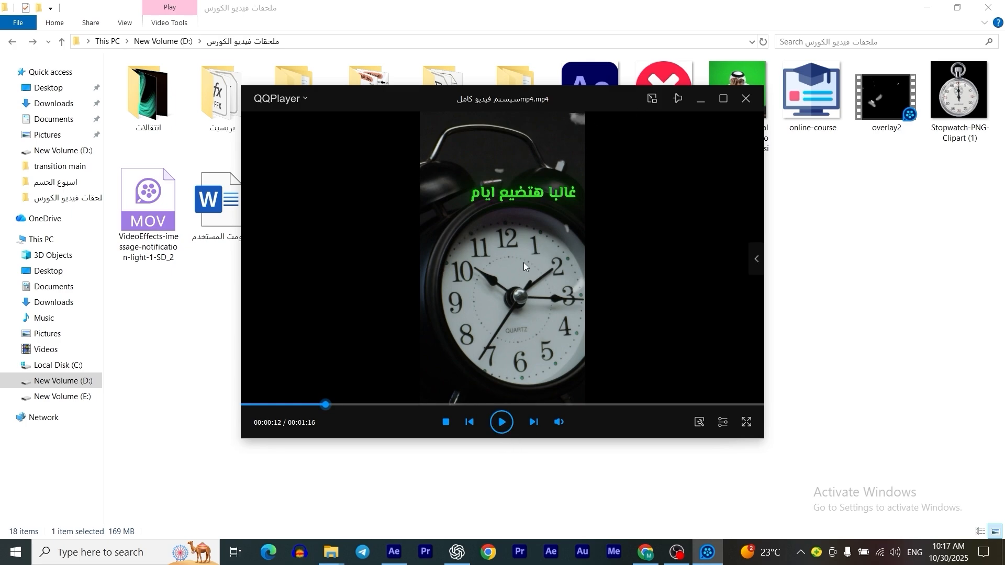
pyautogui.click(503, 423)
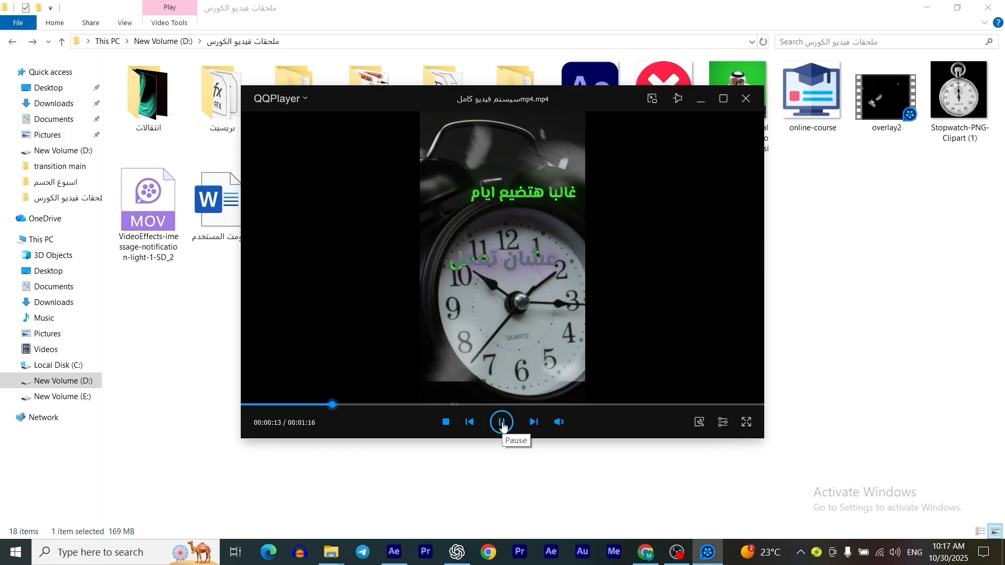
pyautogui.click(502, 424)
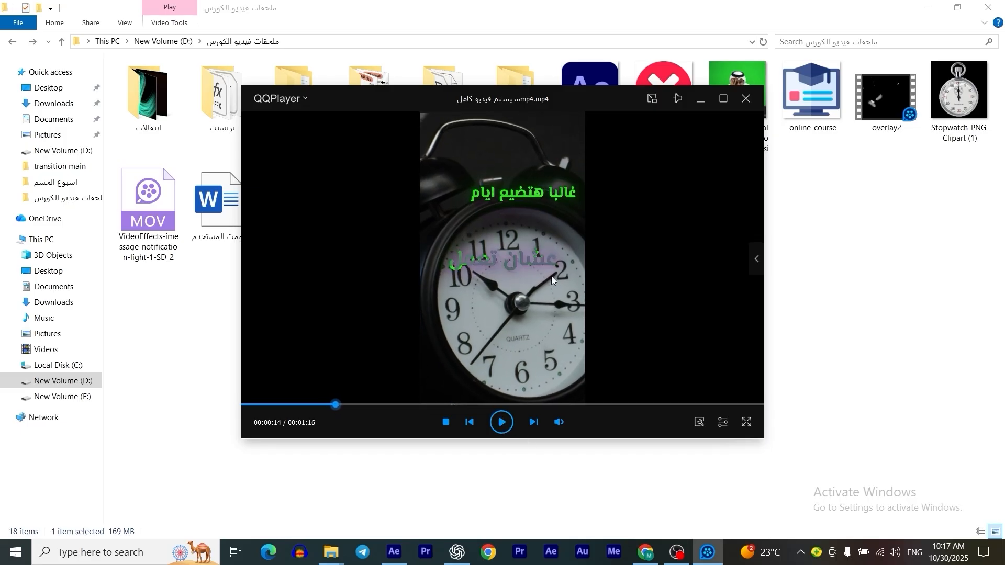
pyautogui.click(500, 423)
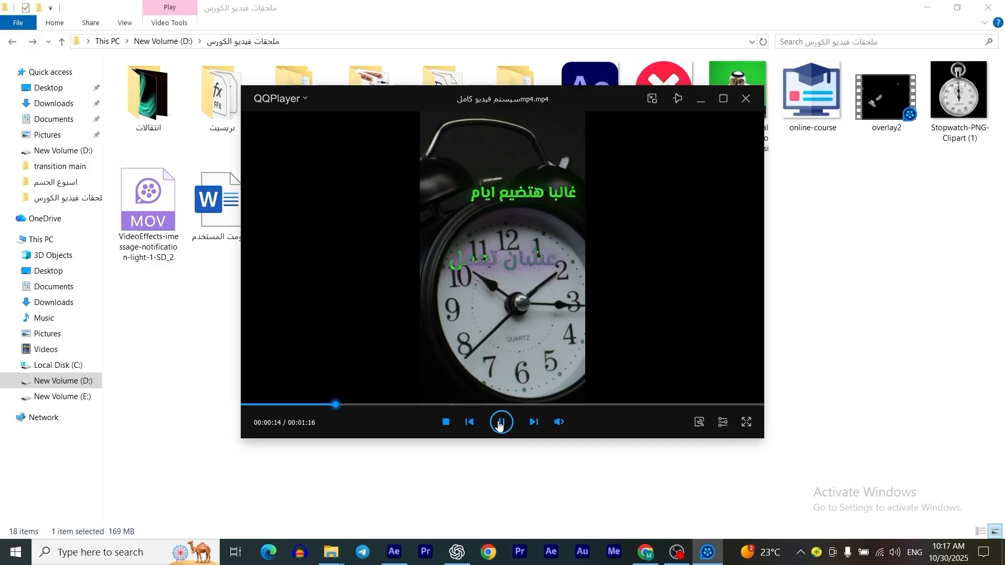
pyautogui.click(499, 423)
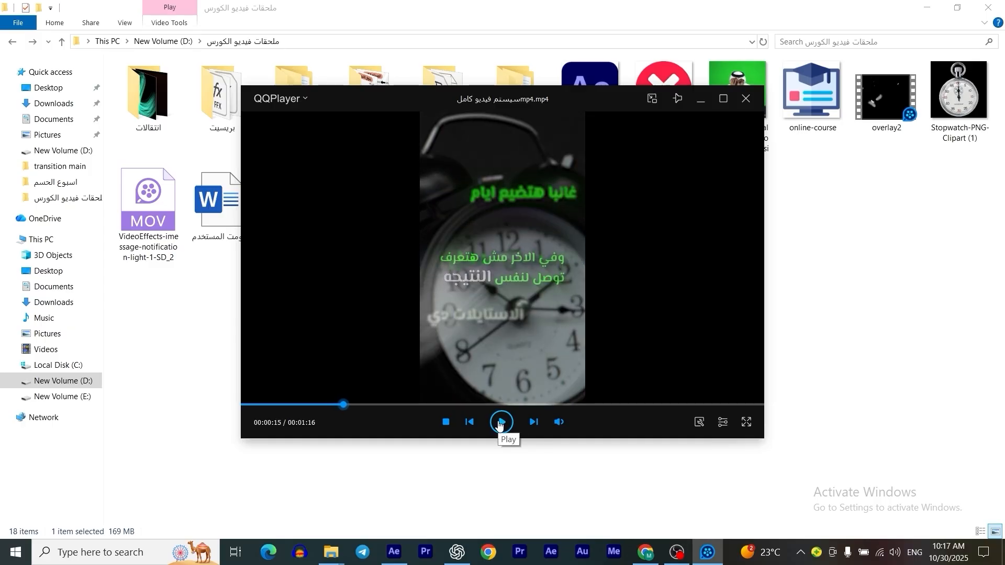
pyautogui.click(500, 423)
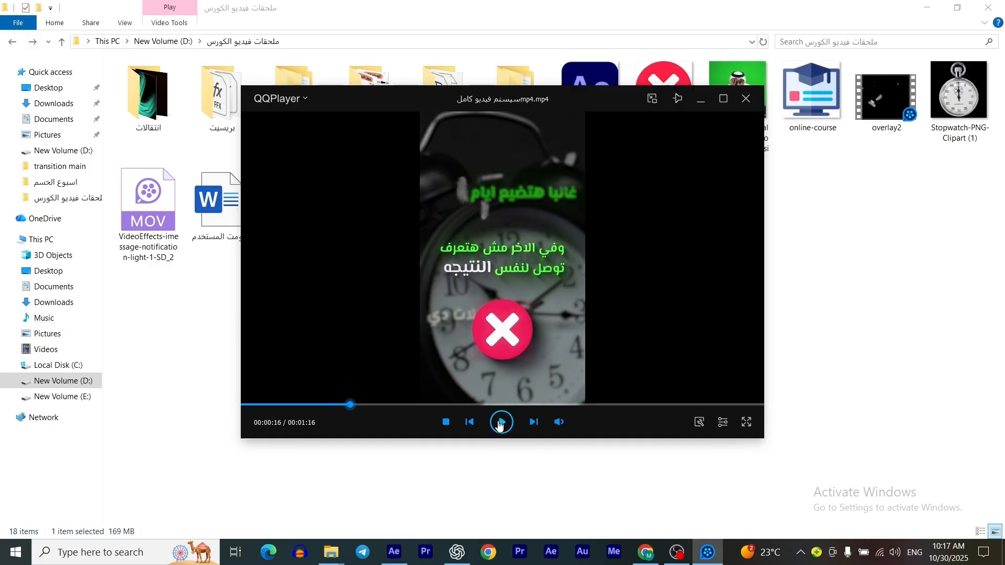
pyautogui.click(500, 423)
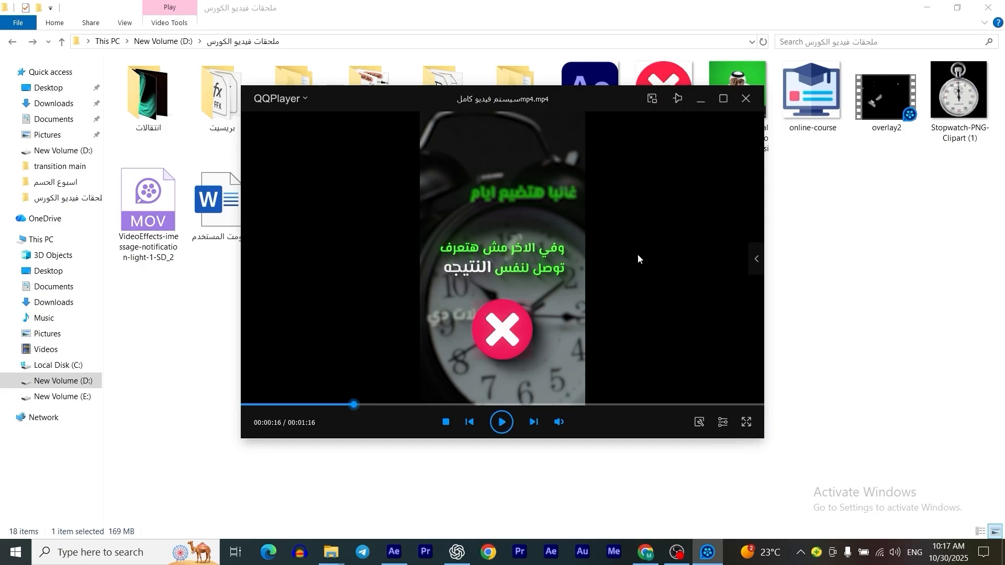
pyautogui.click(501, 421)
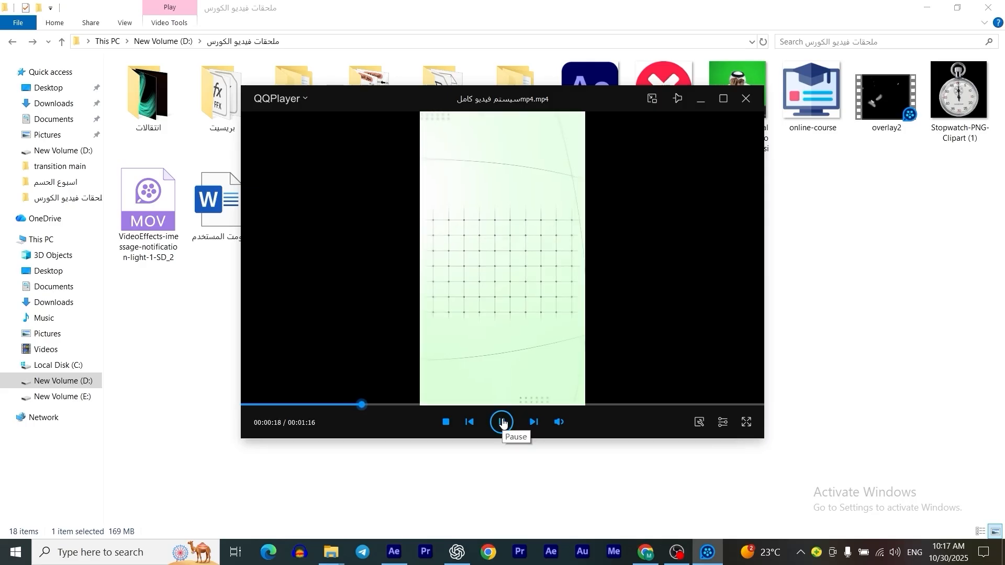
pyautogui.click(502, 422)
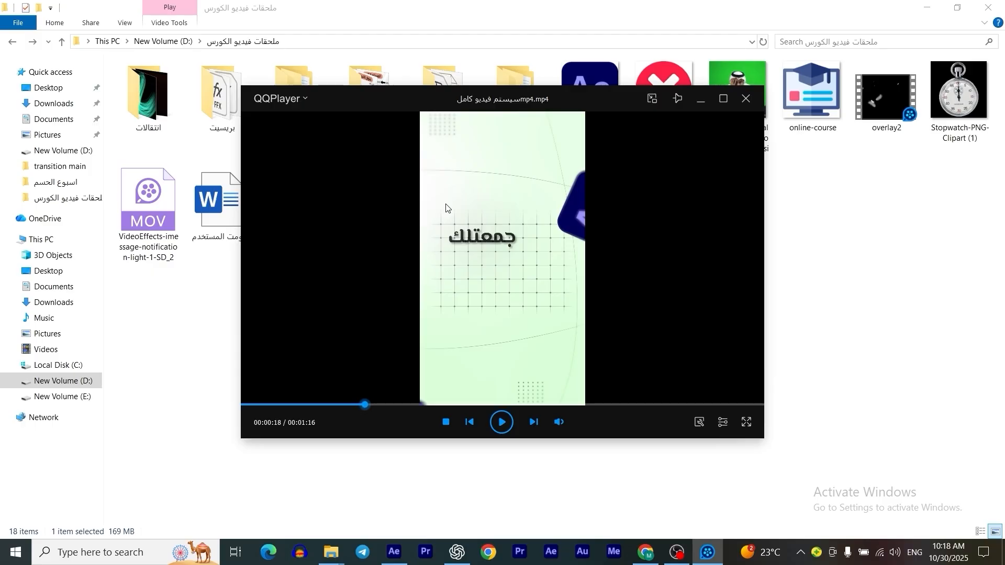
pyautogui.click(746, 98)
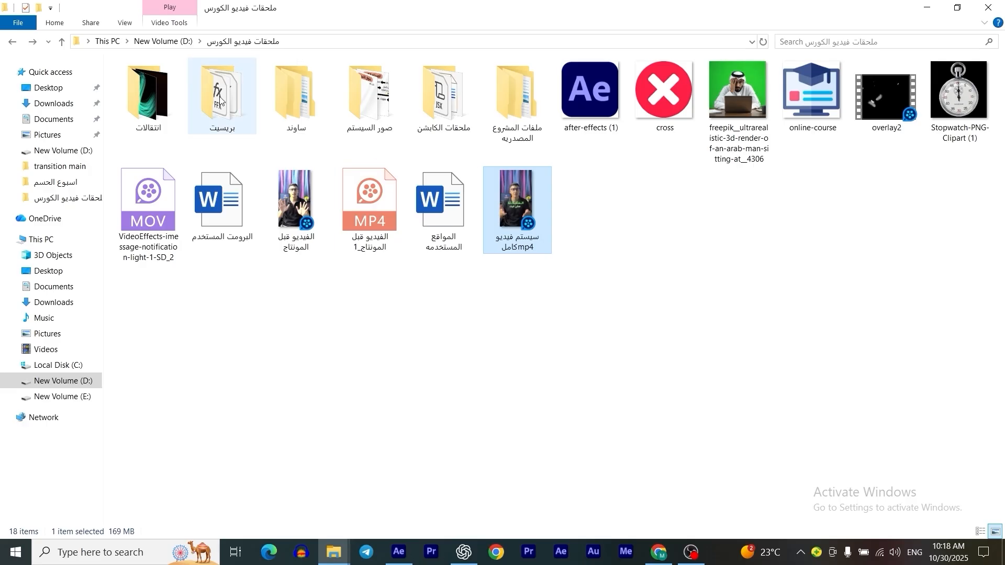
# Switch to Chrome, browse the Pexels video results for "timeline", and start and cancel the download of a construction-site clip.
pyautogui.moveTo(671, 561)
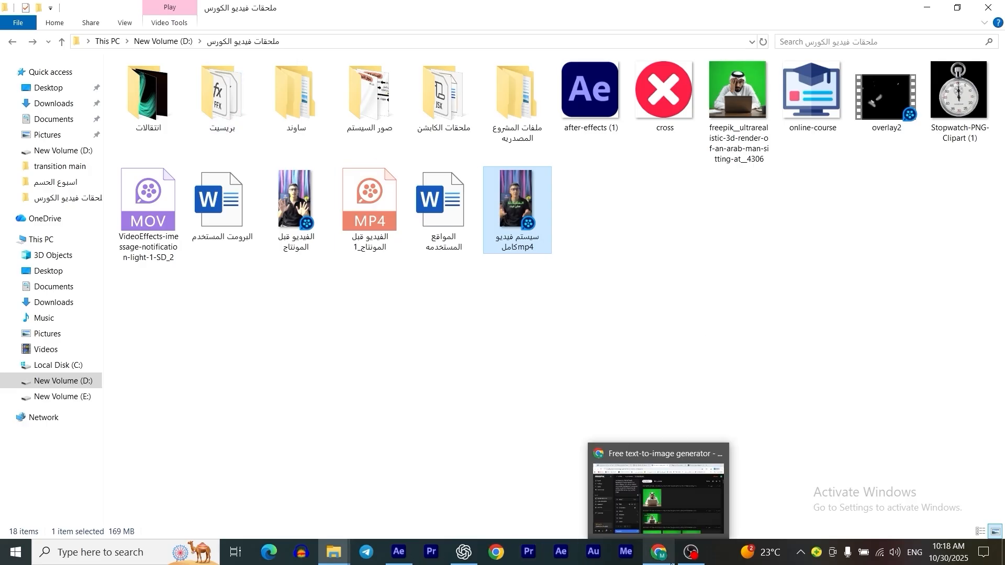
pyautogui.click(658, 503)
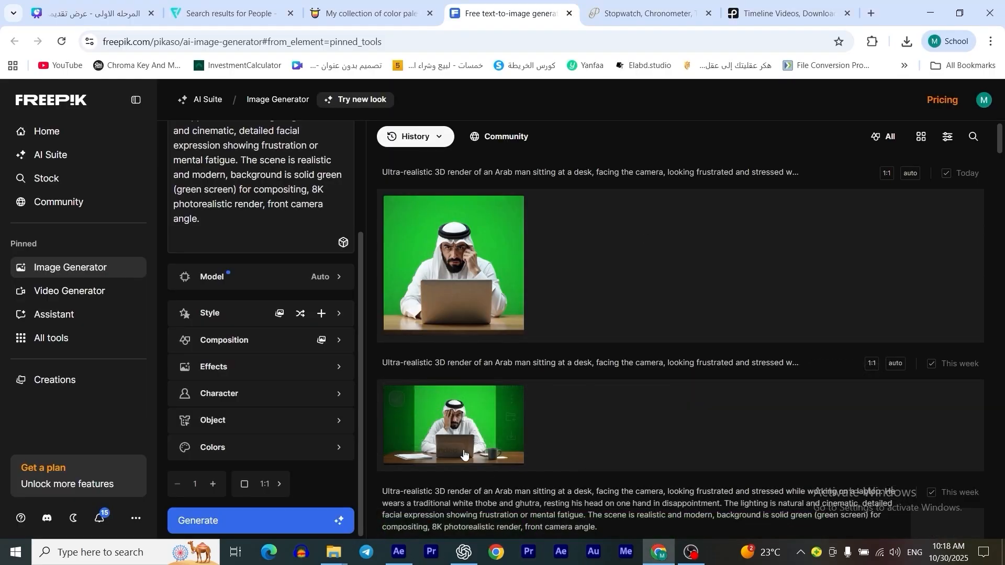
pyautogui.click(758, 10)
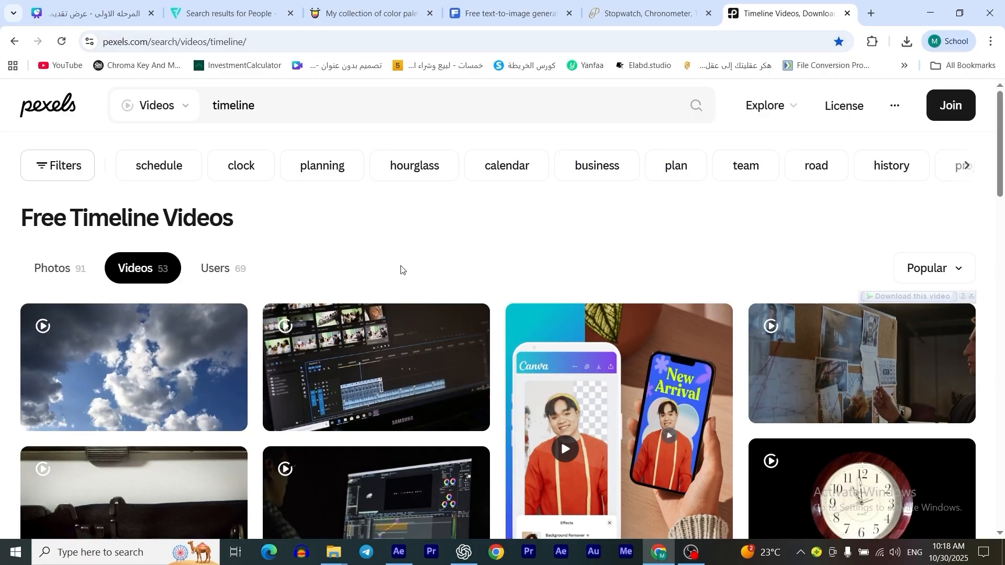
pyautogui.scroll(-5, 401, 266)
pyautogui.scroll(-5, 400, 266)
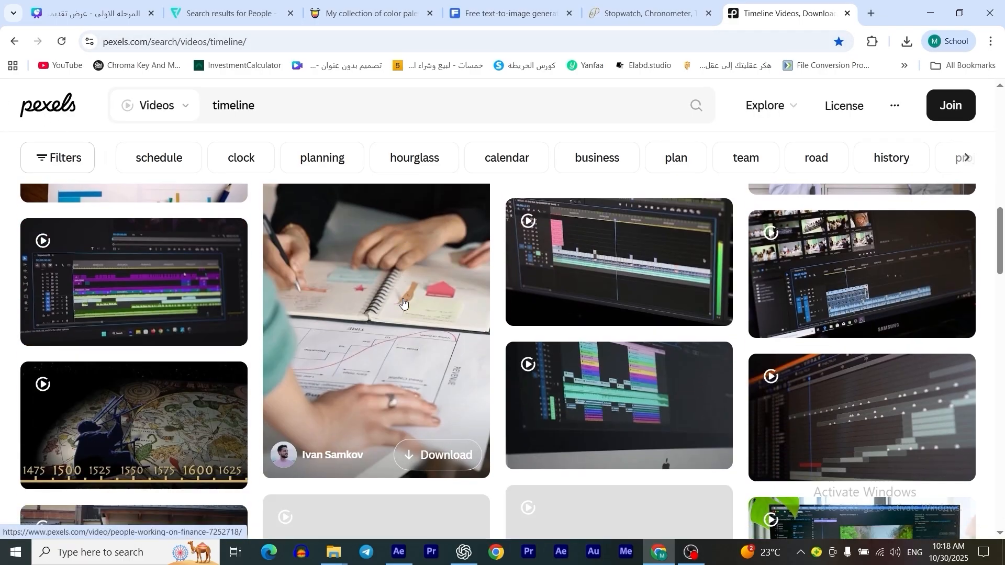
pyautogui.scroll(-10, 402, 307)
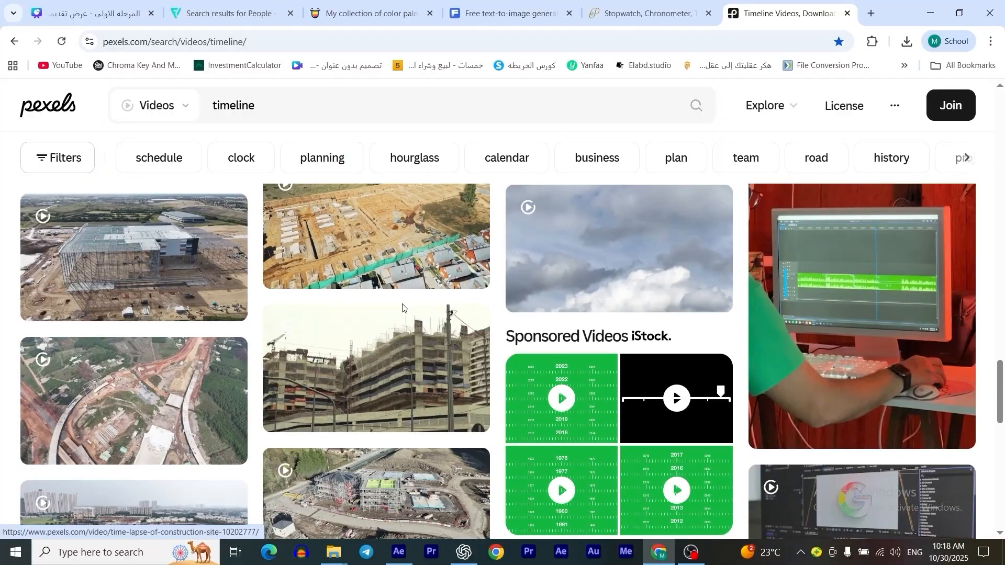
pyautogui.click(437, 411)
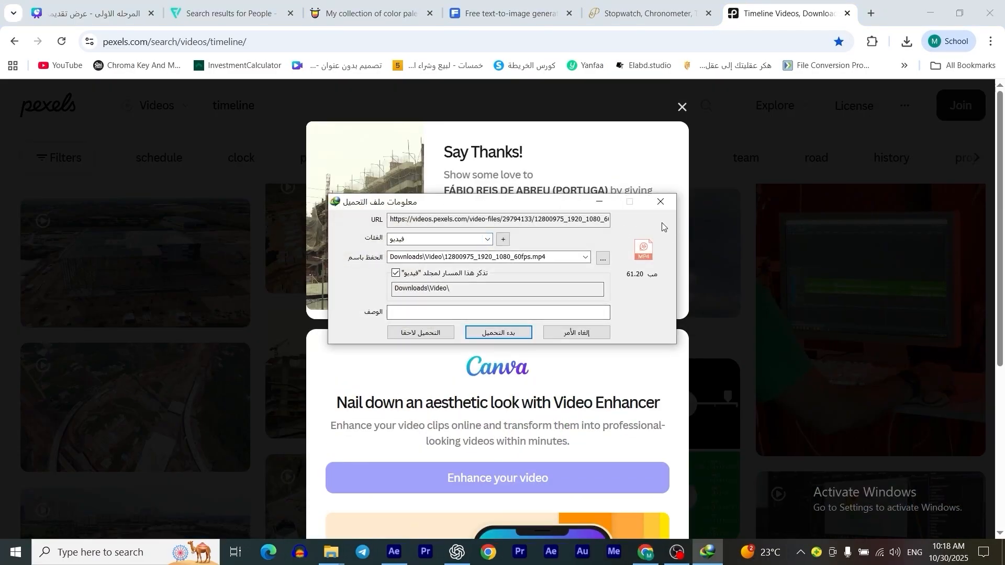
pyautogui.click(659, 203)
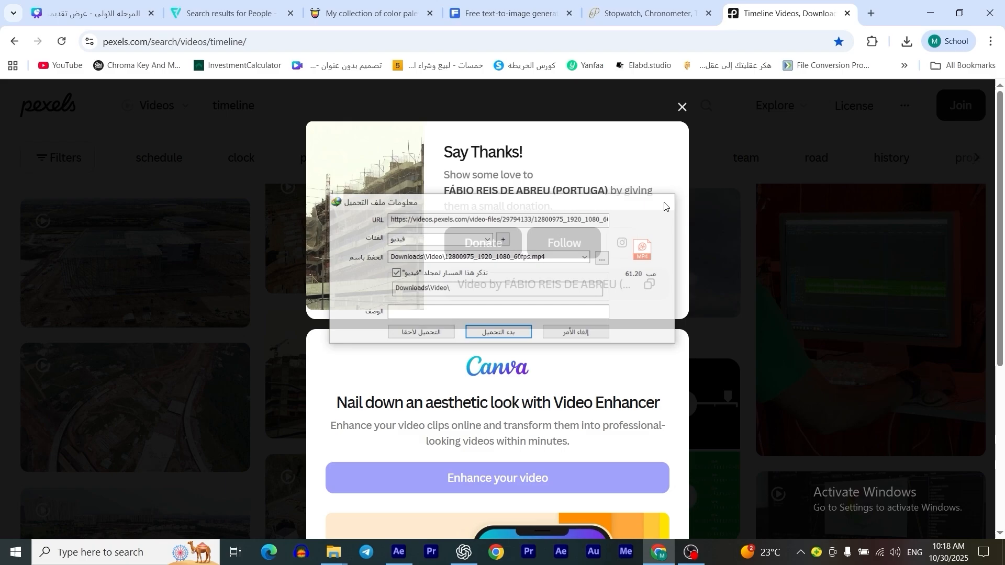
# Dismiss the Pexels thank-you pop-up, check the course folder and switch back to the After Effects project.
pyautogui.click(681, 111)
pyautogui.scroll(-5, 681, 116)
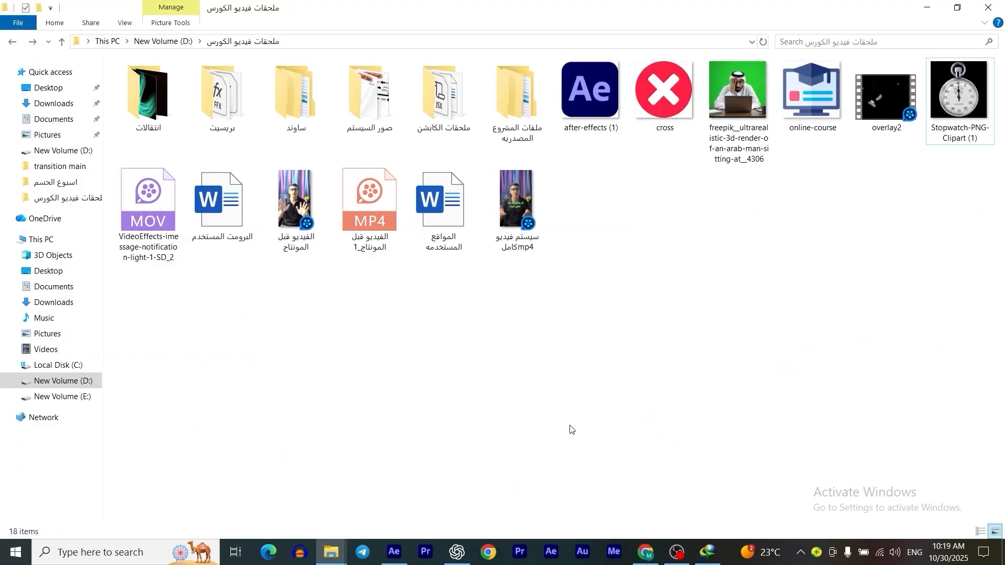
pyautogui.moveTo(228, 269); pyautogui.dragTo(688, 387)
pyautogui.hotkey('alt', 'Tab')
pyautogui.hotkey('alt', 'Tab')
pyautogui.hotkey('alt', 'Tab')
# Start the alarm-clock clip layer 7034348-hd_1080_1920_25fps.mp4 at 0:00:11:21.
pyautogui.moveTo(599, 357); pyautogui.dragTo(515, 378)
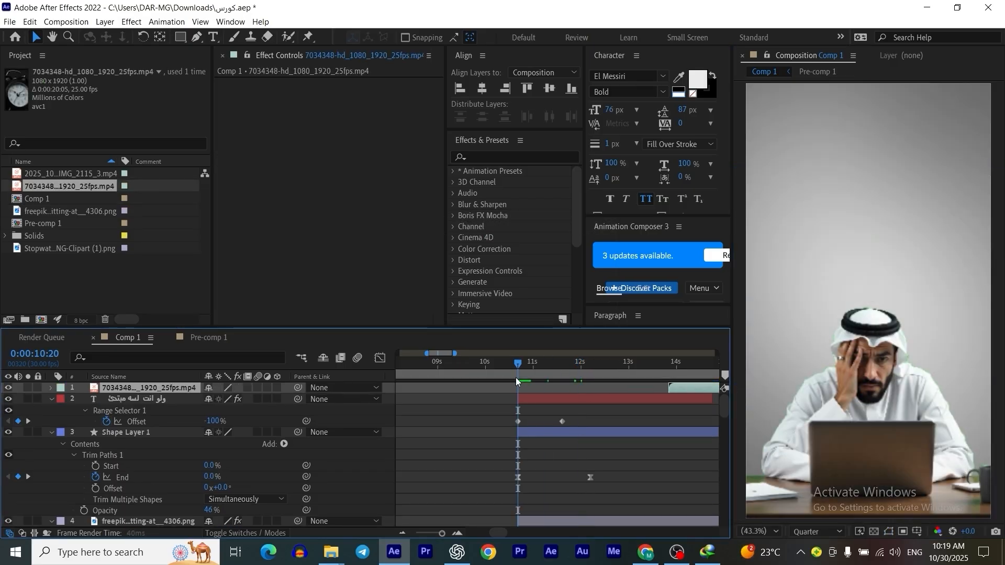
pyautogui.moveTo(594, 367); pyautogui.dragTo(565, 366)
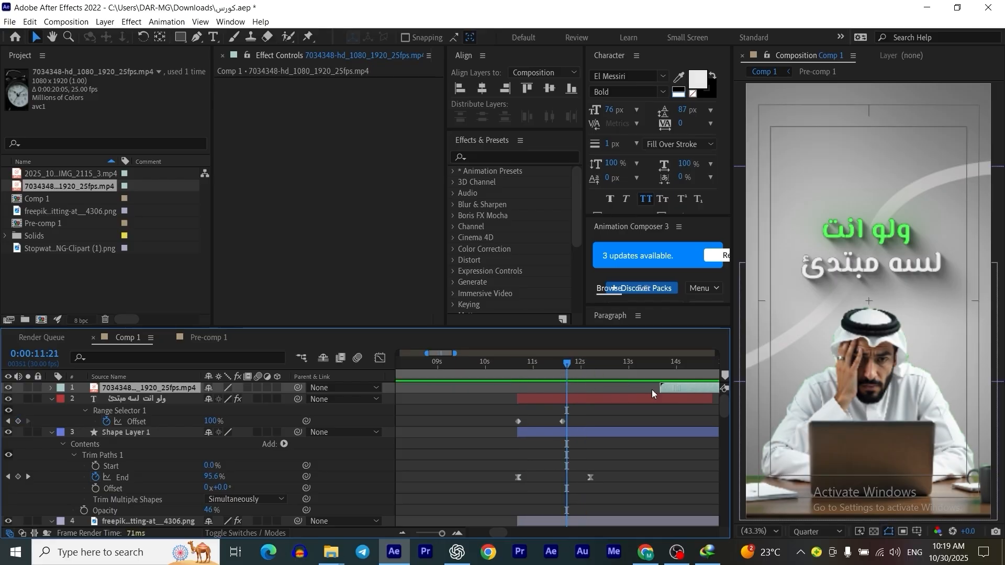
pyautogui.press('[')
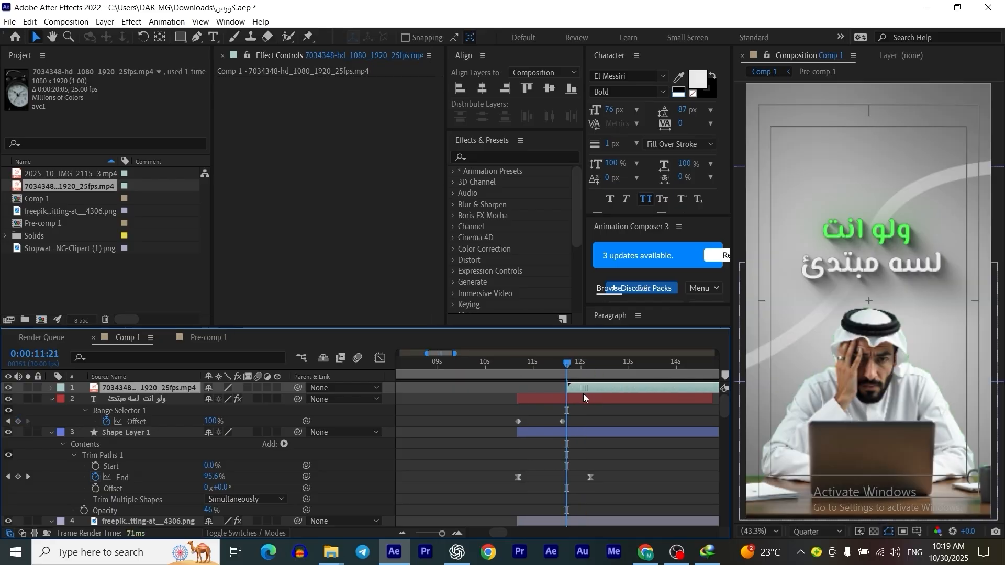
pyautogui.click(600, 416)
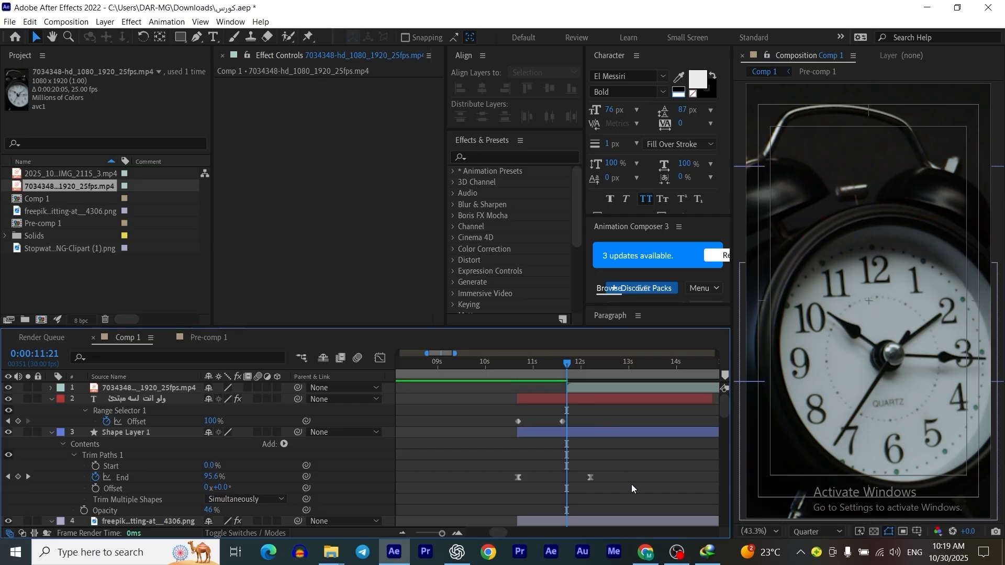
# Bring the captions "غالبا هتضيع ايام", "عشان تعمل" and "الاستايلات دي" to the top of the layer stack and shift them together to start at 0:00:11:21.
pyautogui.moveTo(727, 413); pyautogui.dragTo(720, 524)
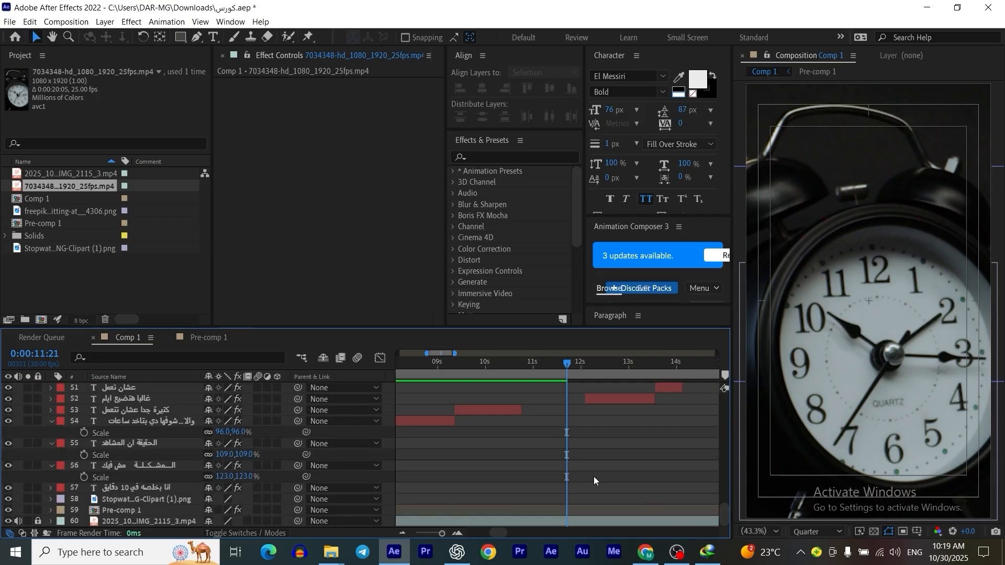
pyautogui.scroll(3, 519, 456)
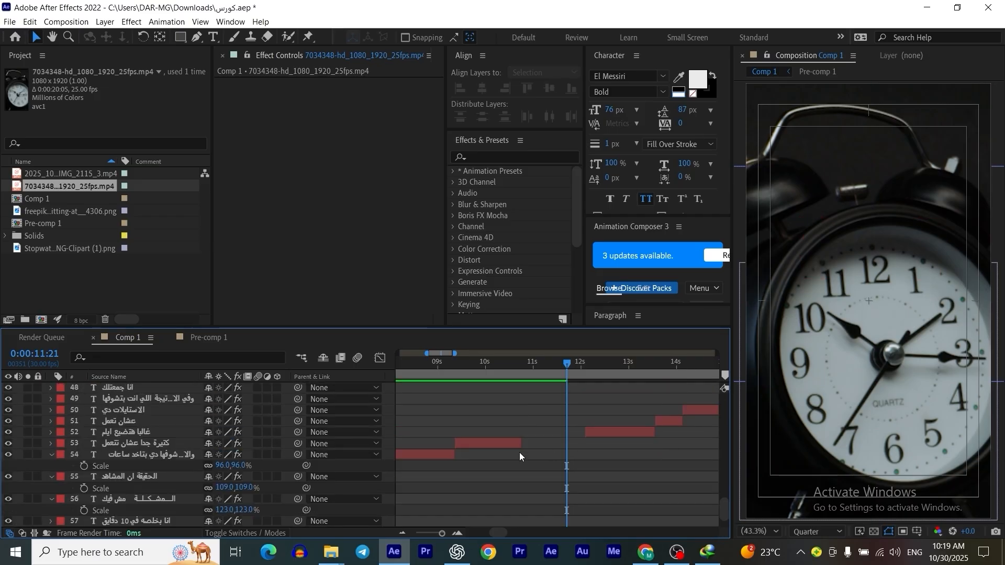
pyautogui.click(139, 434)
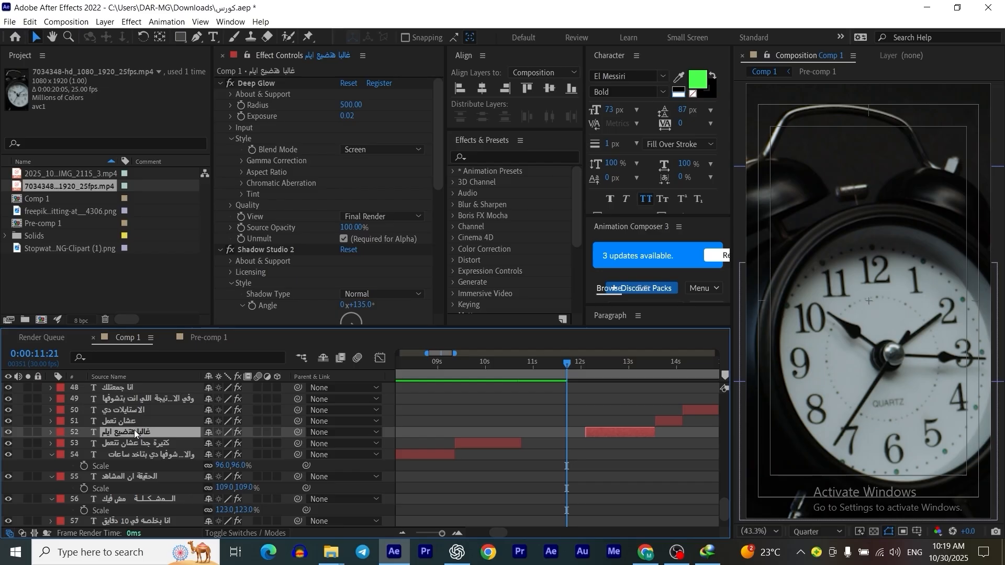
pyautogui.keyDown('shift'); pyautogui.click(136, 423); pyautogui.keyUp('shift')
pyautogui.keyDown('shift'); pyautogui.click(140, 413); pyautogui.keyUp('shift')
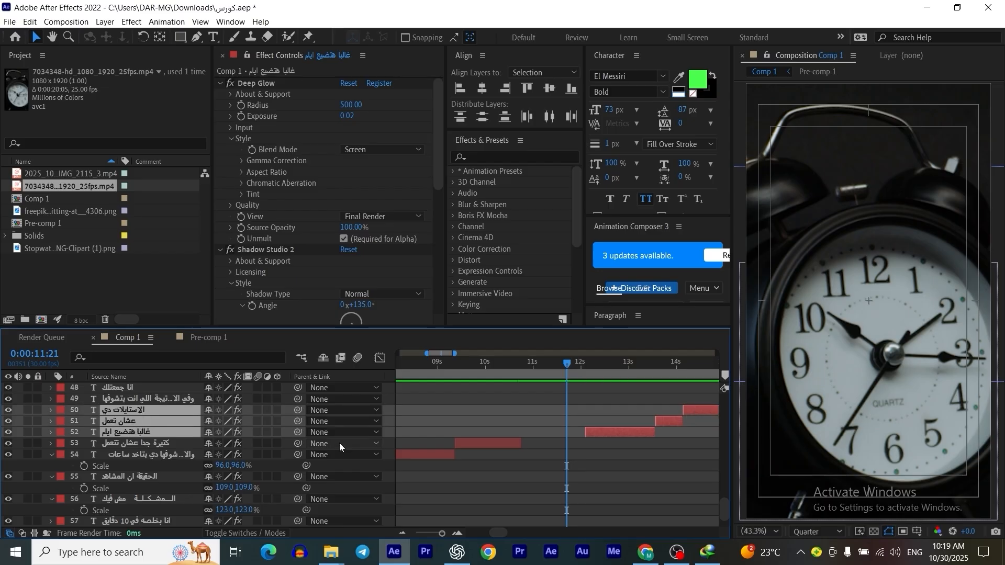
pyautogui.hotkey('ctrl', ']')
pyautogui.hotkey('ctrl', 'shift', ']')
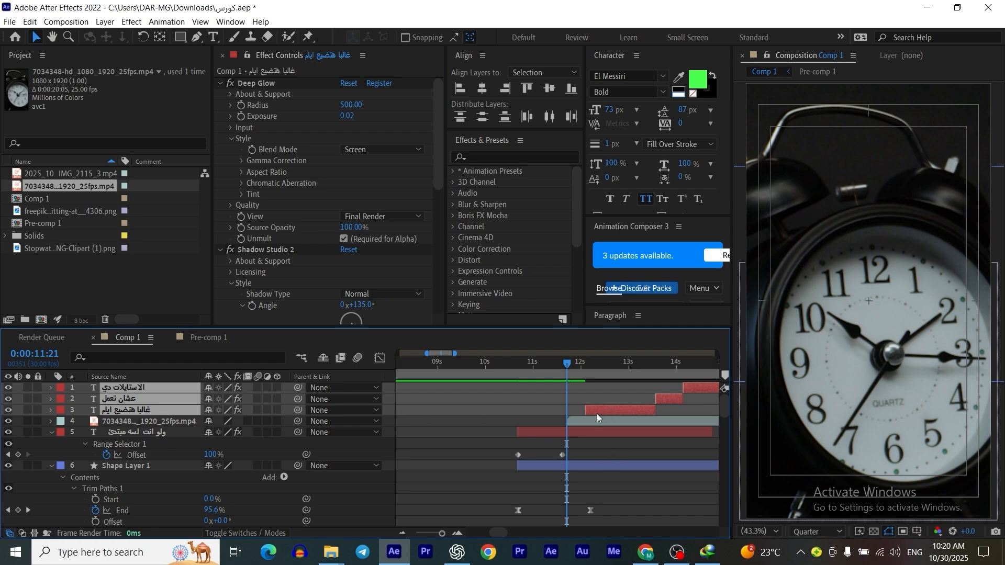
pyautogui.moveTo(596, 414); pyautogui.dragTo(575, 414)
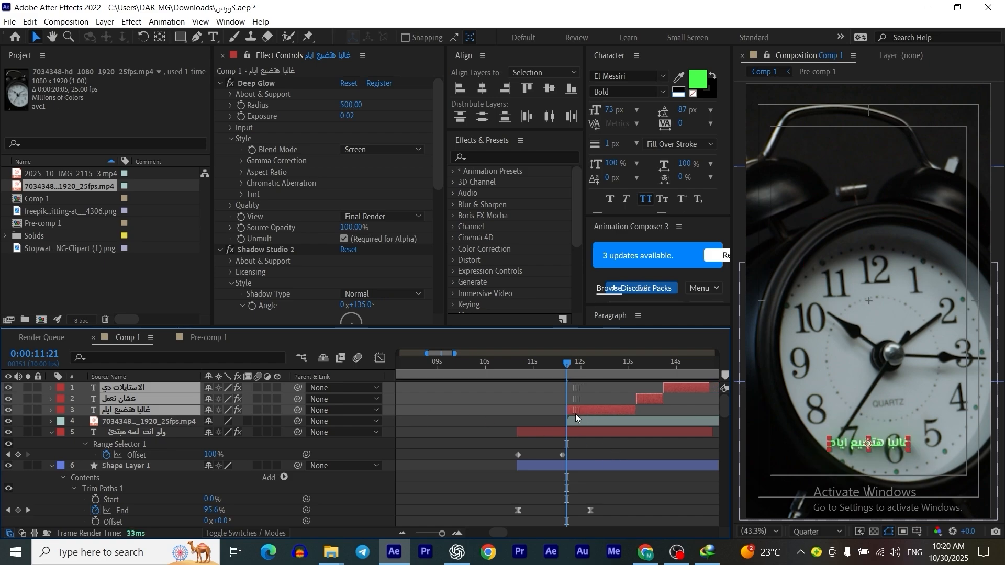
pyautogui.click(604, 454)
# Try extending the ends of the three captions individually to about 14.8 s, and undo the extensions.
pyautogui.click(617, 410)
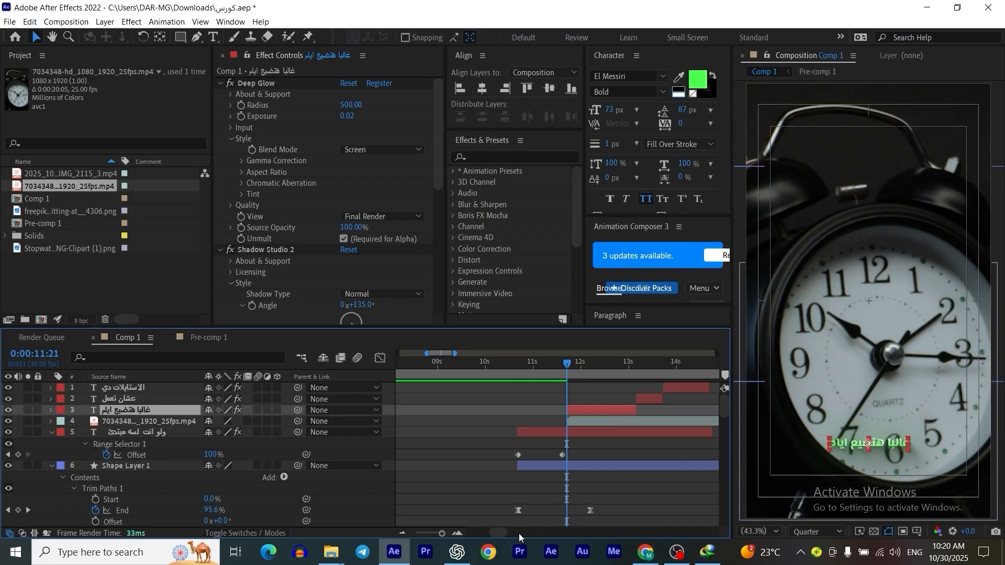
pyautogui.moveTo(499, 531); pyautogui.dragTo(504, 532)
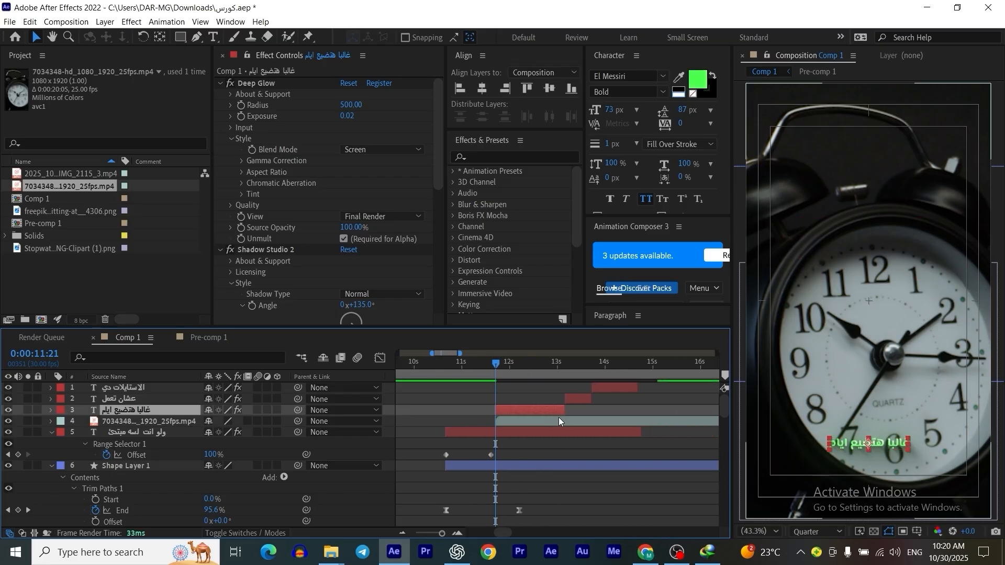
pyautogui.moveTo(564, 410); pyautogui.dragTo(645, 399)
pyautogui.click(641, 391)
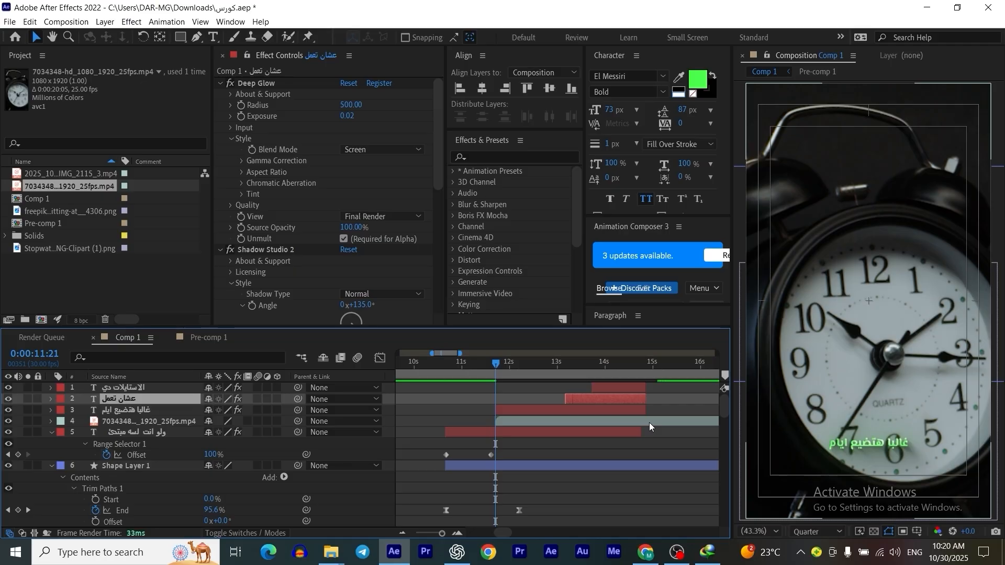
pyautogui.hotkey('ctrl', 'z')
pyautogui.hotkey('ctrl', 'z')
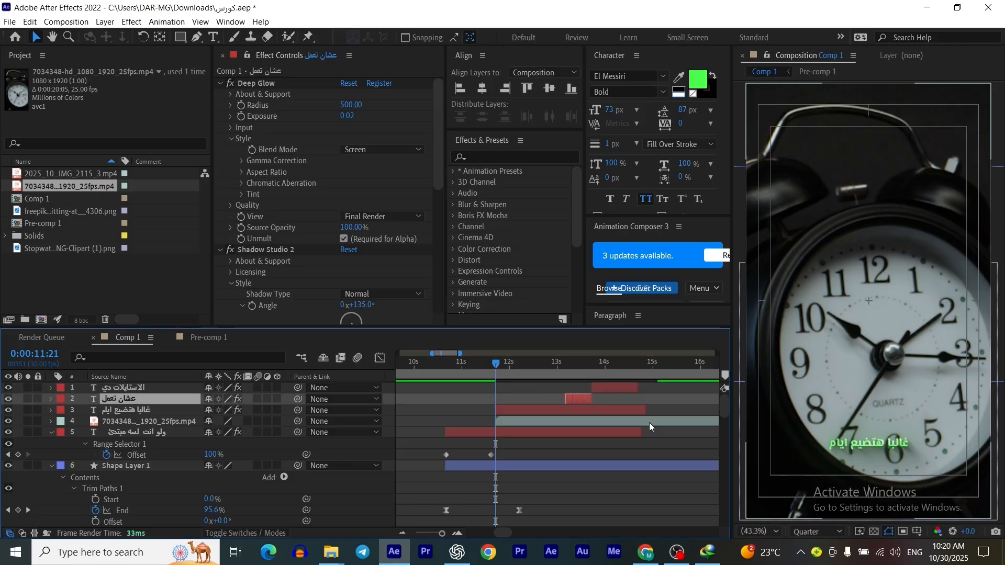
# Extend the ends of all three clock-scene captions together to 0:00:14:23, level with the end of the previous scene's caption.
pyautogui.rightClick(504, 432)
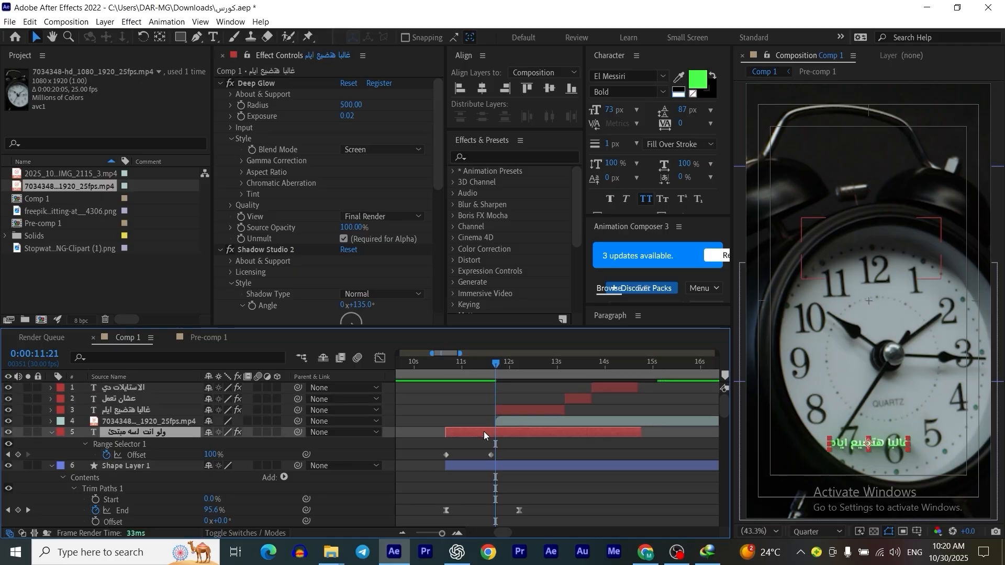
pyautogui.click(629, 446)
pyautogui.click(518, 364)
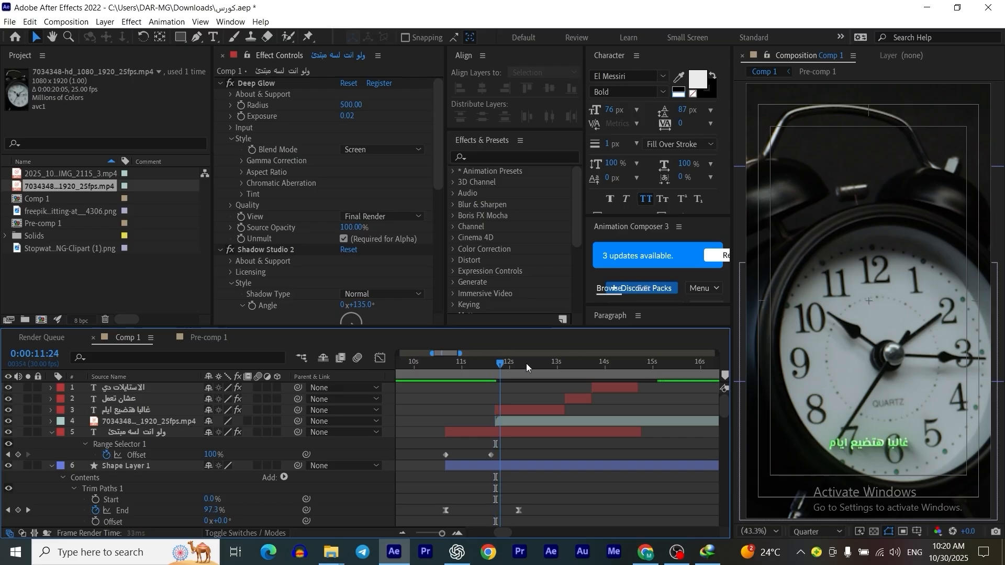
pyautogui.moveTo(526, 372); pyautogui.dragTo(641, 375)
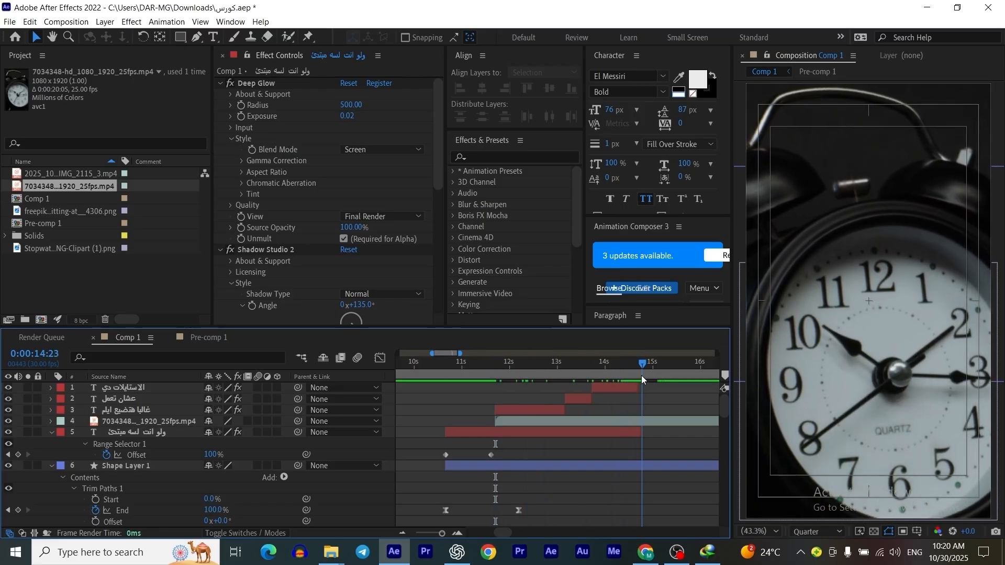
pyautogui.click(134, 388)
pyautogui.keyDown('shift'); pyautogui.click(121, 399); pyautogui.keyUp('shift')
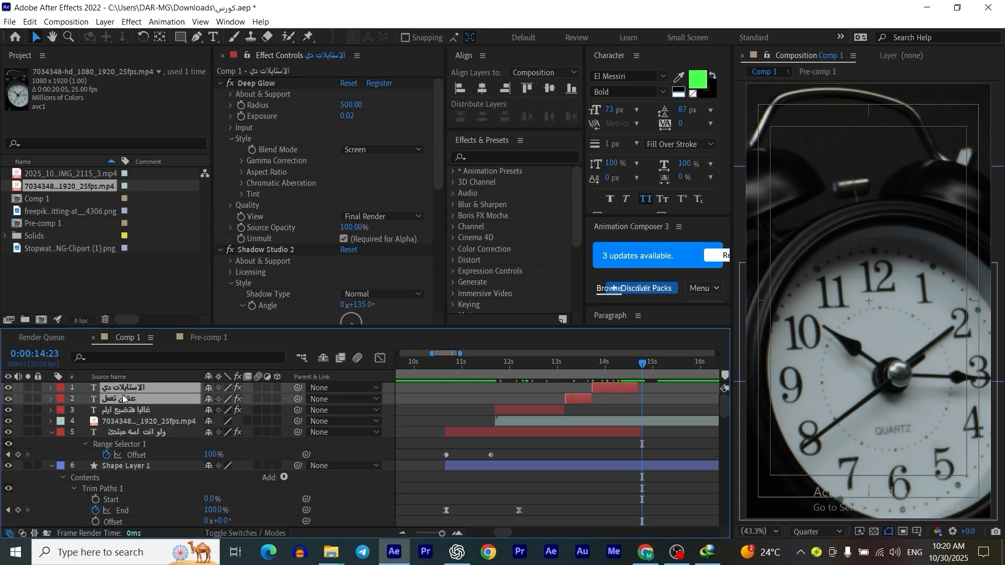
pyautogui.keyDown('shift'); pyautogui.click(119, 411); pyautogui.keyUp('shift')
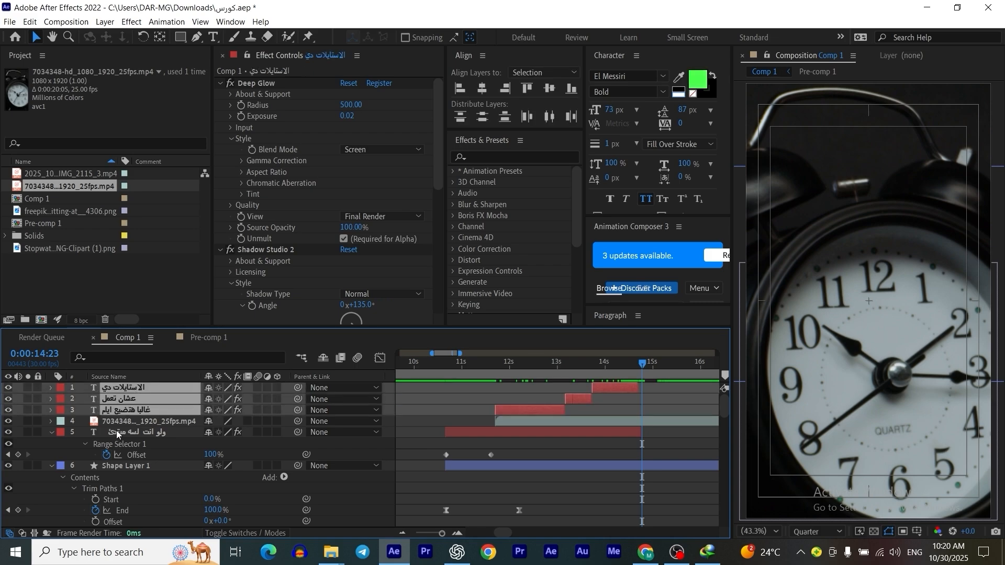
pyautogui.hotkey('alt', ']')
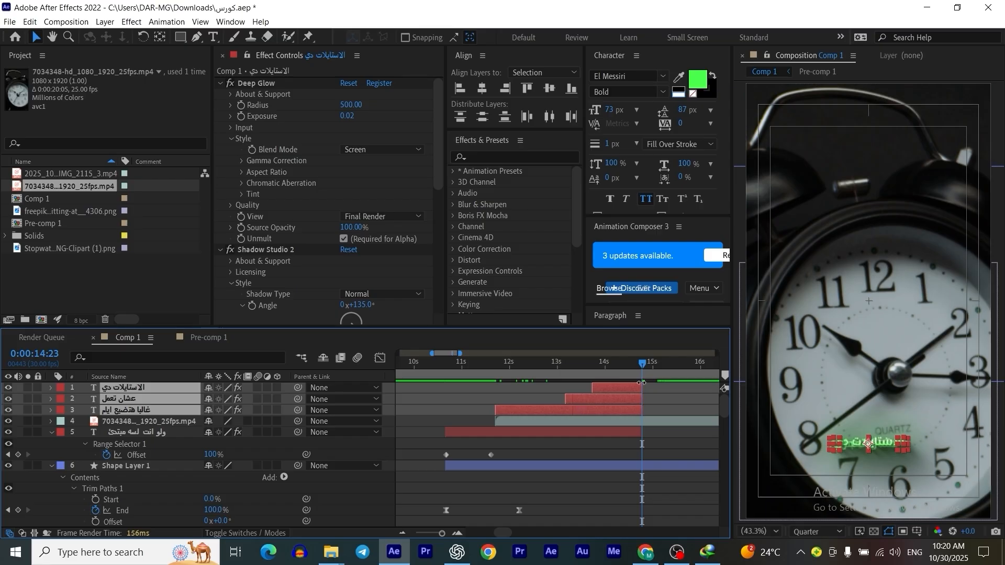
pyautogui.click(669, 411)
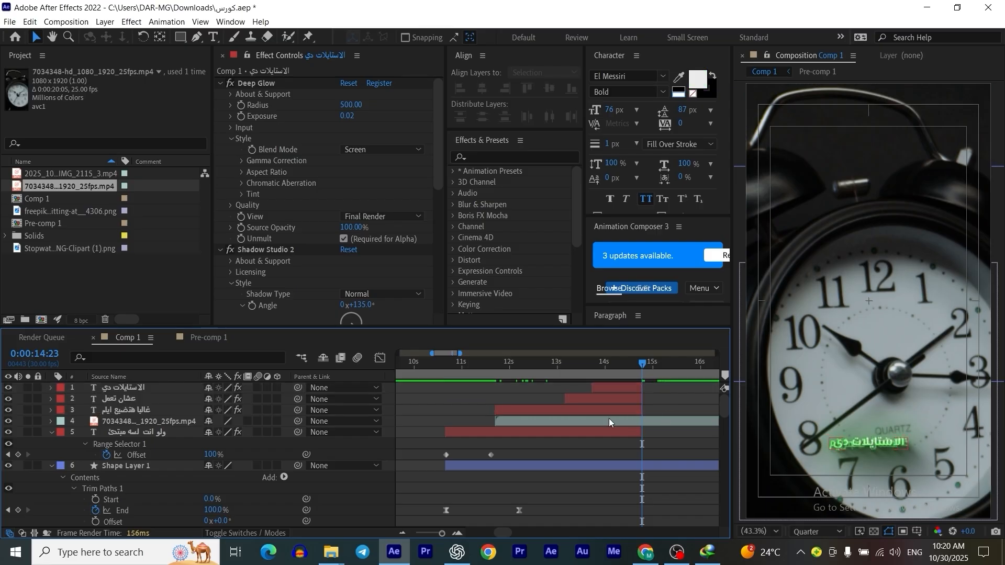
# At 0:00:14:15, spread the three overlapping captions apart, moving "غالبا هتضيع ايام" above the clock face and "الاستايلات دي" near its centre.
pyautogui.moveTo(640, 362)
pyautogui.mouseDown()
pyautogui.moveTo(491, 375)
pyautogui.moveTo(533, 366)
pyautogui.moveTo(629, 373)
pyautogui.mouseUp()
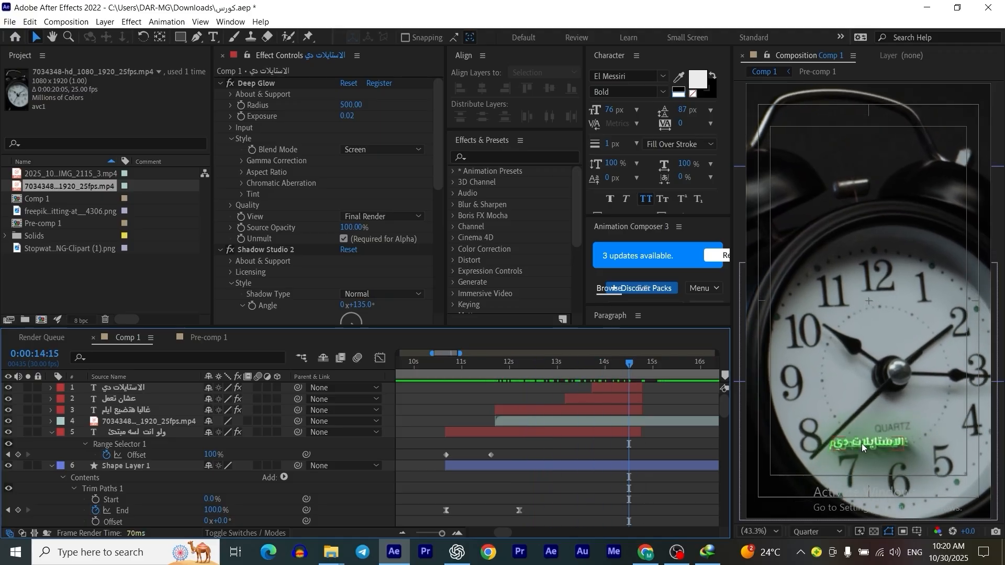
pyautogui.moveTo(858, 440); pyautogui.dragTo(885, 370)
pyautogui.moveTo(884, 443); pyautogui.dragTo(919, 195)
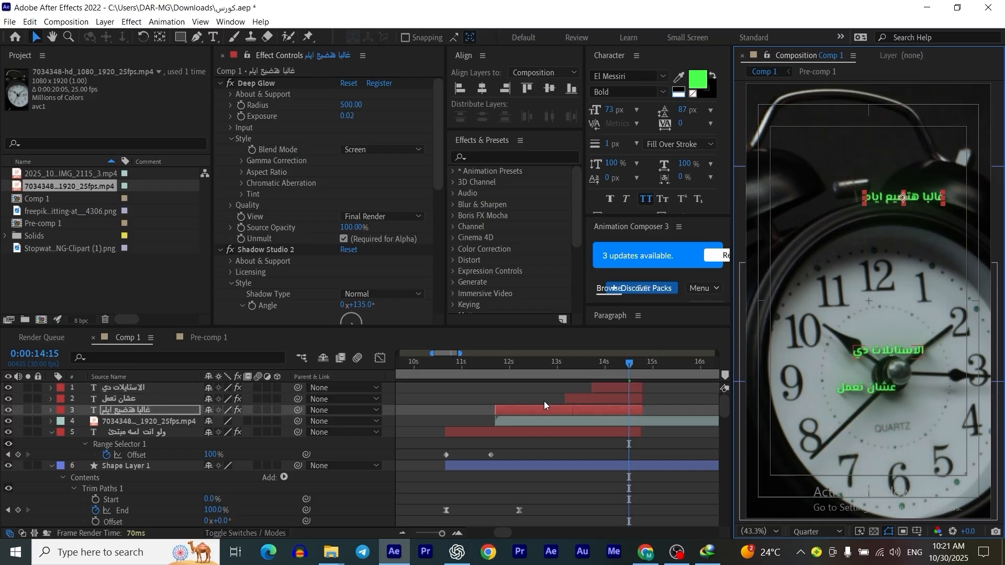
# Scale the caption "غالبا هتضيع ايام" to 127% and reposition it between the alarm bells, just above the clock face.
pyautogui.press('s')
pyautogui.moveTo(238, 421); pyautogui.dragTo(262, 417)
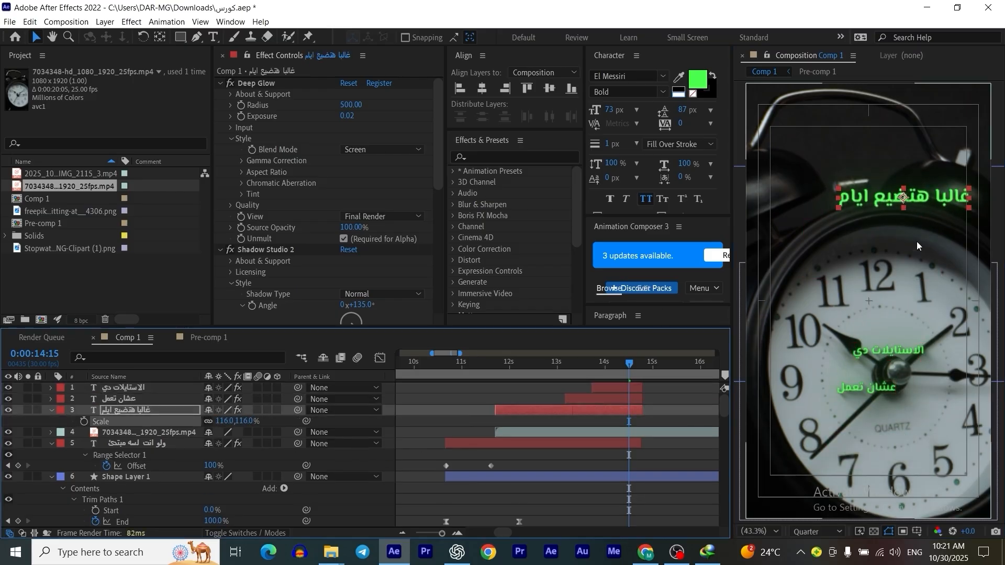
pyautogui.moveTo(914, 183); pyautogui.dragTo(909, 170)
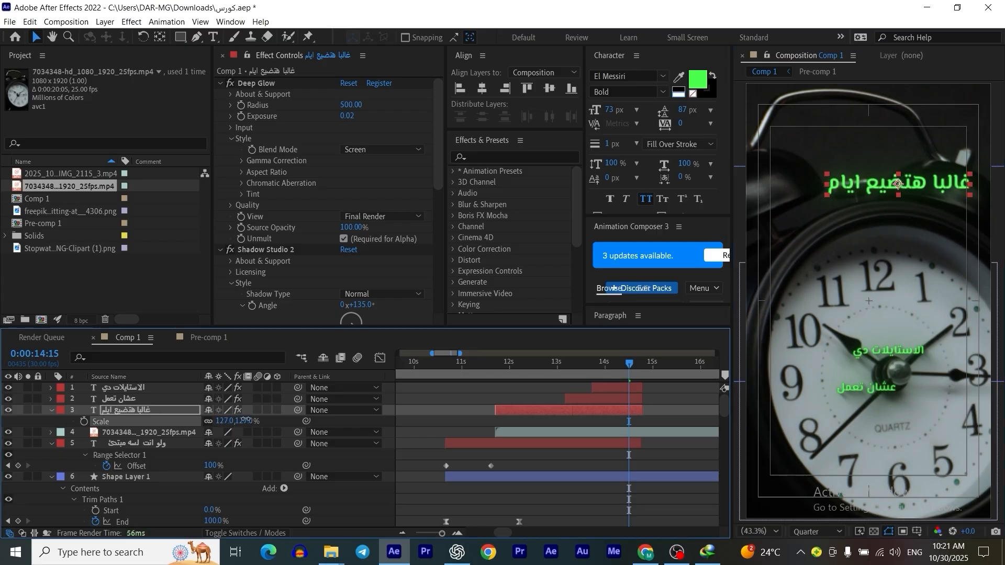
pyautogui.moveTo(241, 421); pyautogui.dragTo(252, 421)
pyautogui.moveTo(898, 184); pyautogui.dragTo(889, 185)
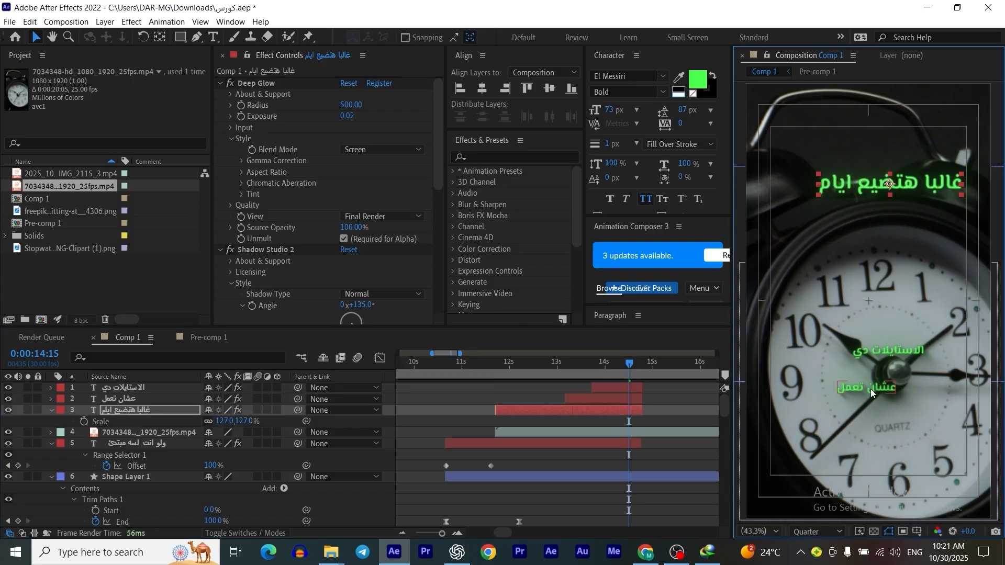
# Scale the caption "عشان تعمل" to 156% and move it over the upper part of the clock face, just below the 12.
pyautogui.click(871, 391)
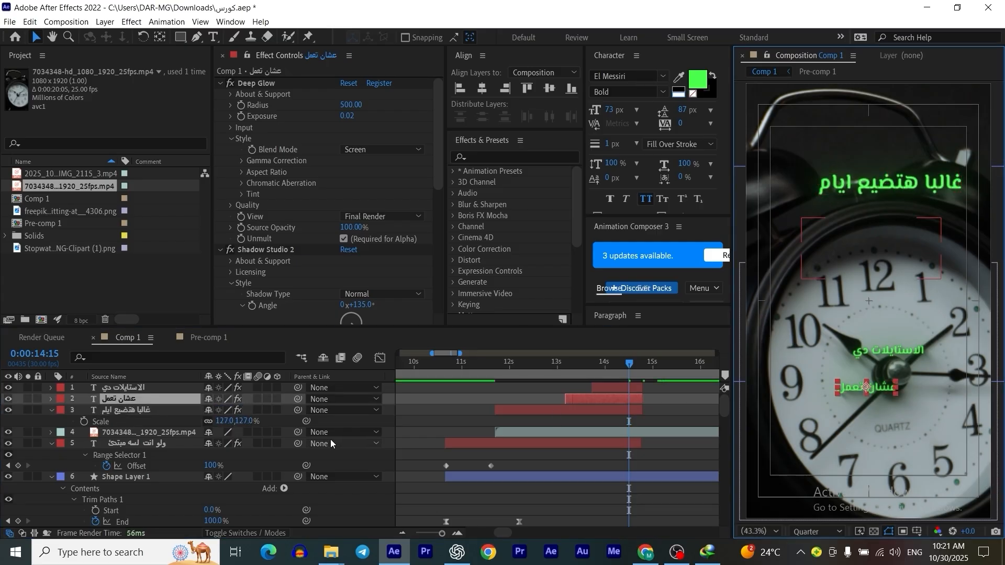
pyautogui.press('s')
pyautogui.moveTo(233, 410); pyautogui.dragTo(278, 410)
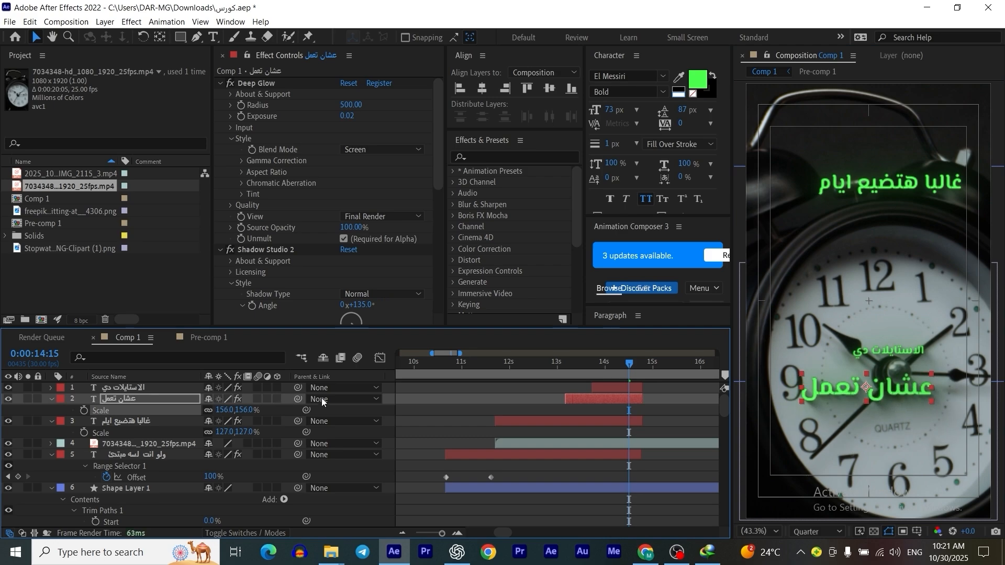
pyautogui.moveTo(894, 389); pyautogui.dragTo(891, 300)
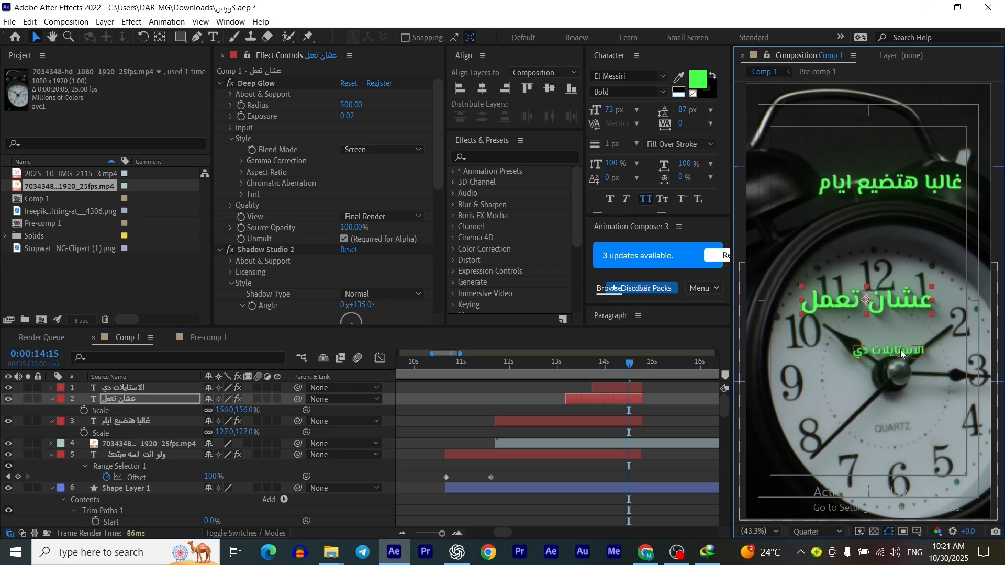
# Move the caption "الاستايلات دي" to the lower left of the clock face near the 8 and scale it to 133%.
pyautogui.moveTo(900, 350); pyautogui.dragTo(847, 425)
pyautogui.press('s')
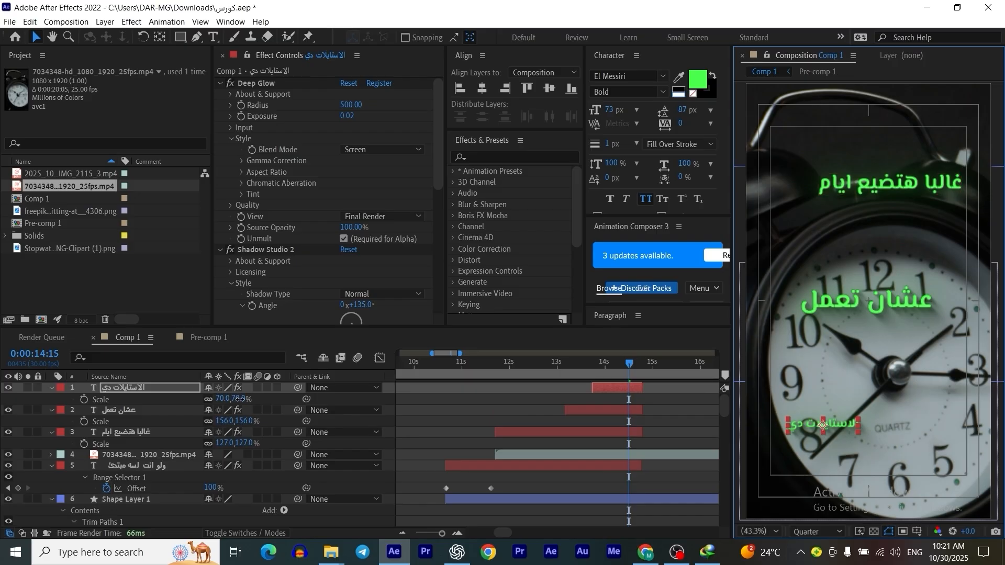
pyautogui.moveTo(230, 399); pyautogui.dragTo(269, 389)
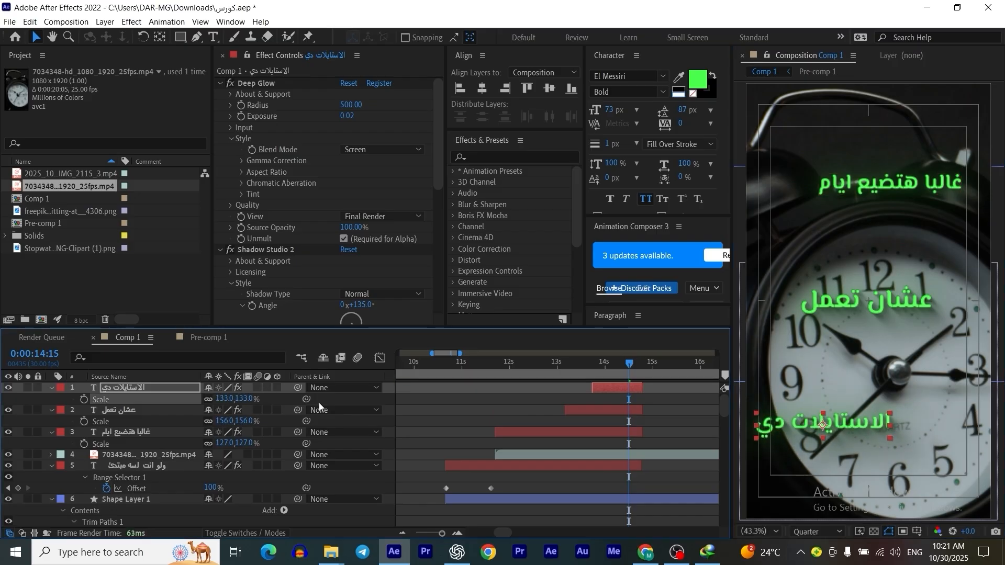
pyautogui.click(854, 422)
pyautogui.moveTo(860, 427); pyautogui.dragTo(872, 426)
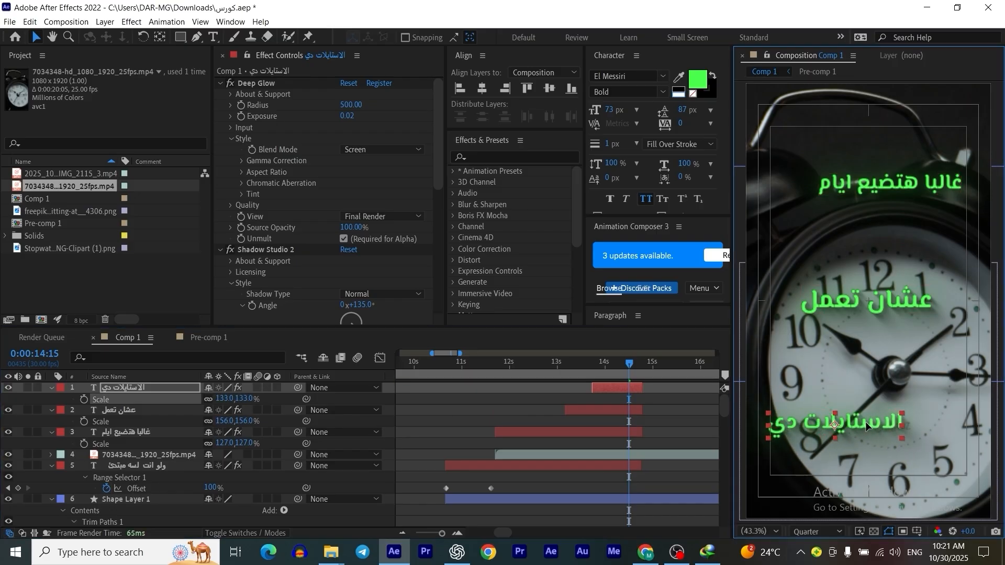
# Change the text colour of the caption "الاستايلات دي" to the pale grey-green D7E3D7.
pyautogui.click(684, 94)
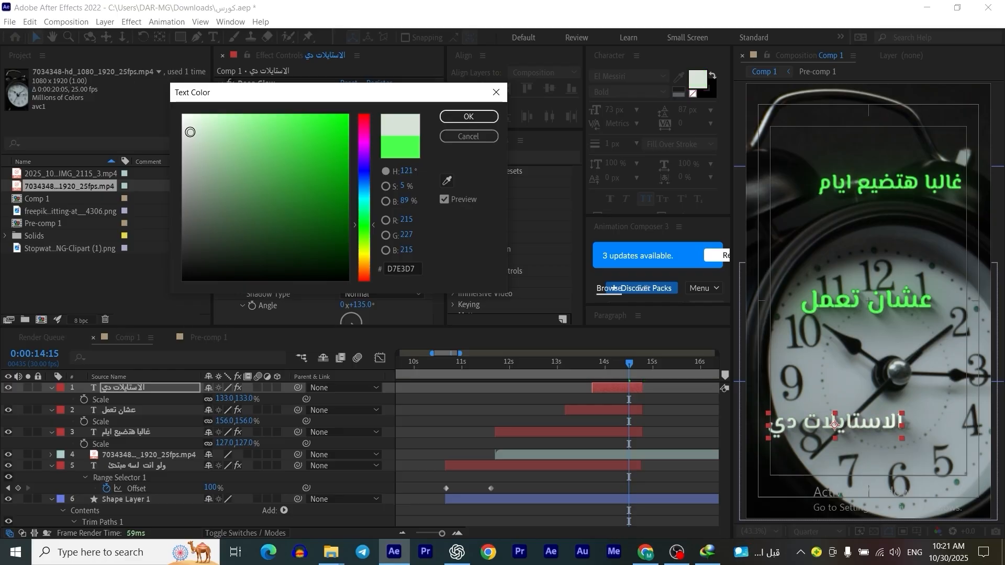
pyautogui.click(469, 117)
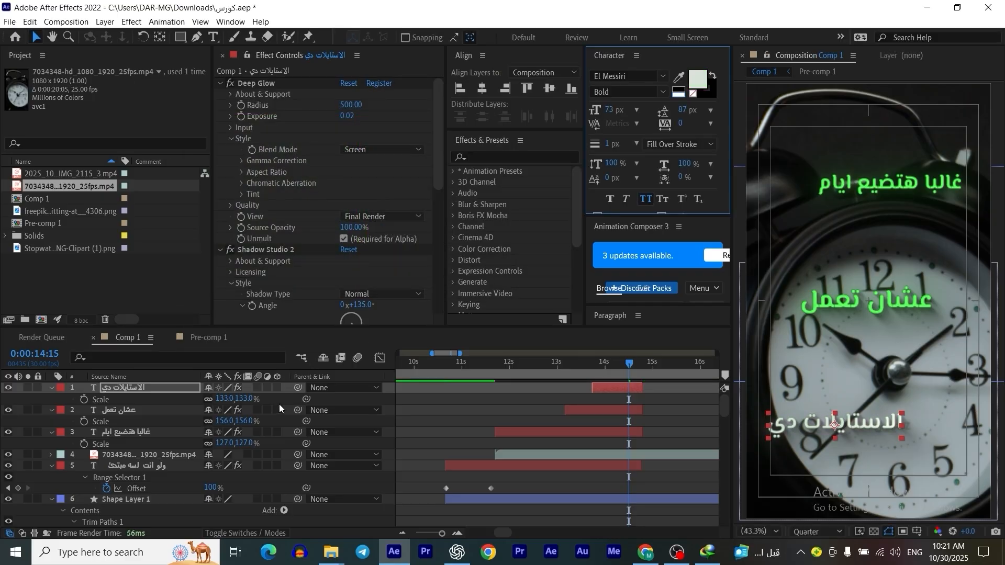
# Lower the opacity of the caption "الاستايلات دي" to 73%.
pyautogui.click(197, 399)
pyautogui.press('t')
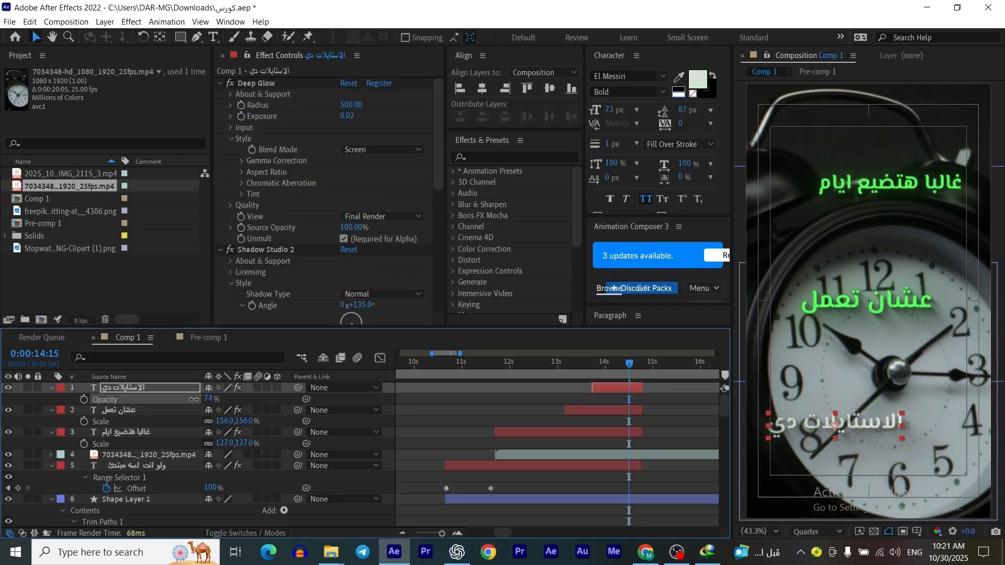
pyautogui.click(659, 412)
# Set the blending mode of the caption "عشان تعمل" to Difference.
pyautogui.click(853, 294)
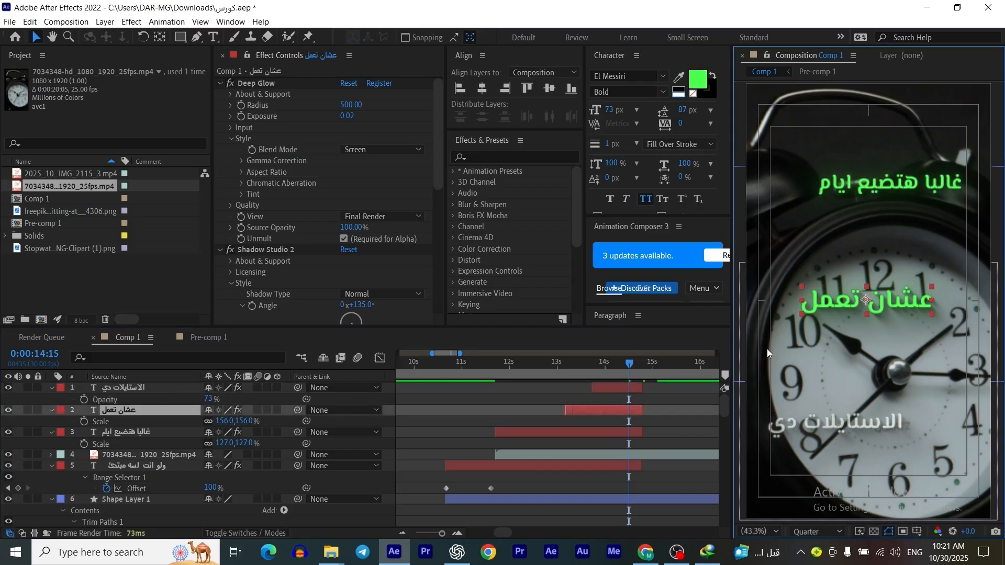
pyautogui.click(649, 426)
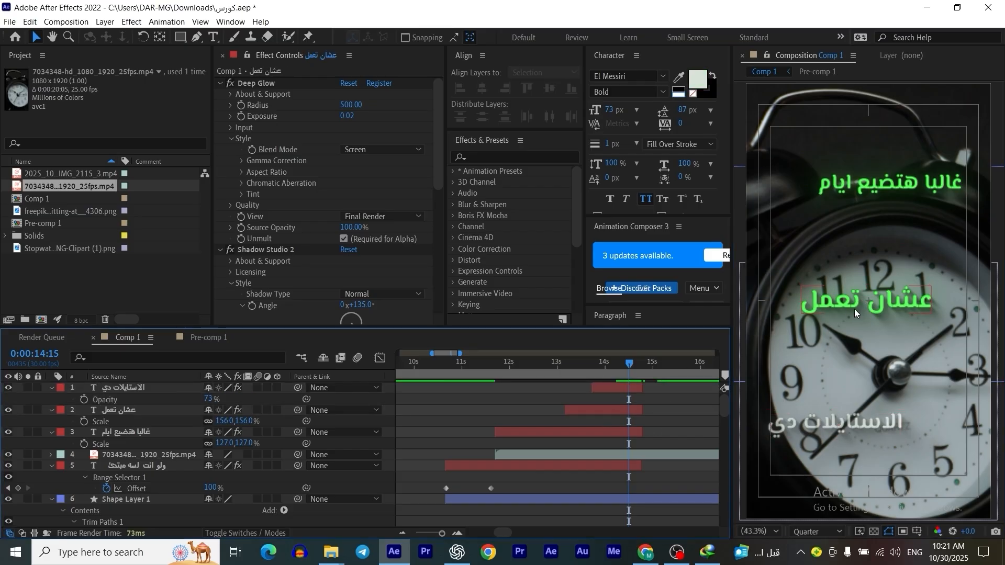
pyautogui.click(874, 306)
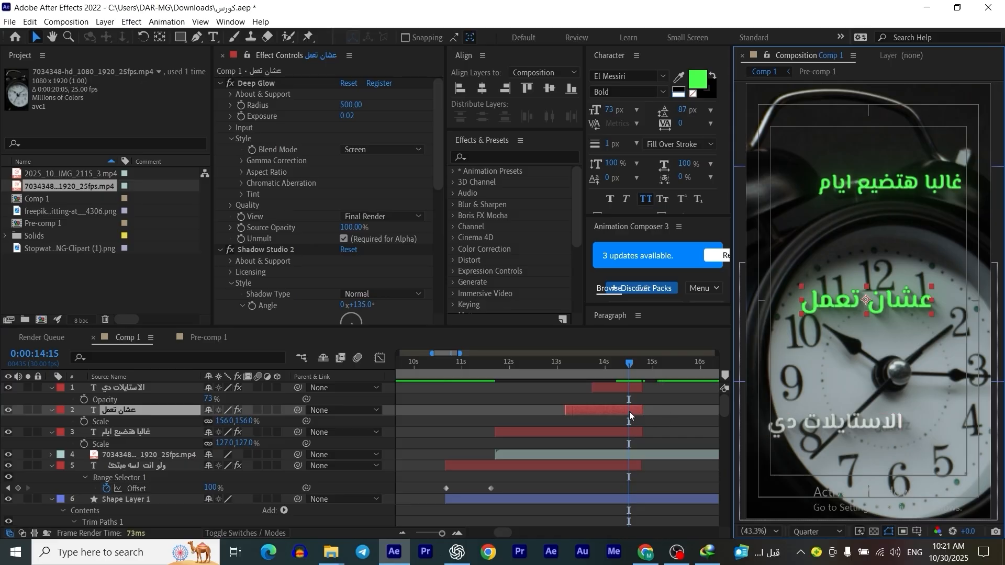
pyautogui.click(259, 537)
pyautogui.click(259, 538)
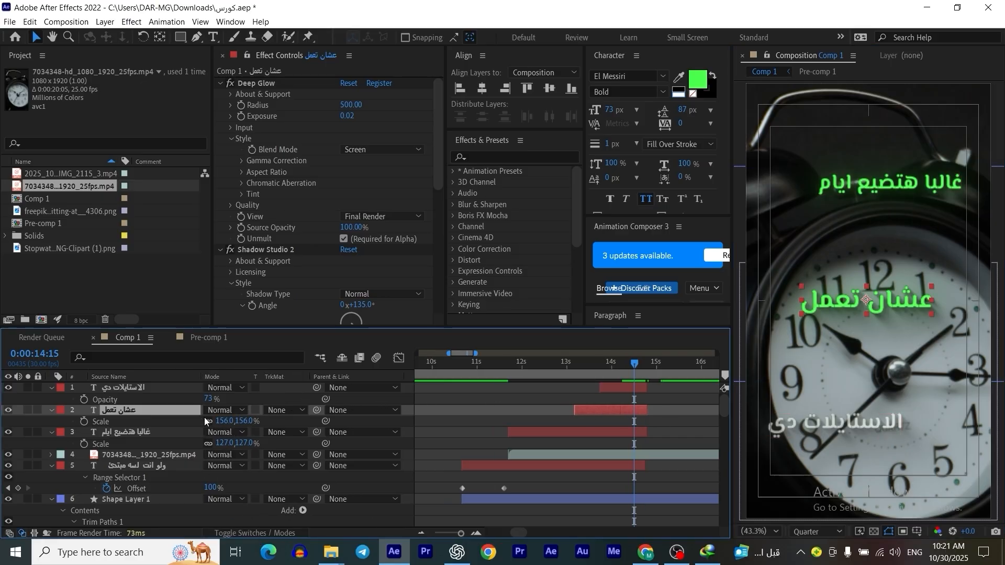
pyautogui.click(221, 409)
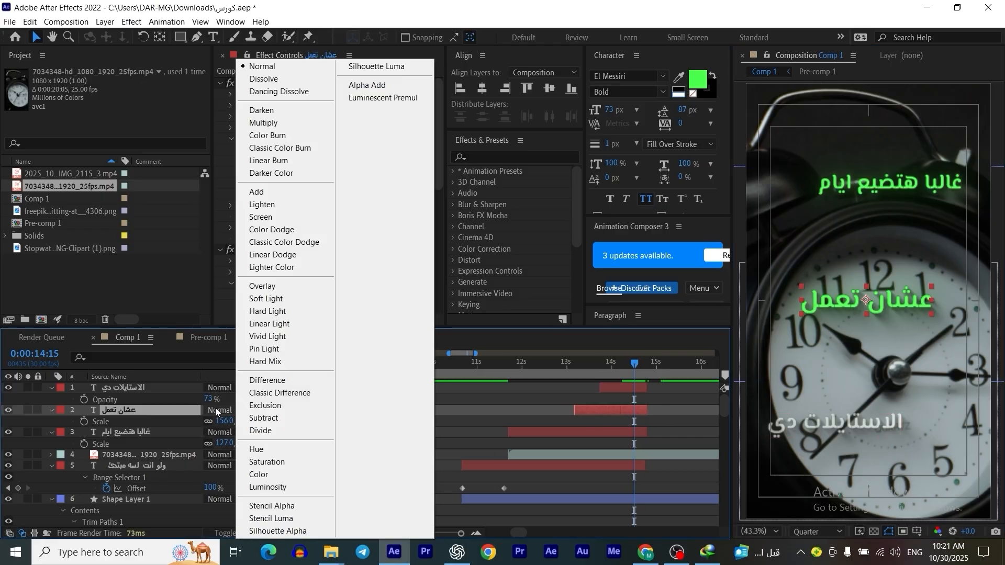
pyautogui.click(264, 381)
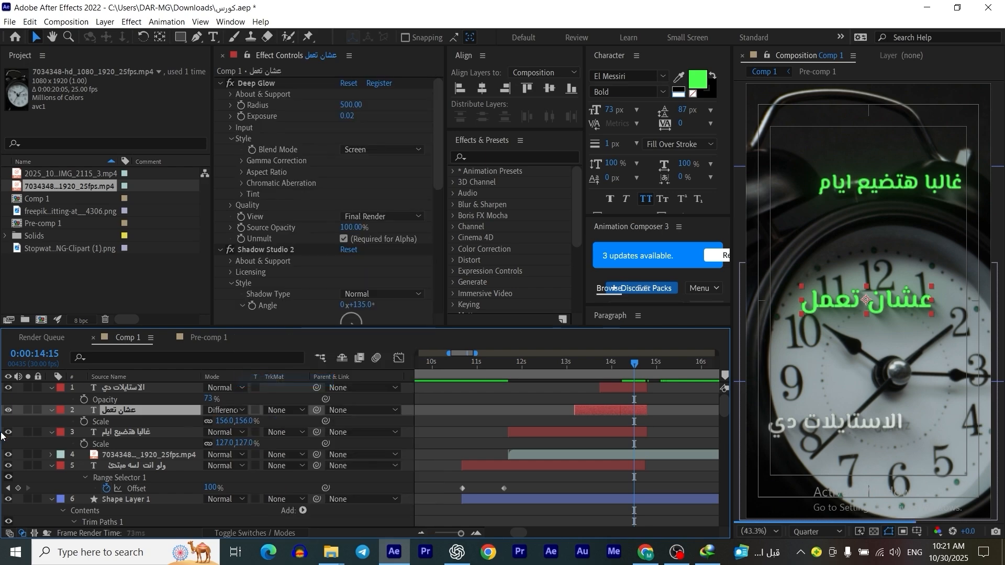
# Preview the alarm-clock scene from about 0:00:11:10 to check the timing and look of its captions.
pyautogui.click(676, 423)
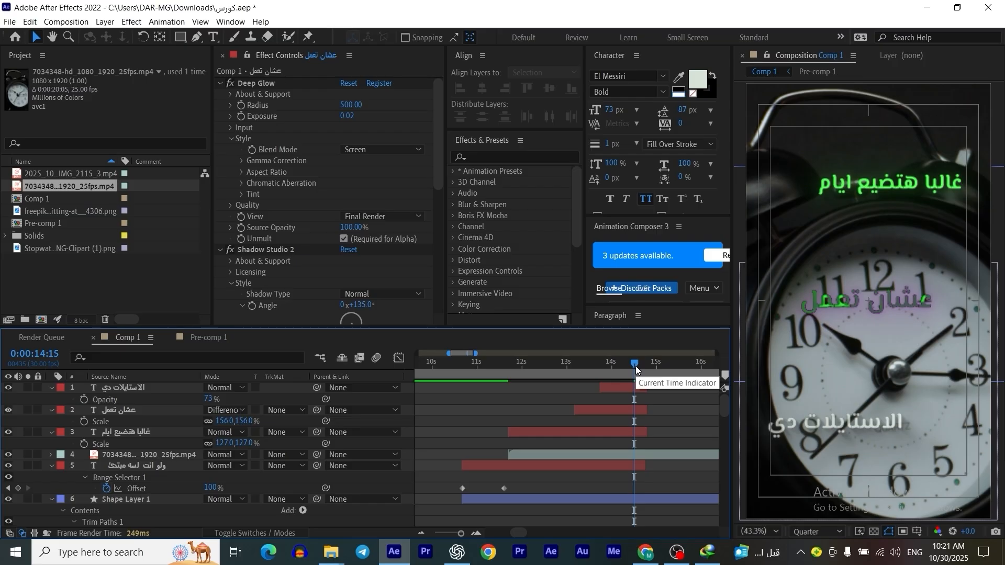
pyautogui.moveTo(636, 366); pyautogui.dragTo(492, 367)
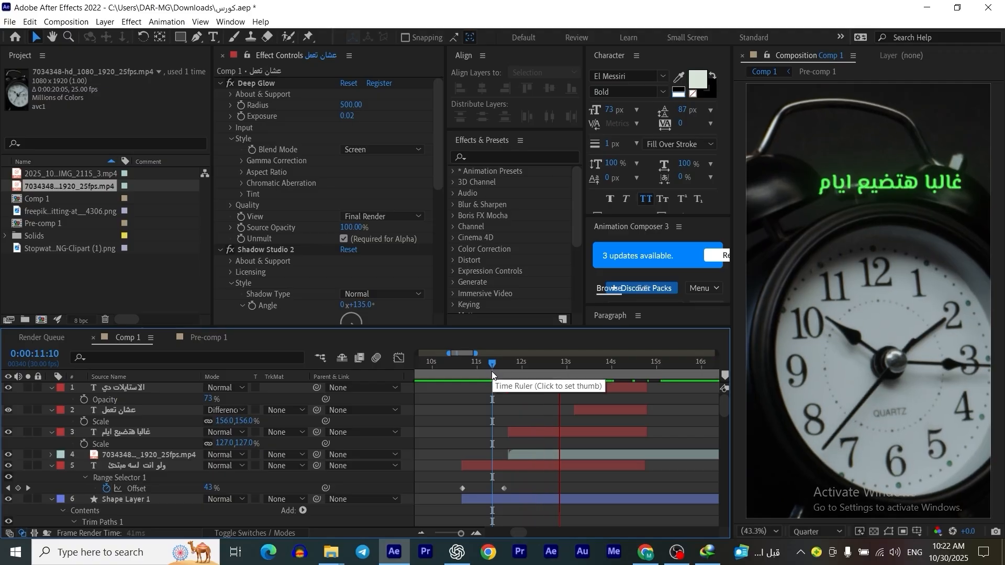
pyautogui.press('space')
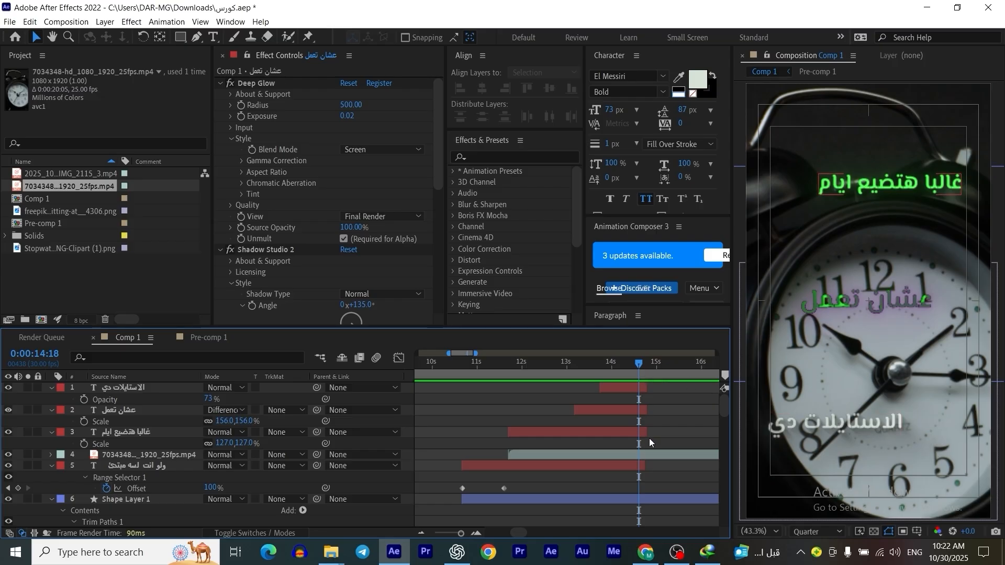
# Extend the ends of the captions "الاستايلات دي", "عشان تعمل" and "غالبا هتضيع ايام" to about the 20-second mark.
pyautogui.moveTo(646, 432); pyautogui.dragTo(600, 432)
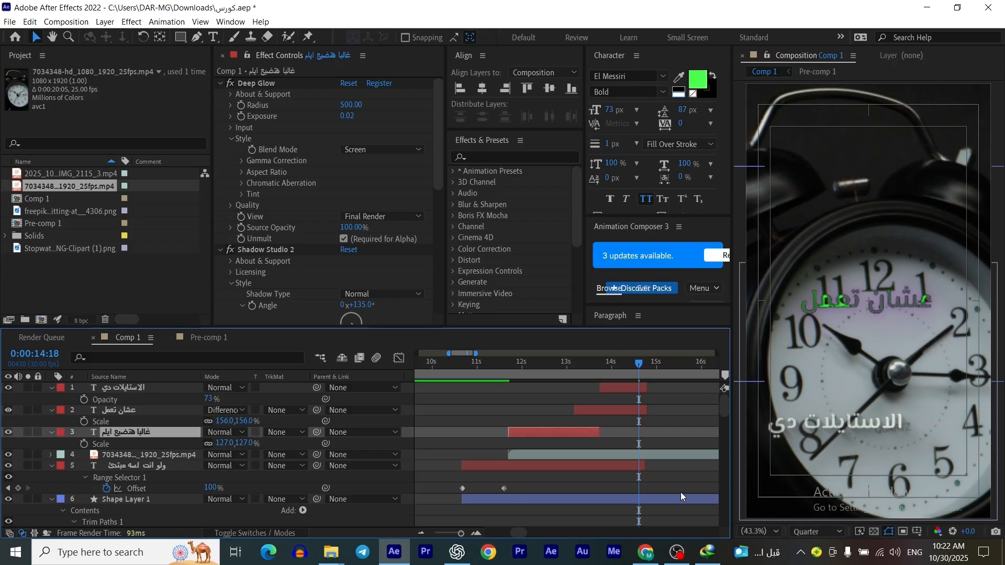
pyautogui.hotkey('ctrl', 'z')
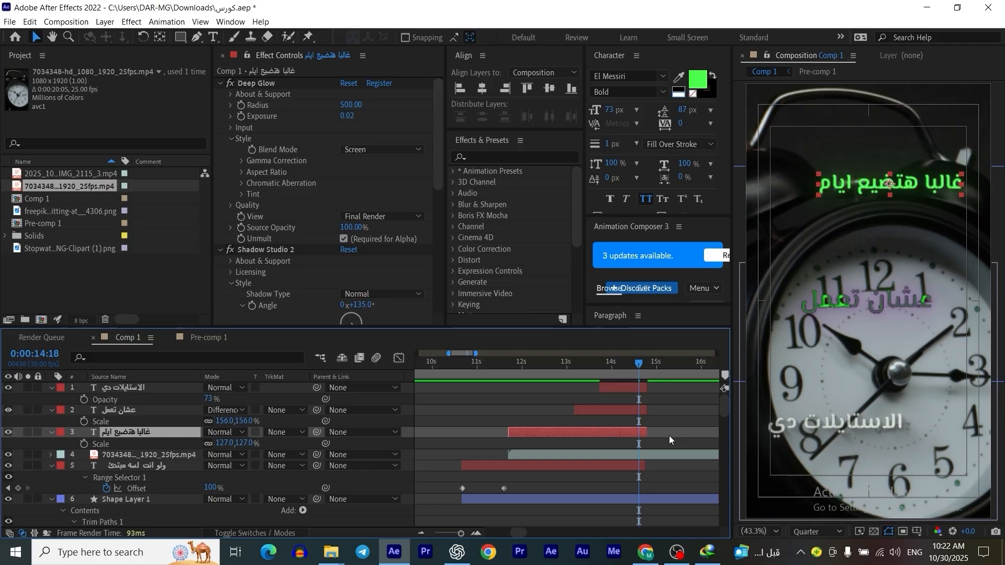
pyautogui.moveTo(642, 363); pyautogui.dragTo(679, 365)
pyautogui.moveTo(516, 532); pyautogui.dragTo(527, 532)
pyautogui.moveTo(477, 386); pyautogui.dragTo(694, 387)
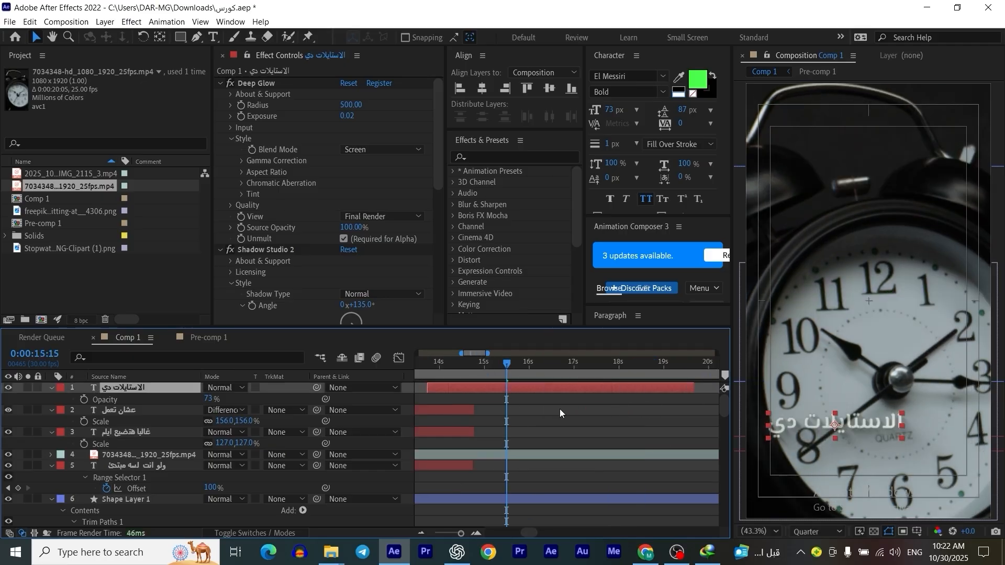
pyautogui.moveTo(473, 409); pyautogui.dragTo(706, 410)
pyautogui.moveTo(473, 430); pyautogui.dragTo(710, 431)
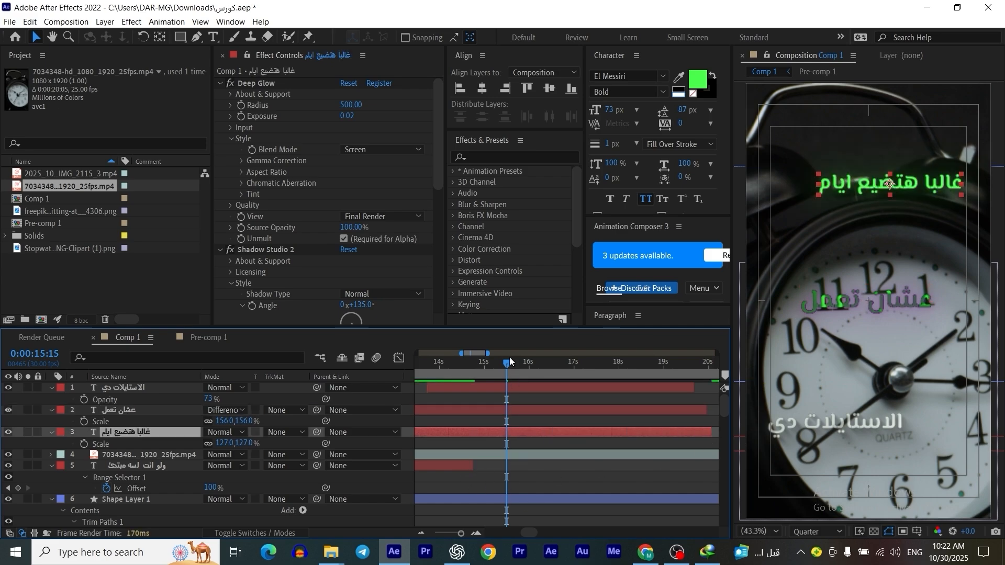
# Return to 0:00:14:11 and add an adjustment layer above the three clock captions.
pyautogui.moveTo(510, 357); pyautogui.dragTo(459, 358)
pyautogui.click(488, 424)
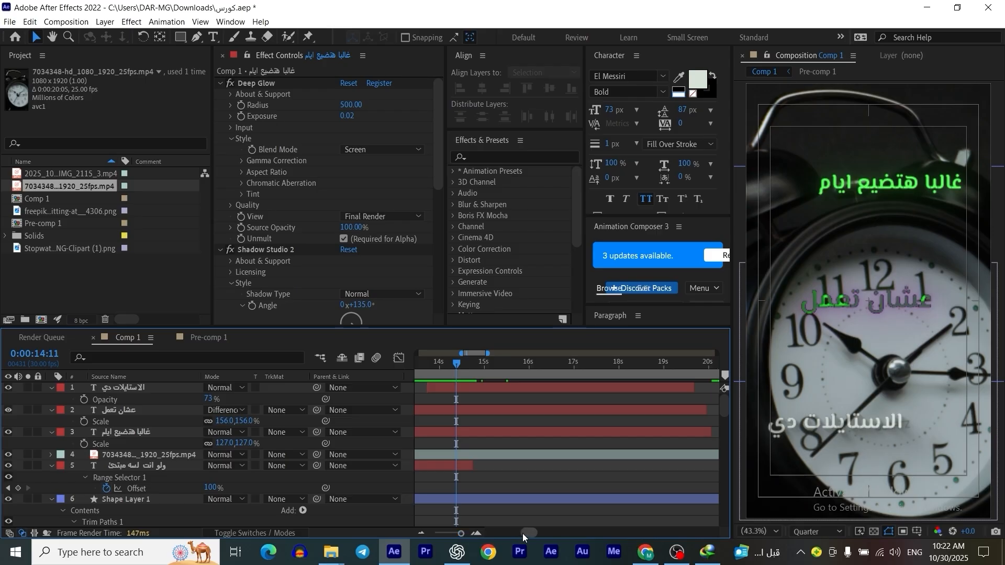
pyautogui.moveTo(522, 532)
pyautogui.mouseDown()
pyautogui.moveTo(508, 532)
pyautogui.moveTo(516, 533)
pyautogui.mouseUp()
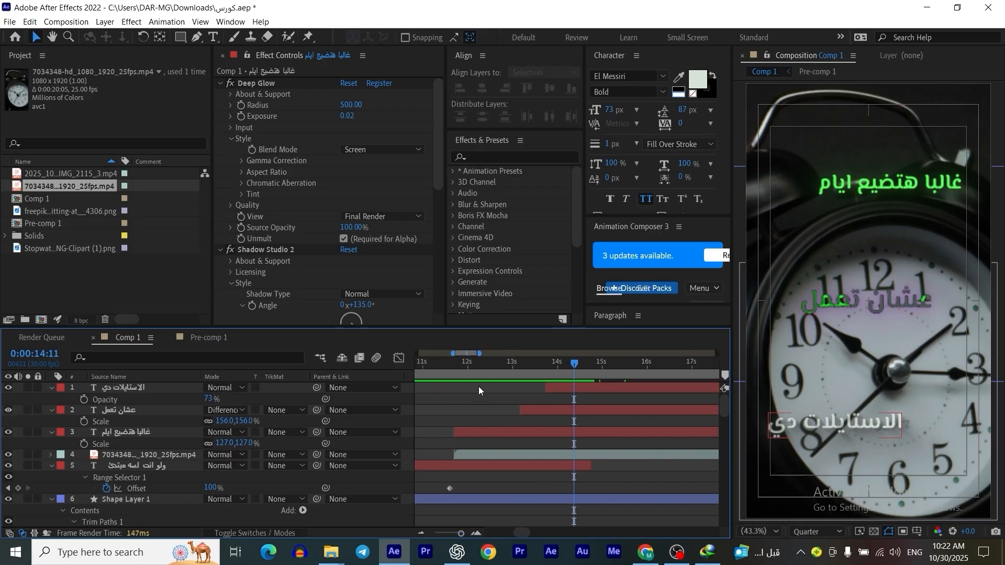
pyautogui.rightClick(411, 400)
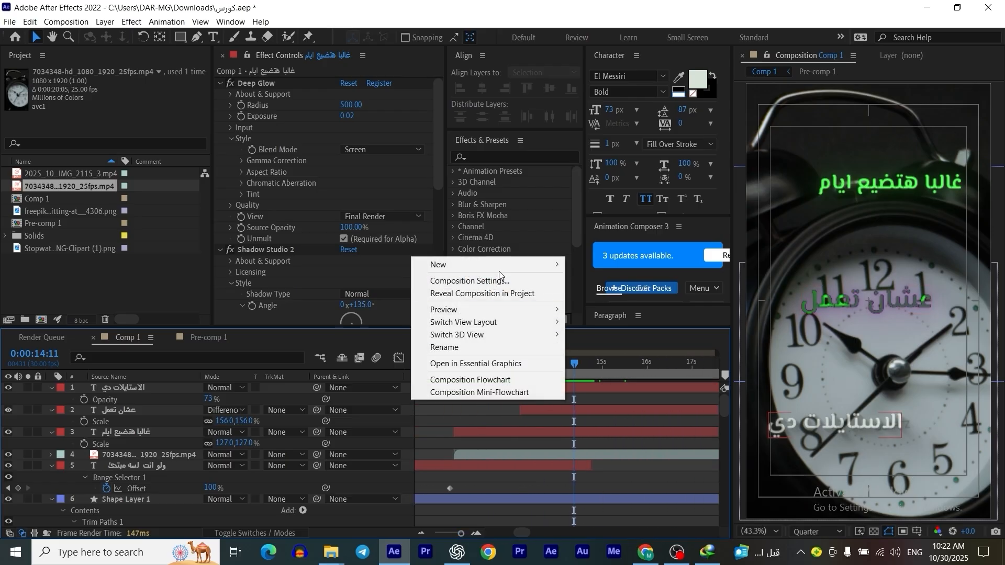
pyautogui.moveTo(520, 268)
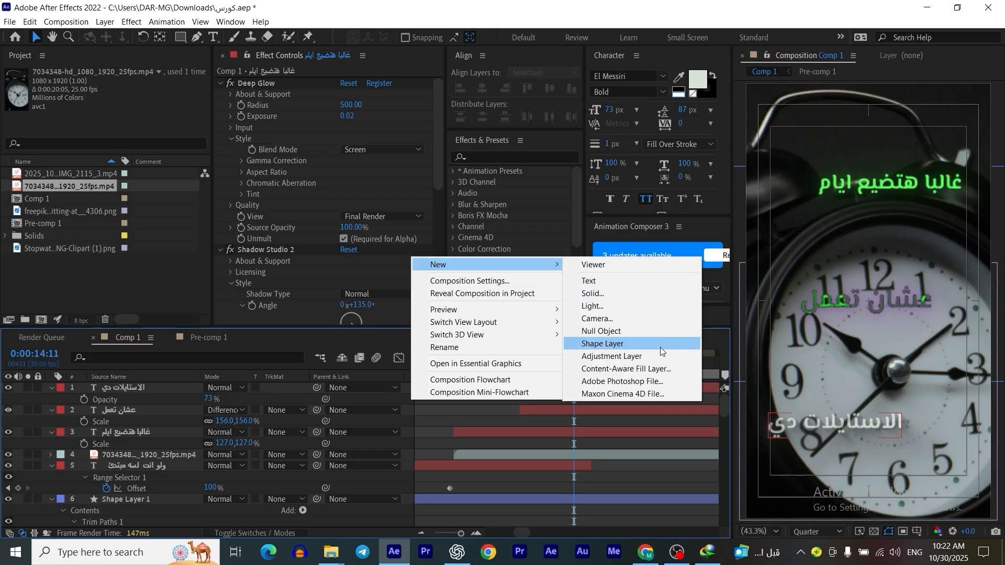
pyautogui.click(648, 358)
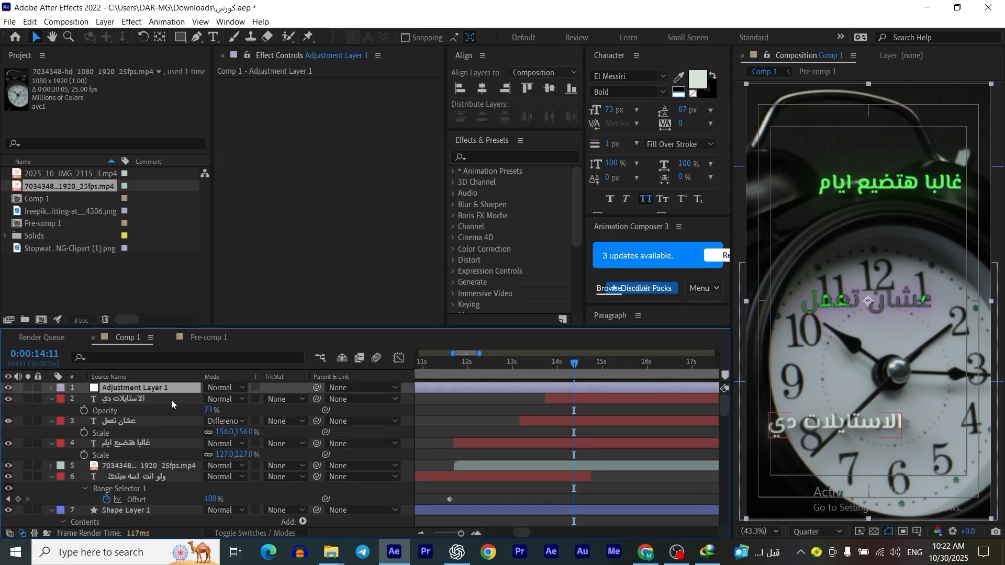
# Apply the Gaussian Blur and Exposure effects to the adjustment layer.
pyautogui.hotkey('ctrl', 'space')
pyautogui.write('ga')
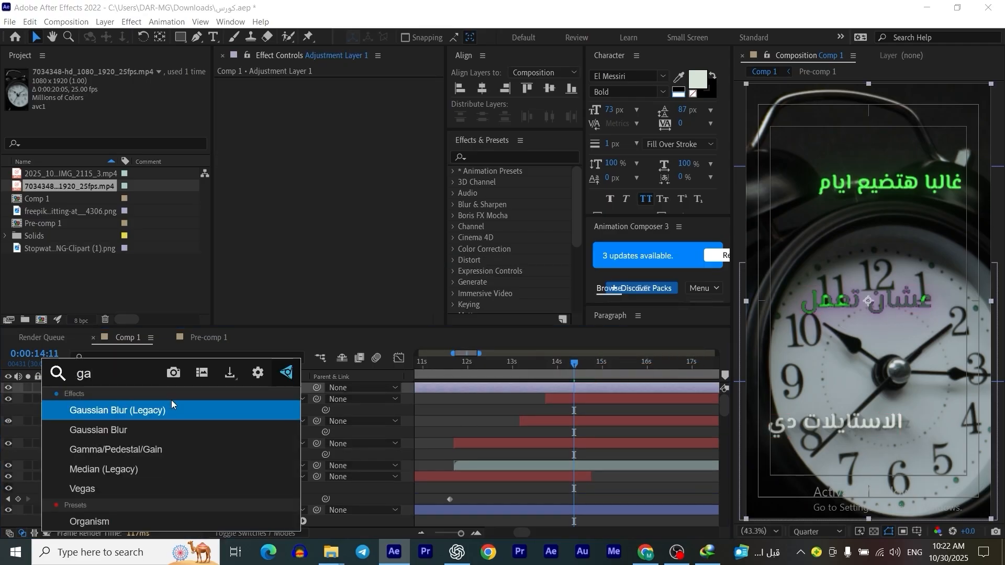
pyautogui.press('Down')
pyautogui.press('Return')
pyautogui.write('ex')
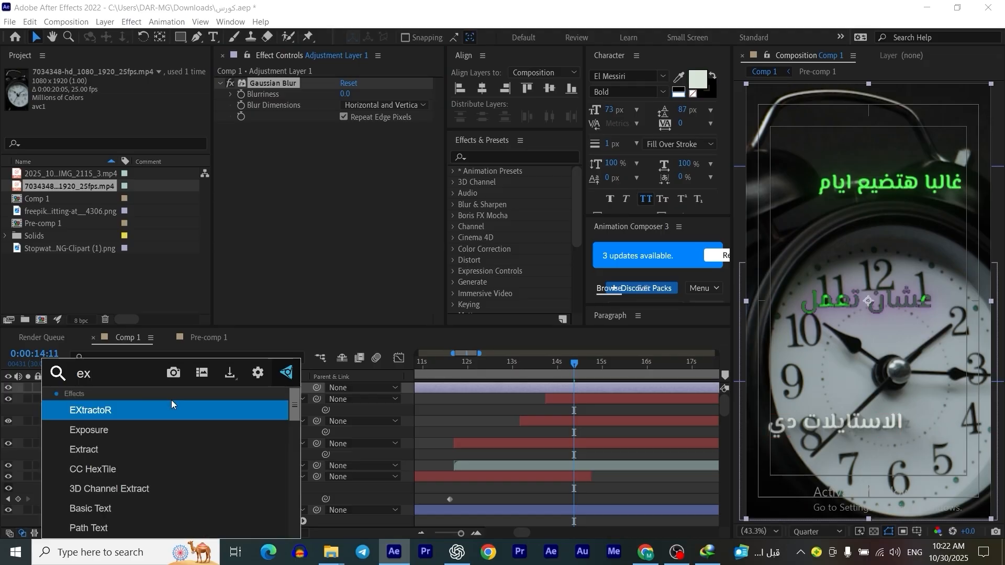
pyautogui.press('Down')
pyautogui.press('Escape')
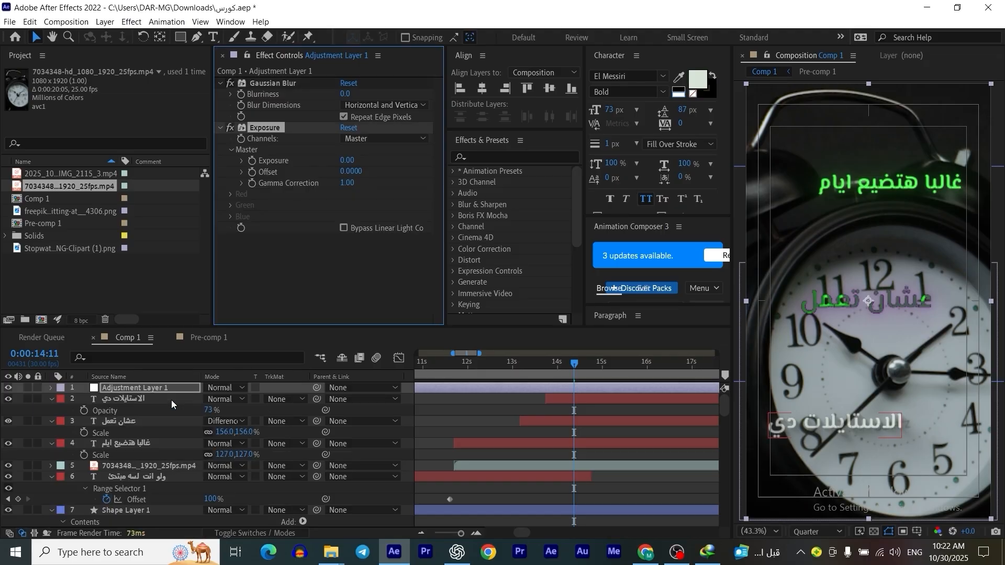
# Keyframe Blurriness and Exposure at 0 on the adjustment layer and shift both keyframes to just before 14 seconds.
pyautogui.click(243, 97)
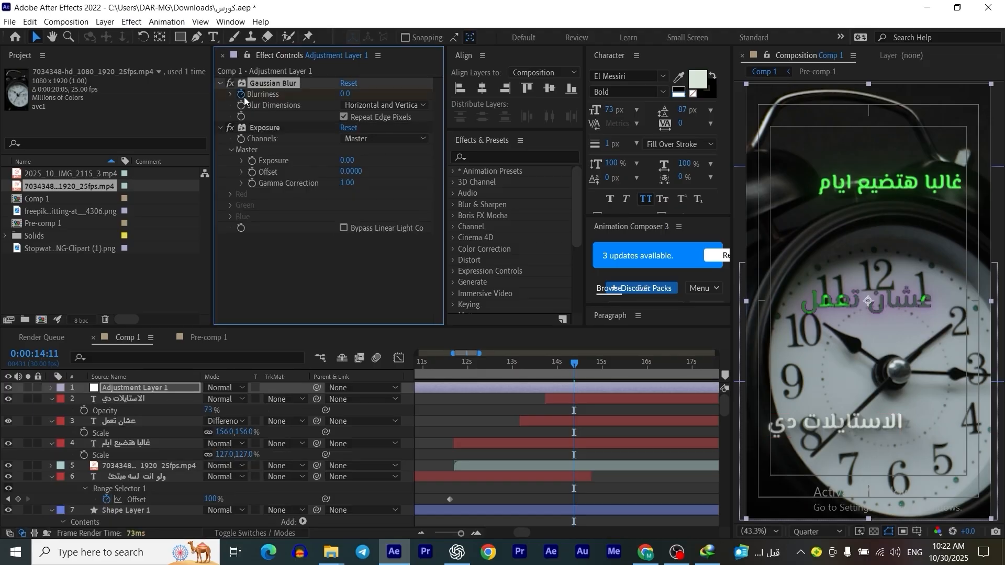
pyautogui.click(250, 159)
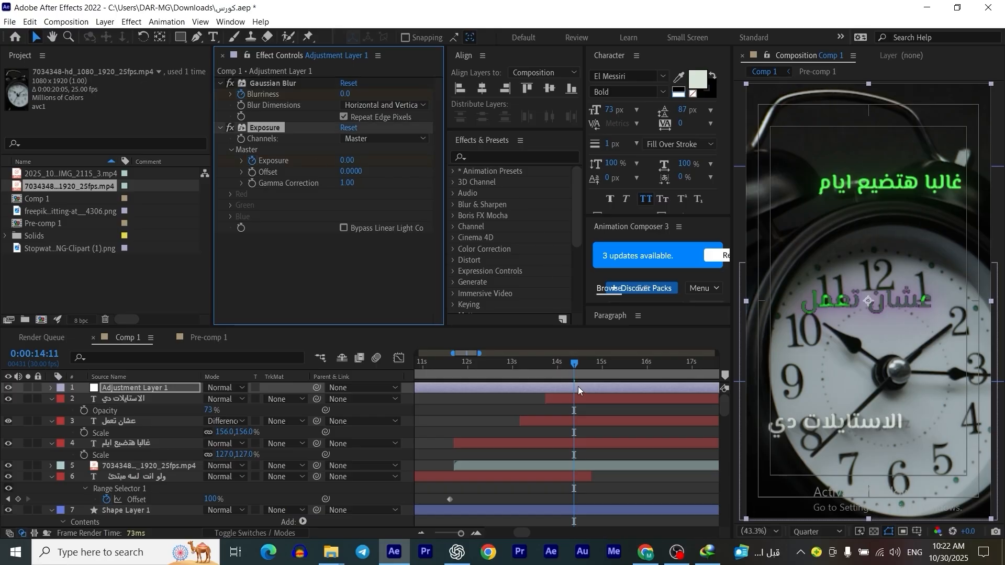
pyautogui.press('u')
pyautogui.moveTo(593, 402); pyautogui.dragTo(552, 439)
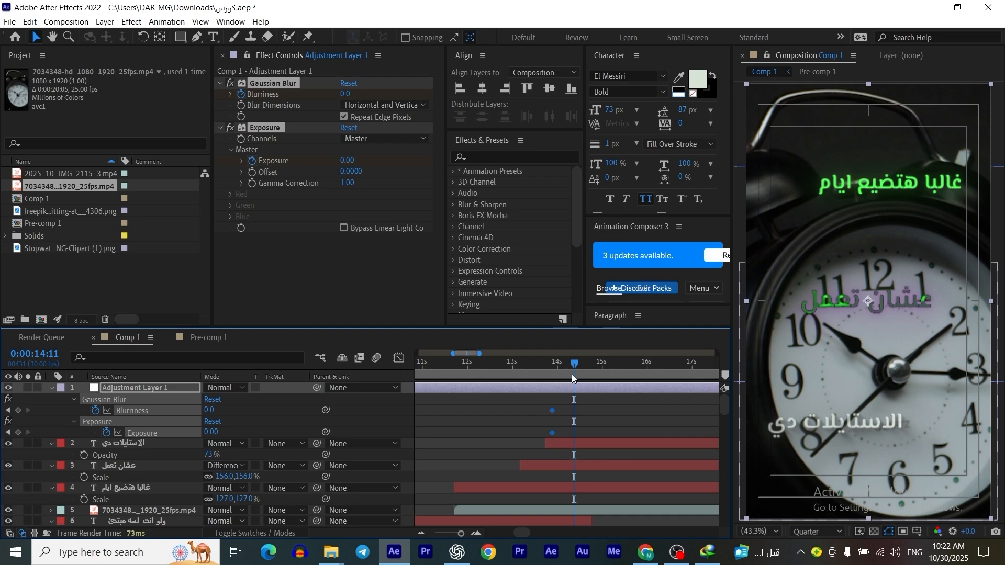
# At 0:00:14:14, keyframe the adjustment layer's Blurriness at 29.6 and its Exposure at -0.55.
pyautogui.moveTo(571, 374); pyautogui.dragTo(578, 374)
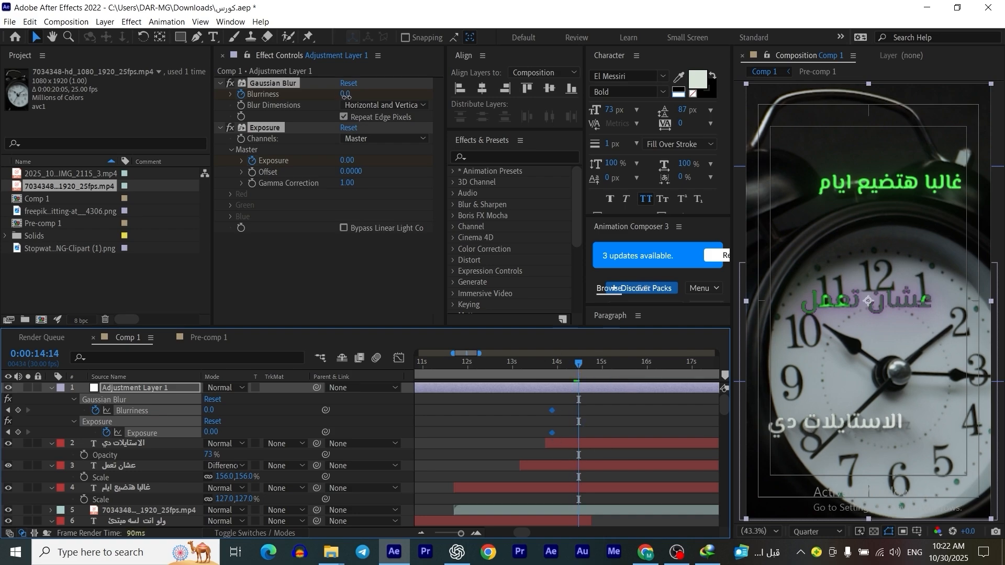
pyautogui.moveTo(345, 100); pyautogui.dragTo(536, 96)
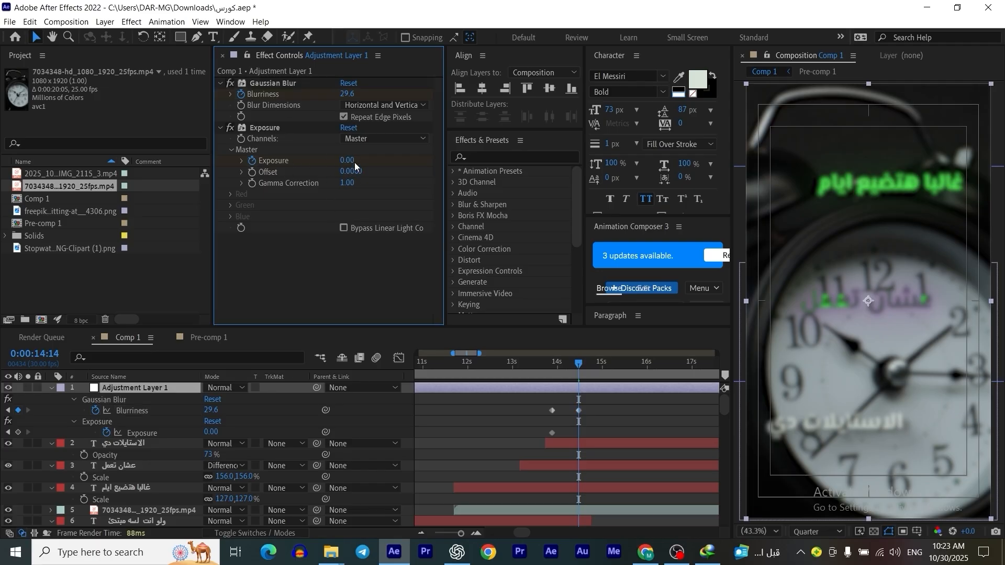
pyautogui.moveTo(353, 162); pyautogui.dragTo(308, 157)
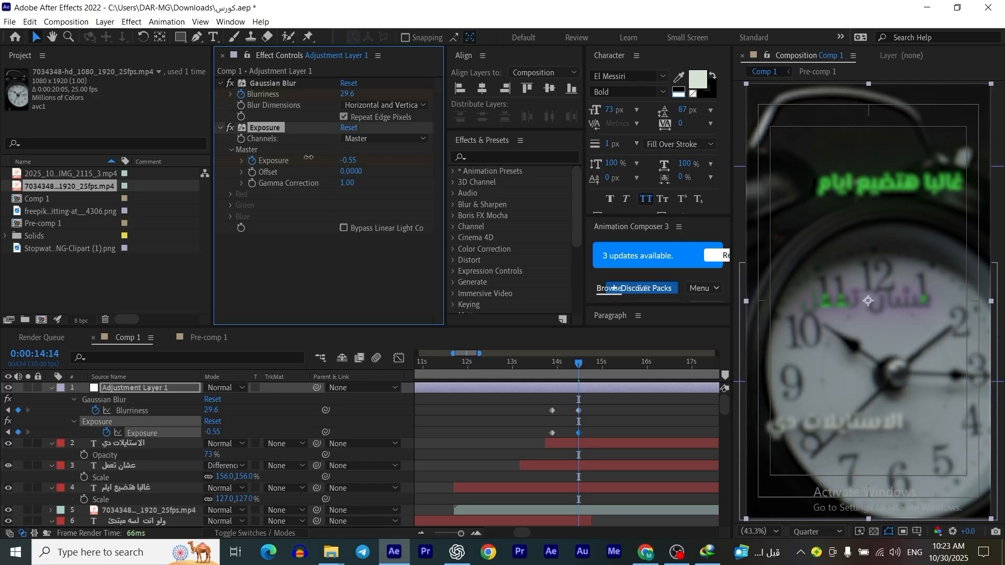
pyautogui.click(602, 411)
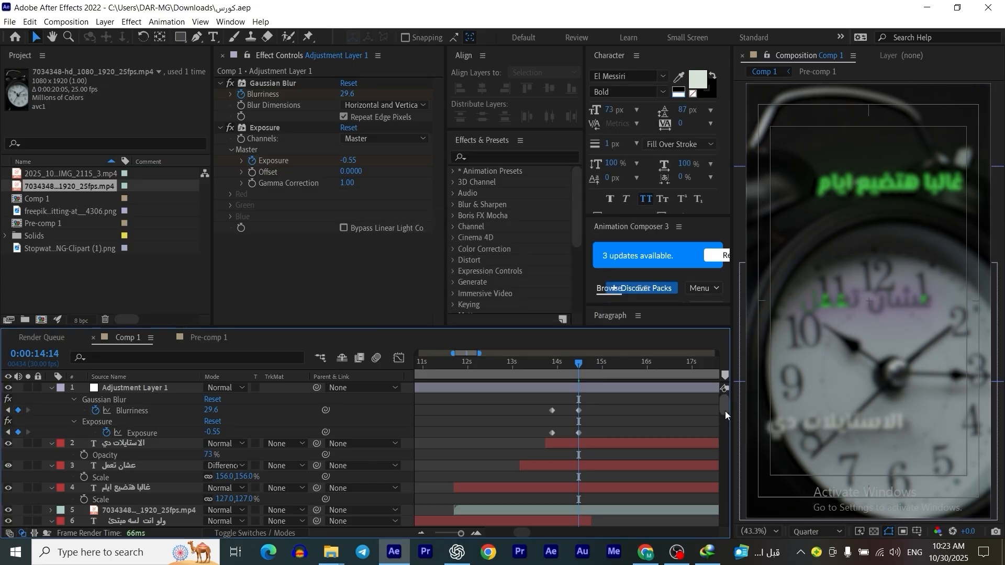
# Move the caption layer "وفي الاخر مش هتعرف توصل لنفس النتيجة اللي انت بتشوفها" to the top of the stack, above the adjustment layer.
pyautogui.moveTo(724, 410); pyautogui.dragTo(714, 514)
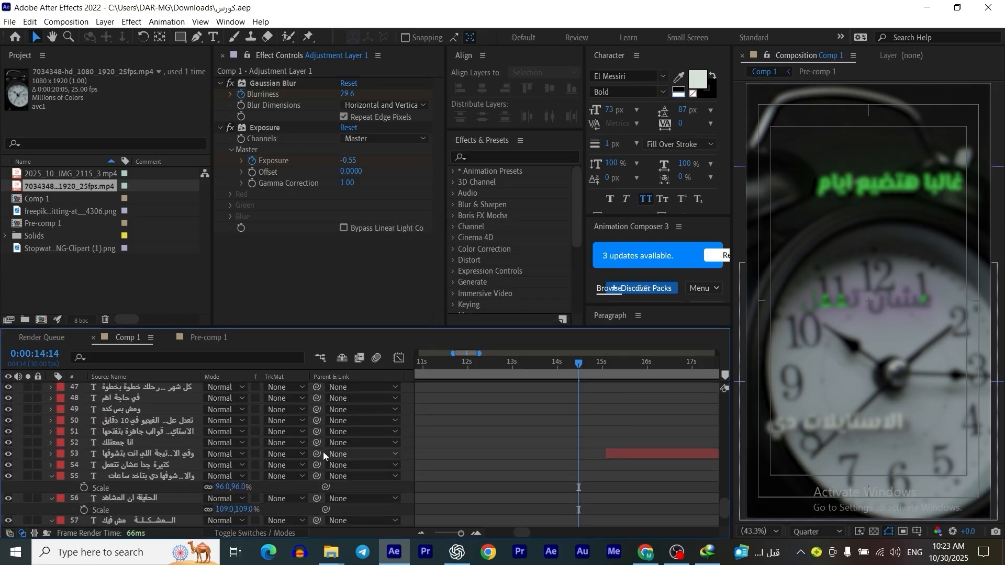
pyautogui.click(175, 454)
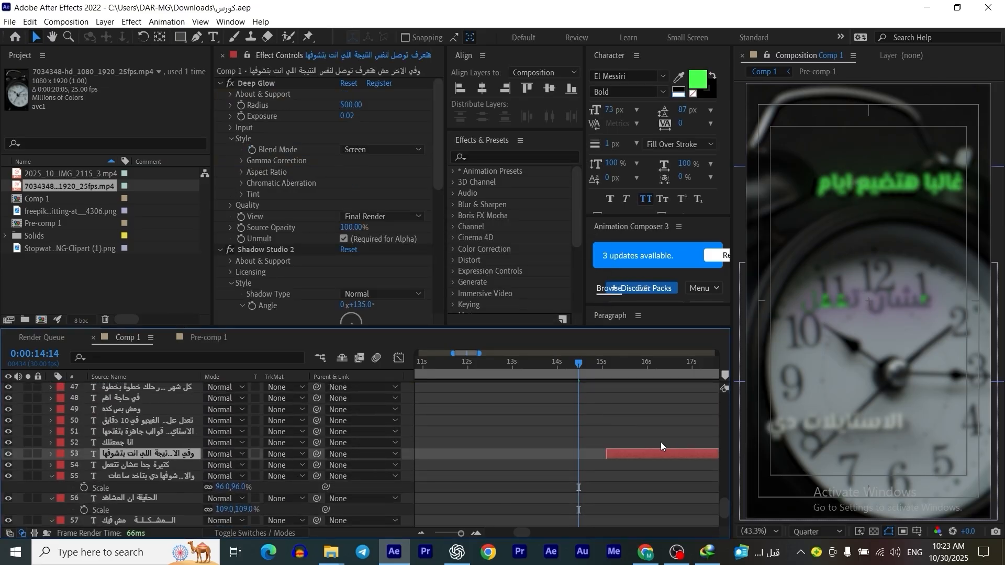
pyautogui.hotkey('ctrl', ']')
pyautogui.hotkey('ctrl', ']')
pyautogui.hotkey('ctrl', ']')
pyautogui.hotkey('ctrl', ']')
pyautogui.hotkey('ctrl', ']')
pyautogui.hotkey('ctrl', ']')
pyautogui.hotkey('ctrl', ']')
pyautogui.hotkey('ctrl', ']')
pyautogui.hotkey('ctrl', ']')
pyautogui.hotkey('ctrl', ']')
pyautogui.hotkey('ctrl', ']')
pyautogui.hotkey('ctrl', ']')
pyautogui.hotkey('ctrl', ']')
pyautogui.hotkey('ctrl', ']')
pyautogui.hotkey('ctrl', ']')
pyautogui.hotkey('ctrl', ']')
pyautogui.hotkey('ctrl', ']')
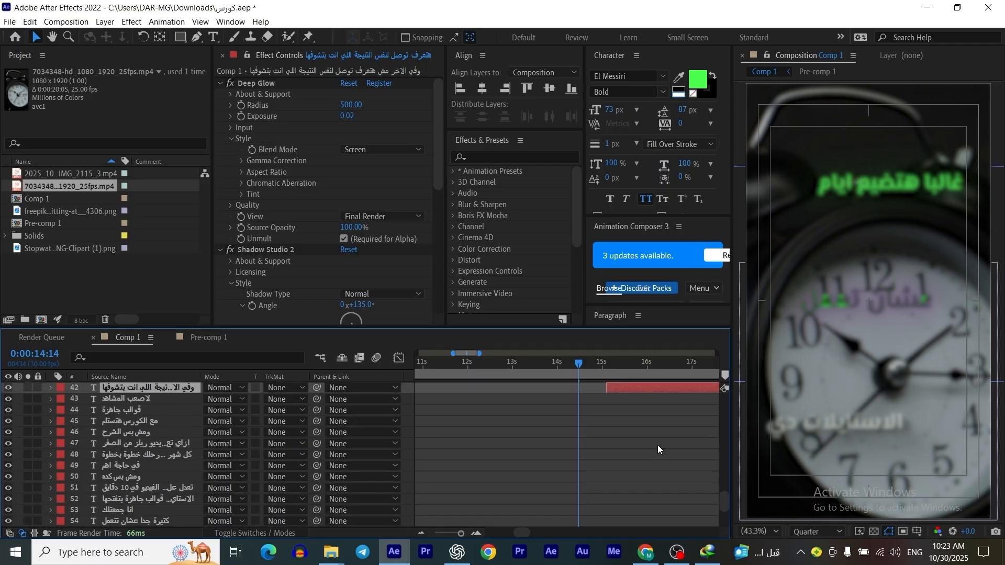
pyautogui.hotkey('ctrl', ']')
pyautogui.hotkey('ctrl', ']')
pyautogui.hotkey('ctrl', ']')
pyautogui.hotkey('ctrl', ']')
pyautogui.hotkey('ctrl', ']')
pyautogui.hotkey('ctrl', ']')
pyautogui.hotkey('ctrl', ']')
pyautogui.hotkey('ctrl', ']')
pyautogui.hotkey('ctrl', ']')
pyautogui.hotkey('ctrl', ']')
pyautogui.hotkey('ctrl', ']')
pyautogui.hotkey('ctrl', ']')
pyautogui.hotkey('ctrl', ']')
pyautogui.hotkey('ctrl', ']')
pyautogui.hotkey('ctrl', ']')
pyautogui.hotkey('ctrl', ']')
pyautogui.hotkey('ctrl', ']')
pyautogui.hotkey('ctrl', ']')
pyautogui.hotkey('ctrl', ']')
pyautogui.hotkey('ctrl', ']')
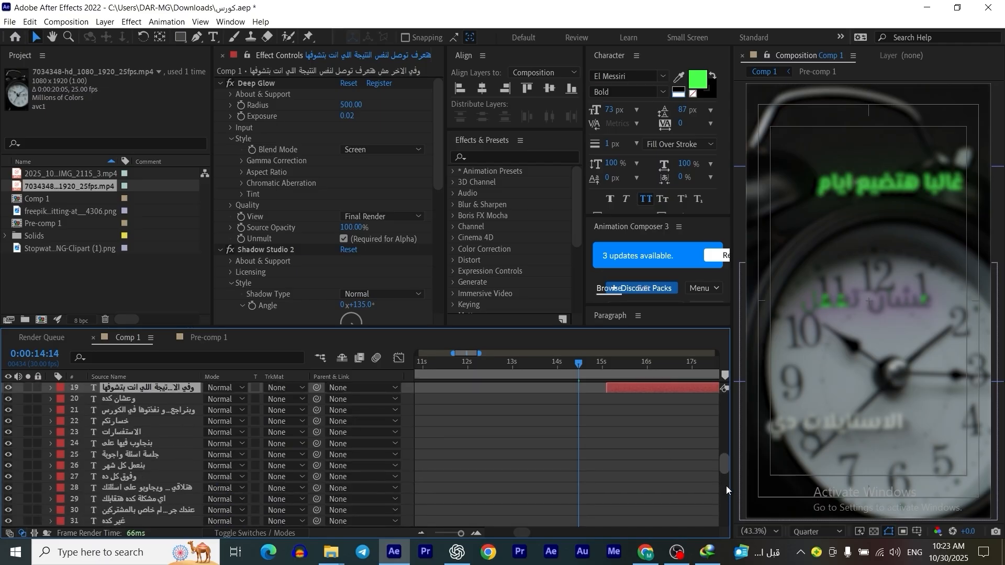
pyautogui.hotkey('ctrl', ']')
pyautogui.hotkey('ctrl', ']')
pyautogui.hotkey('ctrl', ']')
pyautogui.hotkey('ctrl', ']')
pyautogui.hotkey('ctrl', ']')
pyautogui.hotkey('ctrl', ']')
pyautogui.hotkey('ctrl', ']')
pyautogui.hotkey('ctrl', ']')
pyautogui.hotkey('ctrl', ']')
pyautogui.hotkey('ctrl', ']')
pyautogui.hotkey('ctrl', ']')
pyautogui.hotkey('ctrl', ']')
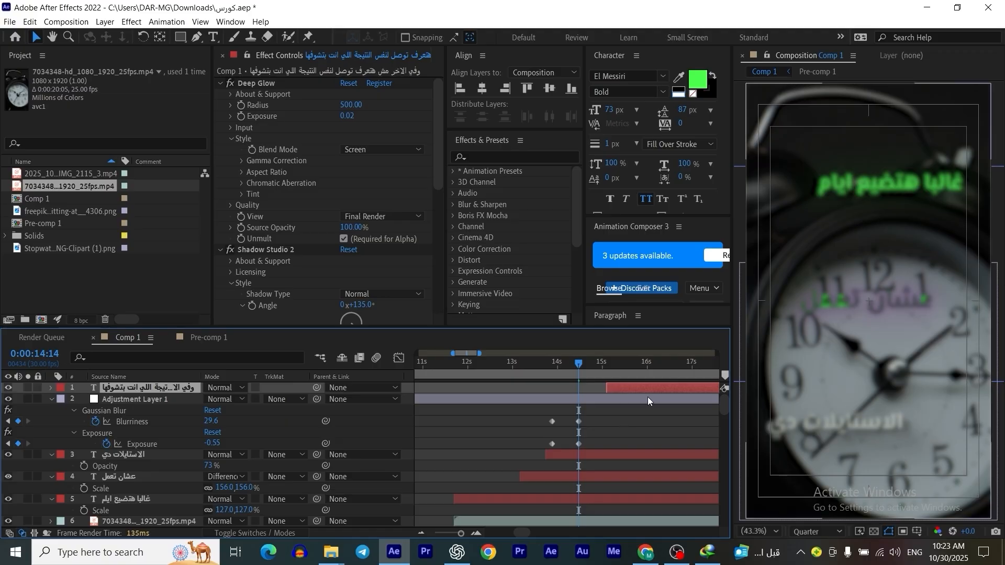
pyautogui.hscroll(1, 523, 532)
pyautogui.hscroll(1, 524, 532)
pyautogui.click(580, 400)
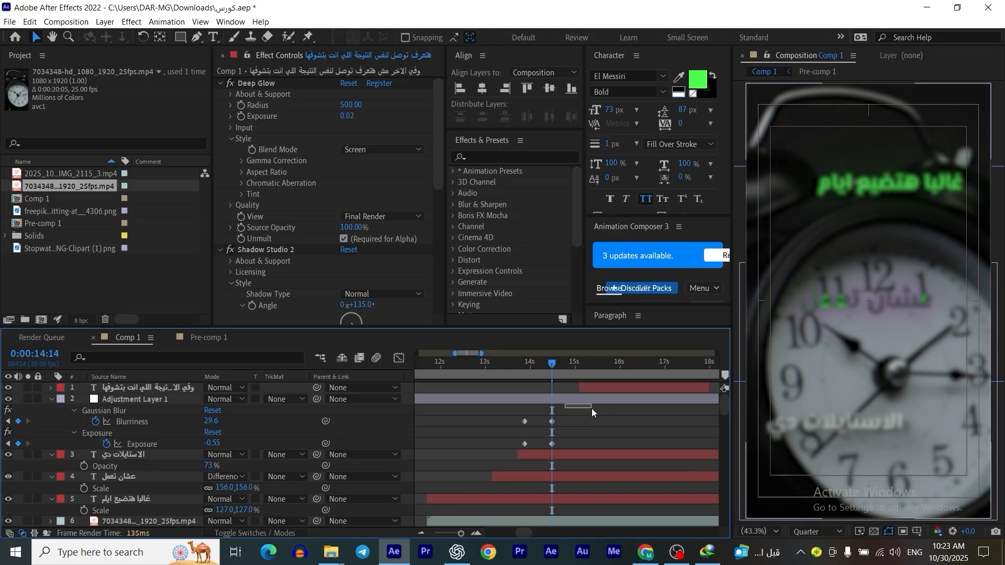
# Shift the adjustment layer's Blurriness and Exposure keyframes to run from about 0:00:14:25 to 0:00:15:13.
pyautogui.moveTo(542, 398); pyautogui.dragTo(585, 397)
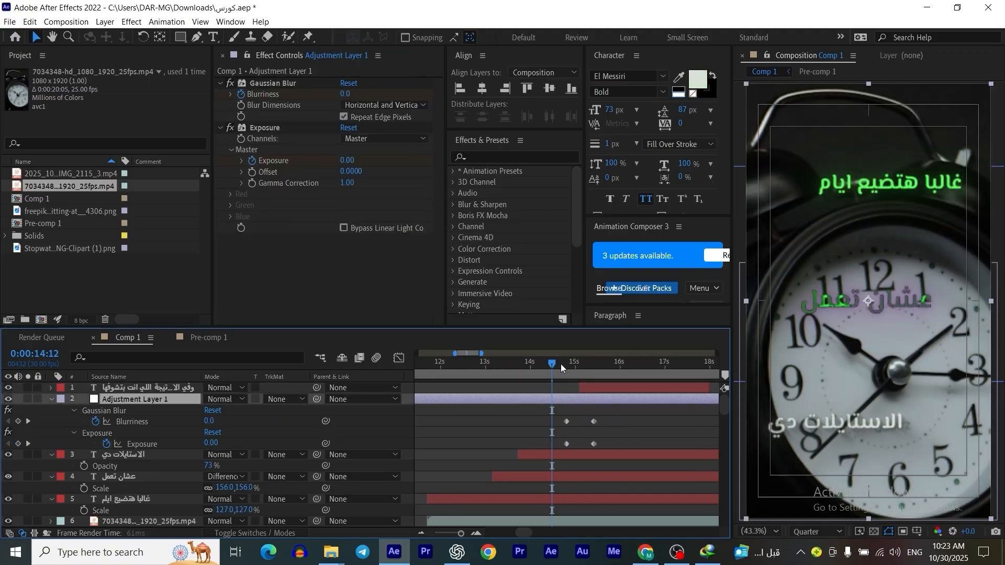
pyautogui.moveTo(560, 363); pyautogui.dragTo(596, 363)
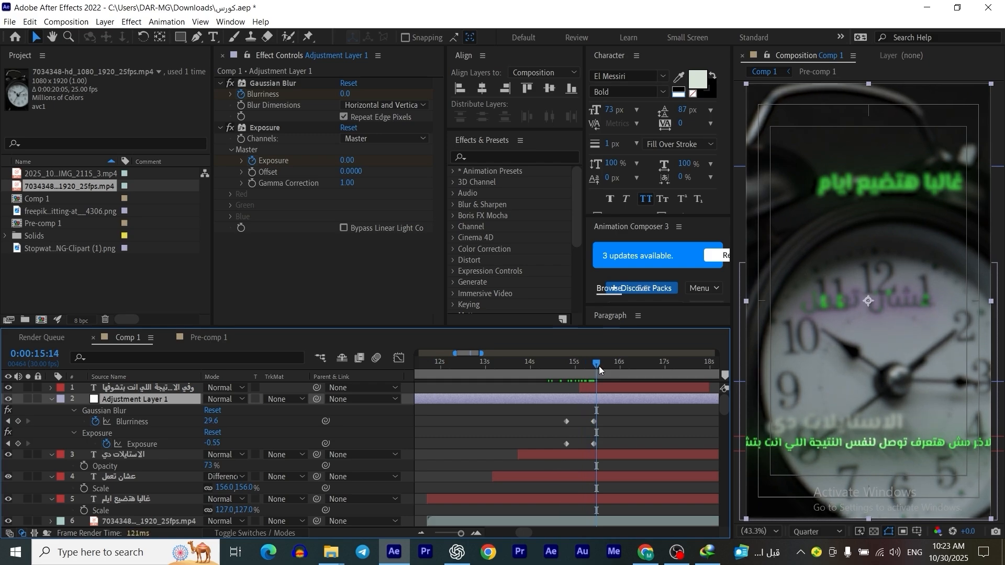
# Move the top caption up to the middle of the frame, break it into two lines after "توصل", and centre it horizontally.
pyautogui.click(162, 388)
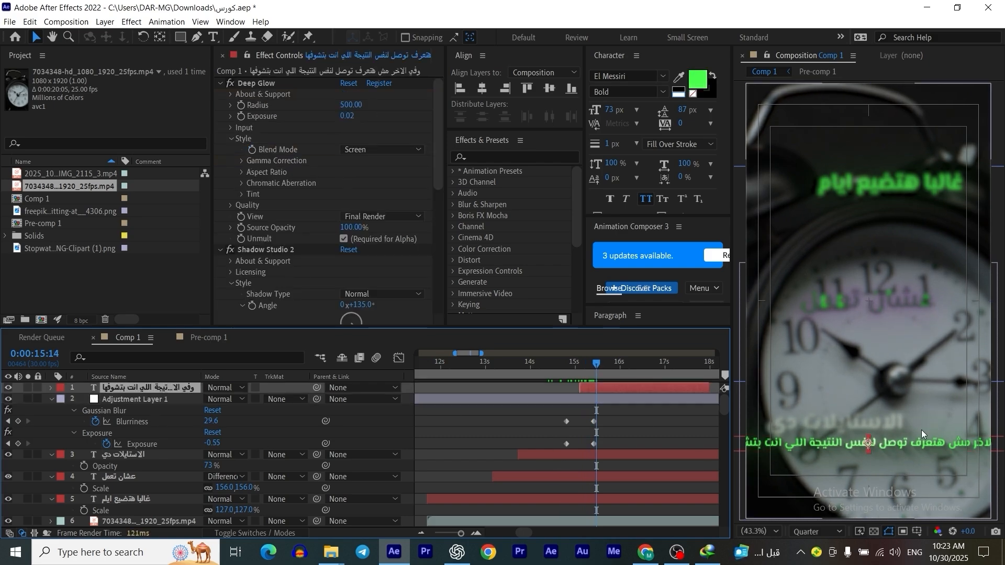
pyautogui.click(945, 445)
pyautogui.moveTo(944, 416); pyautogui.dragTo(944, 290)
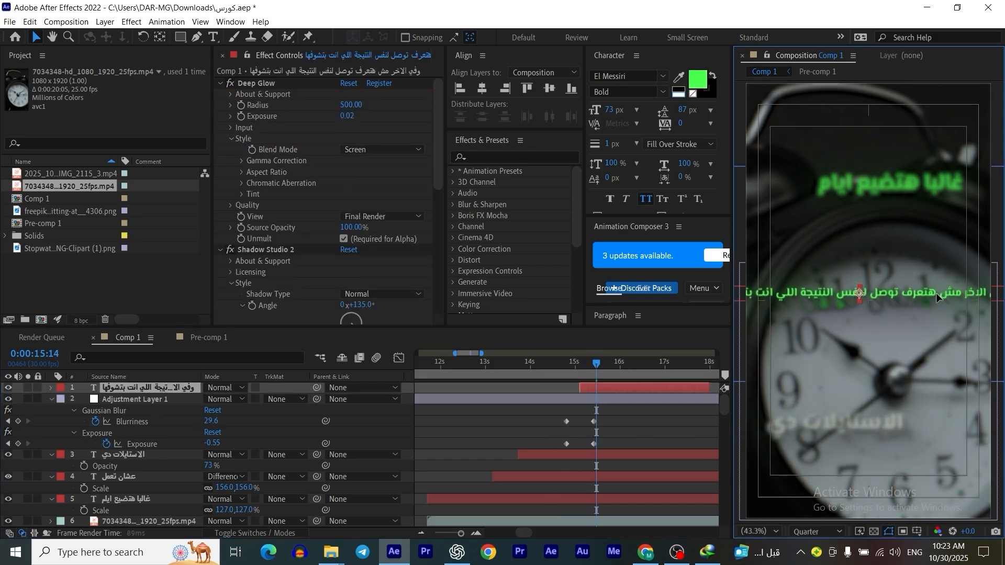
pyautogui.doubleClick(871, 291)
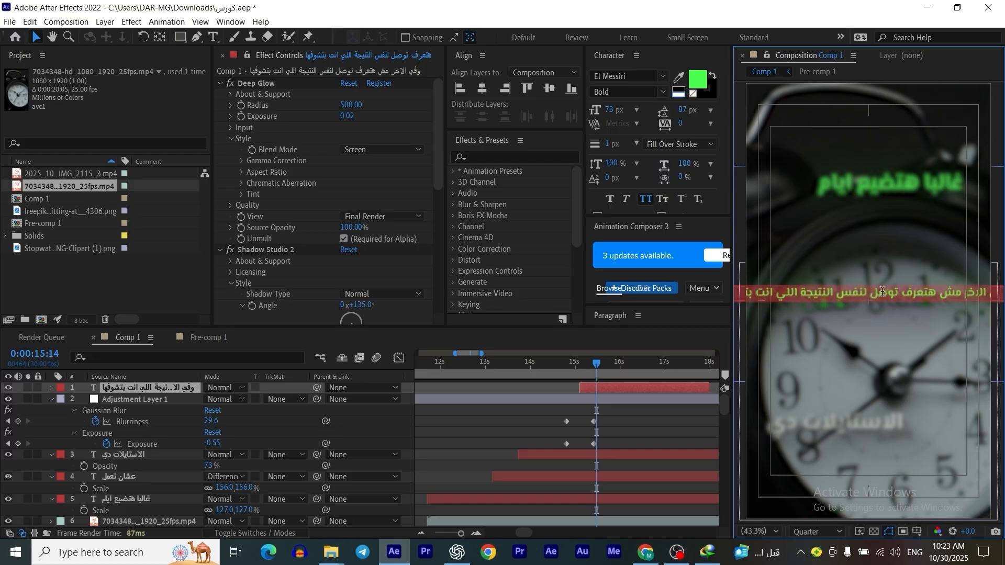
pyautogui.click(866, 296)
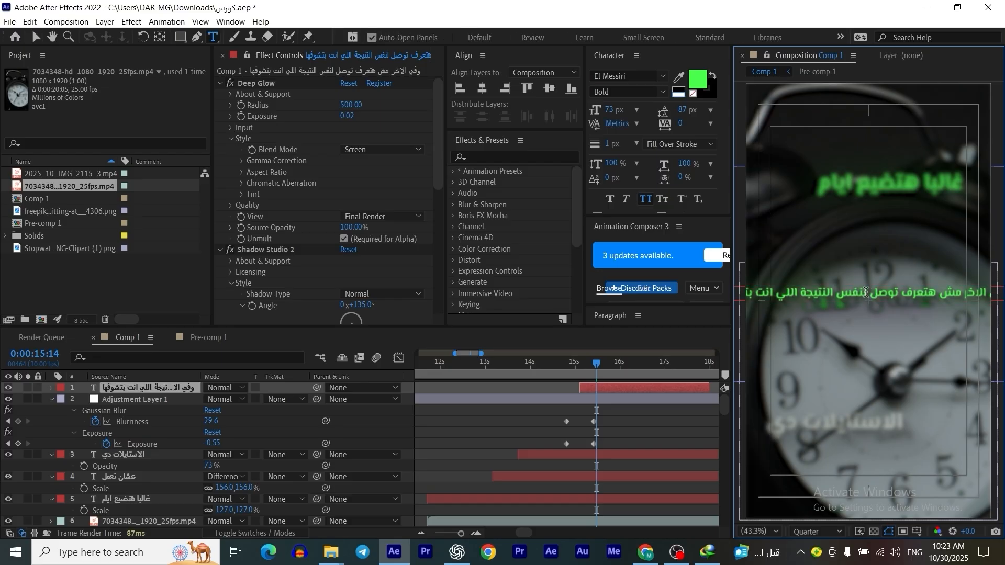
pyautogui.press('Return')
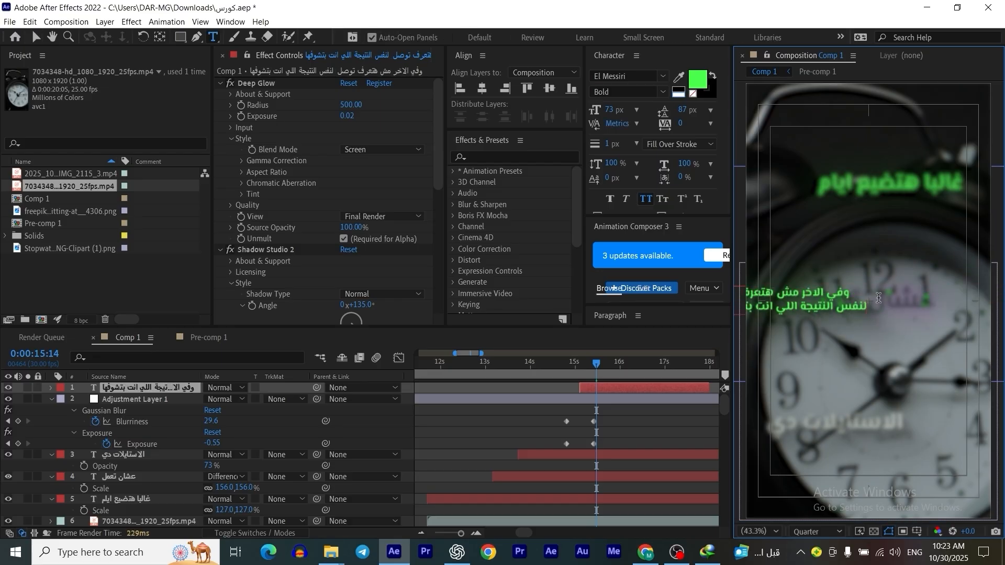
pyautogui.click(848, 288)
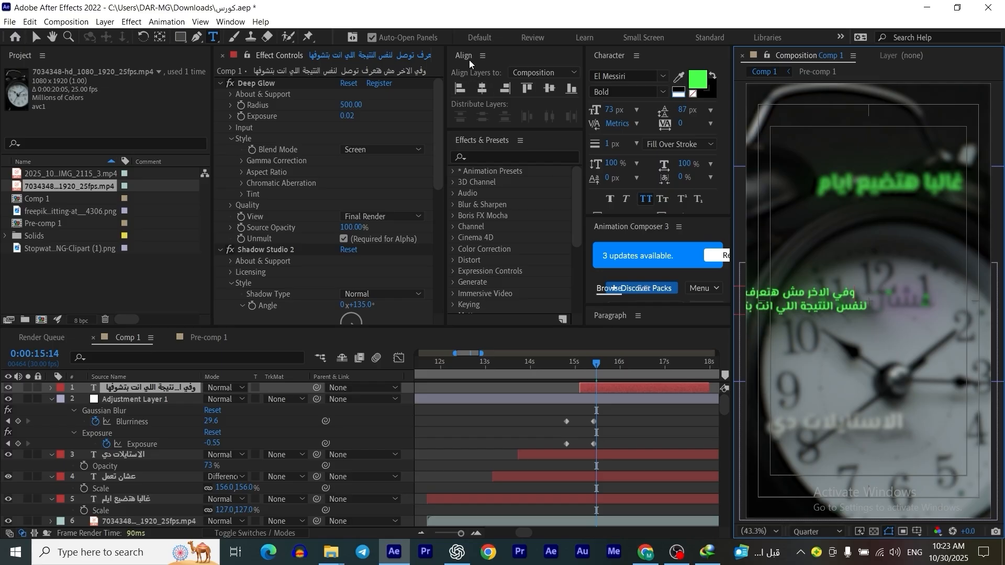
pyautogui.click(480, 89)
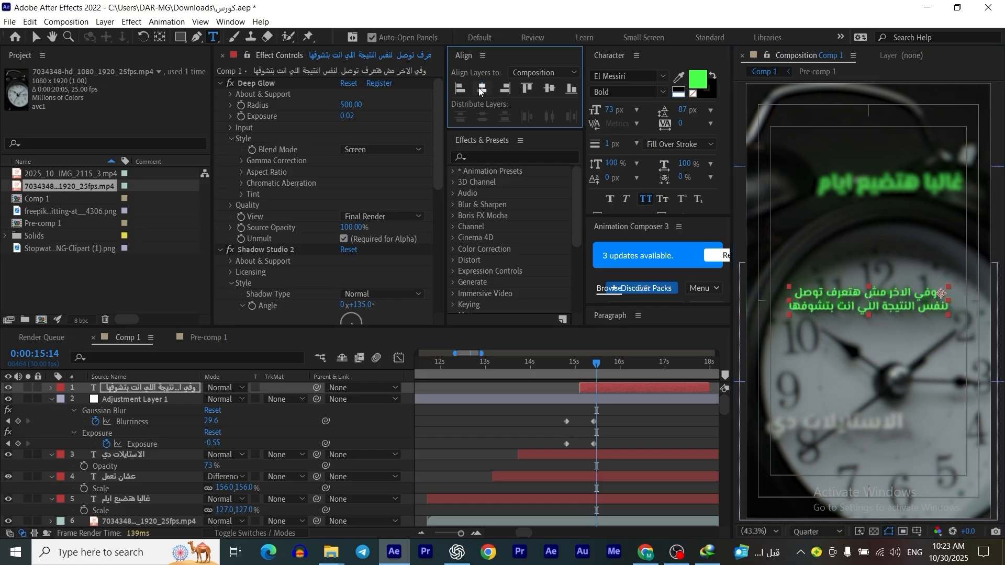
# Scale the two-line caption to 86% and centre it horizontally in the composition.
pyautogui.press('s')
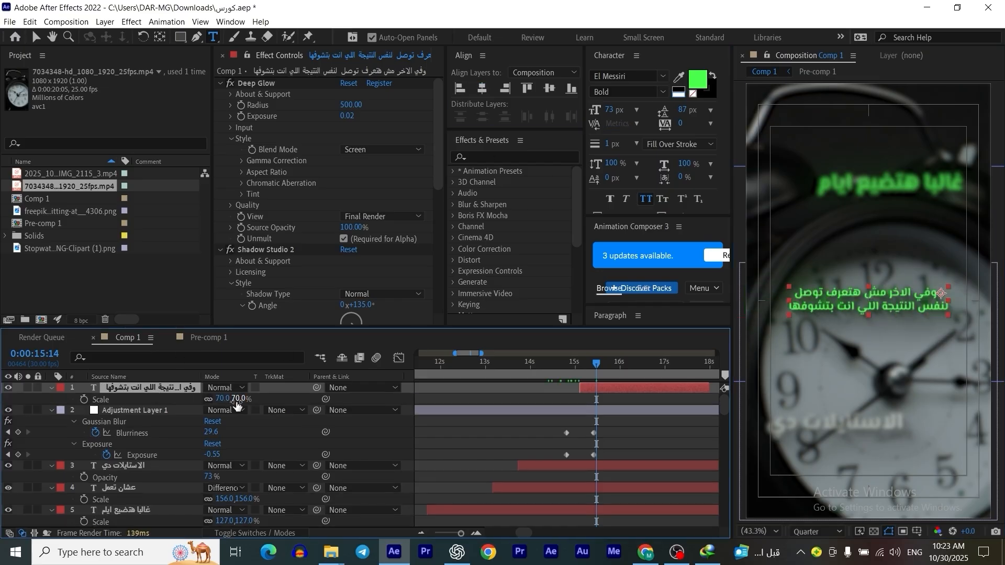
pyautogui.moveTo(245, 398); pyautogui.dragTo(253, 399)
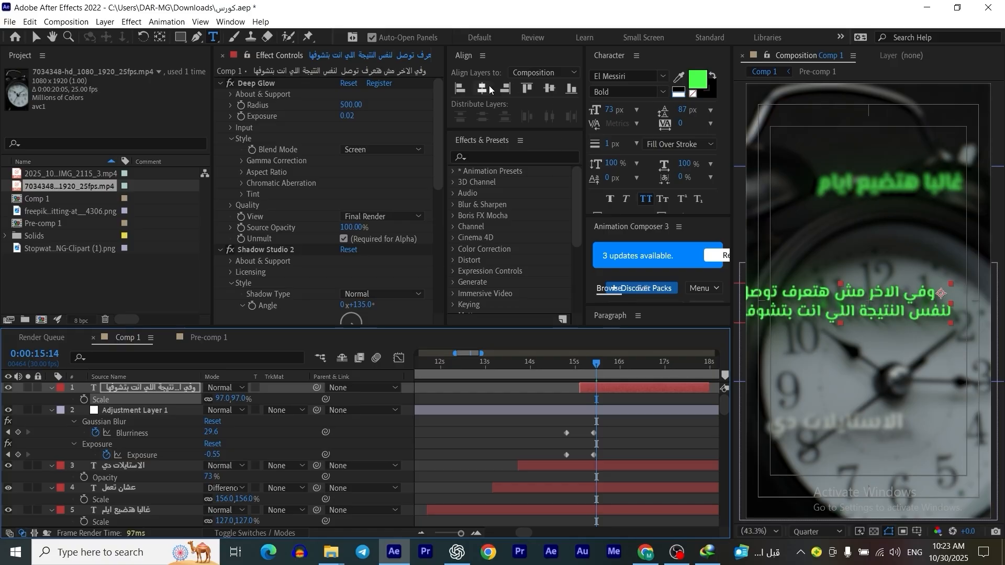
pyautogui.click(482, 89)
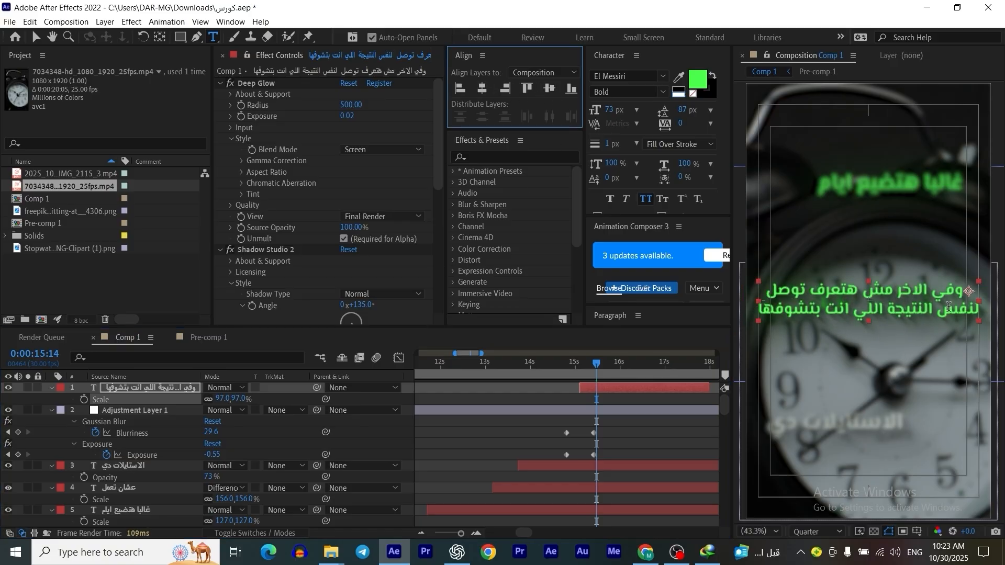
pyautogui.click(198, 398)
pyautogui.press('s')
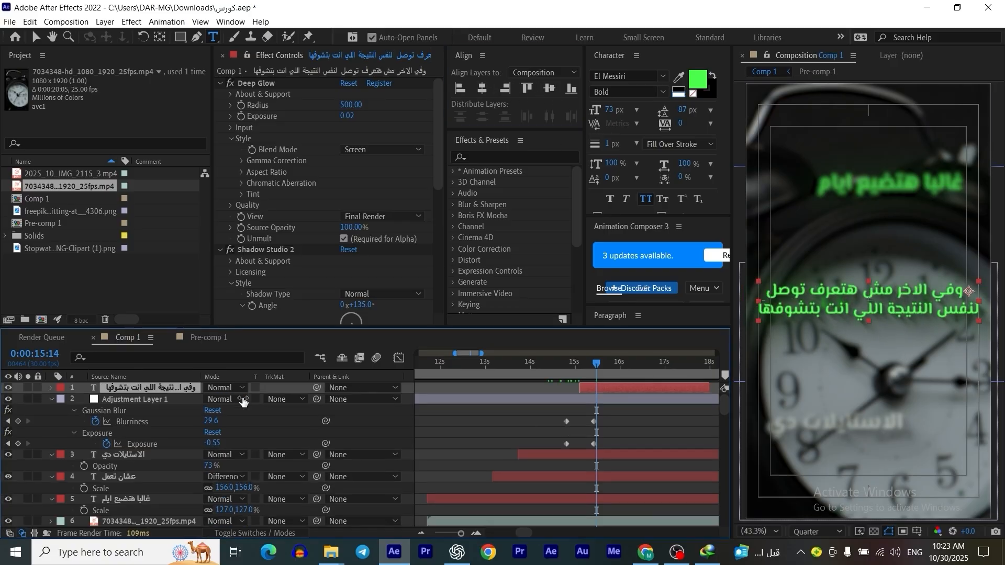
pyautogui.press('s')
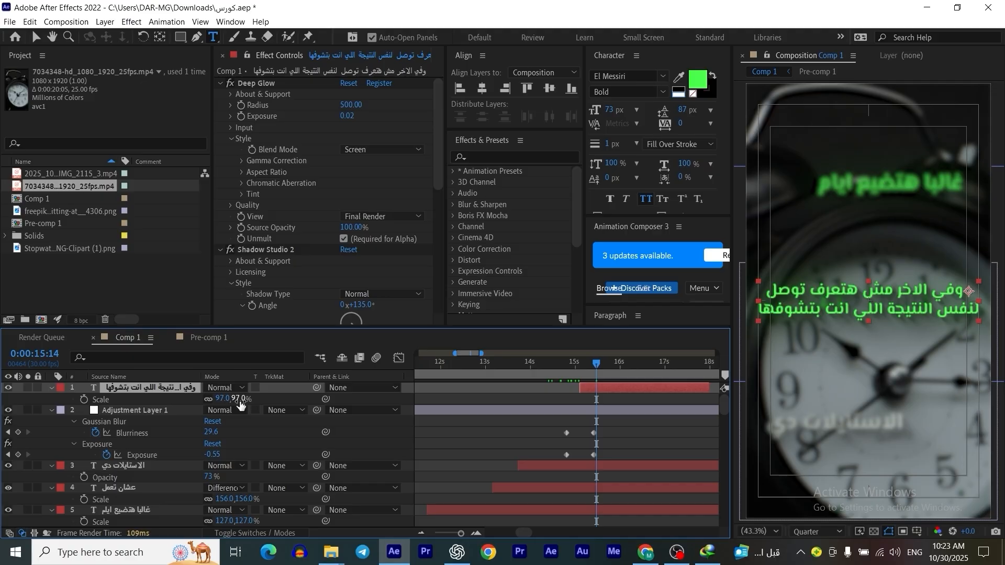
pyautogui.moveTo(239, 399); pyautogui.dragTo(232, 400)
pyautogui.click(482, 89)
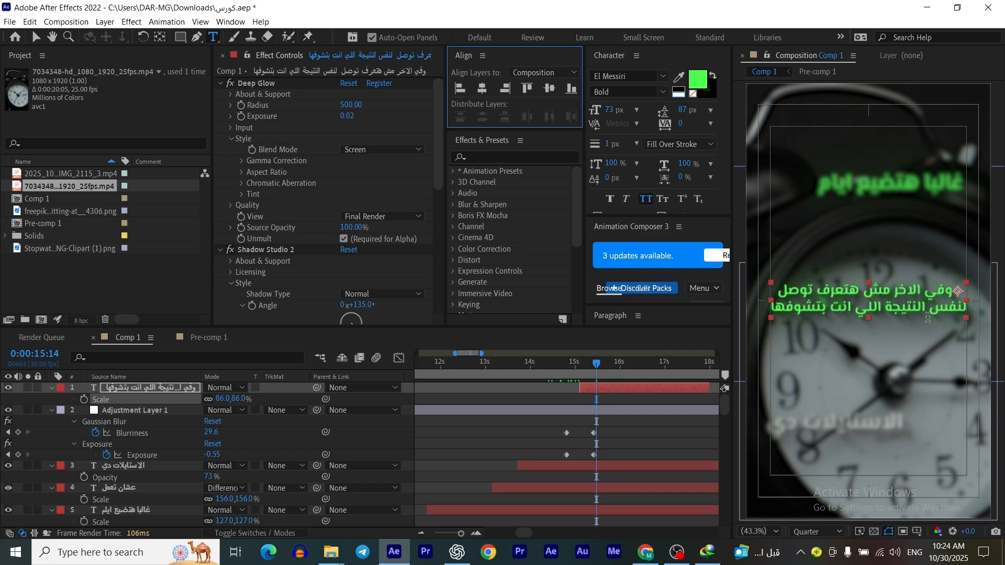
# Recolour the caption word "بتشوفها" to light grey DFE1DF and set its font size to 81 px.
pyautogui.click(809, 303)
pyautogui.doubleClick(810, 304)
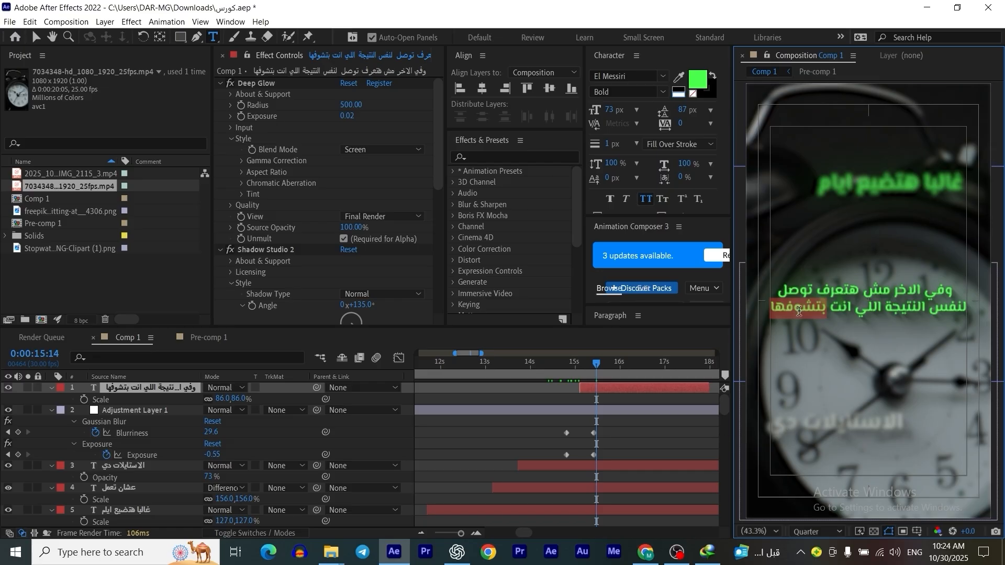
pyautogui.click(697, 80)
pyautogui.moveTo(239, 164); pyautogui.dragTo(183, 132)
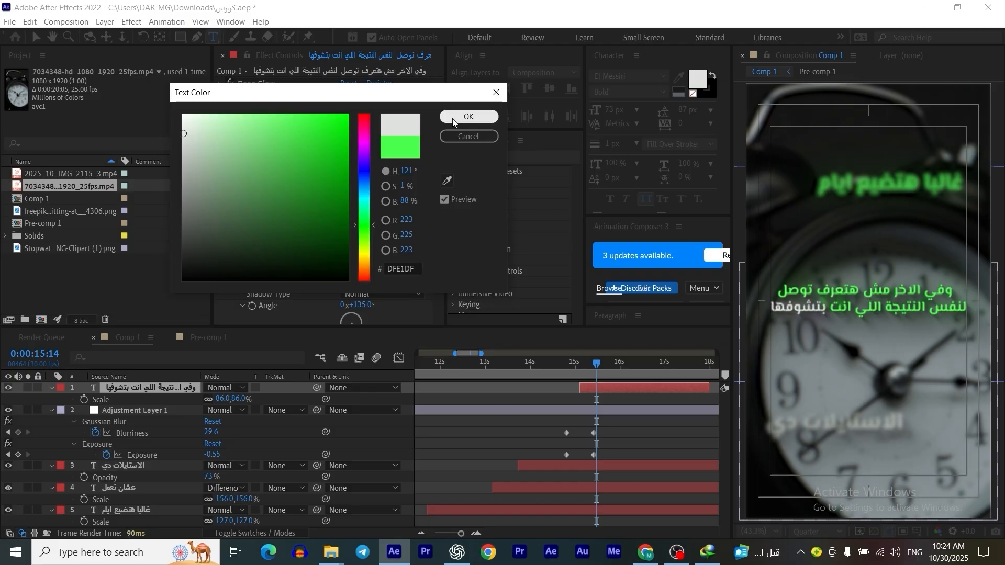
pyautogui.click(468, 116)
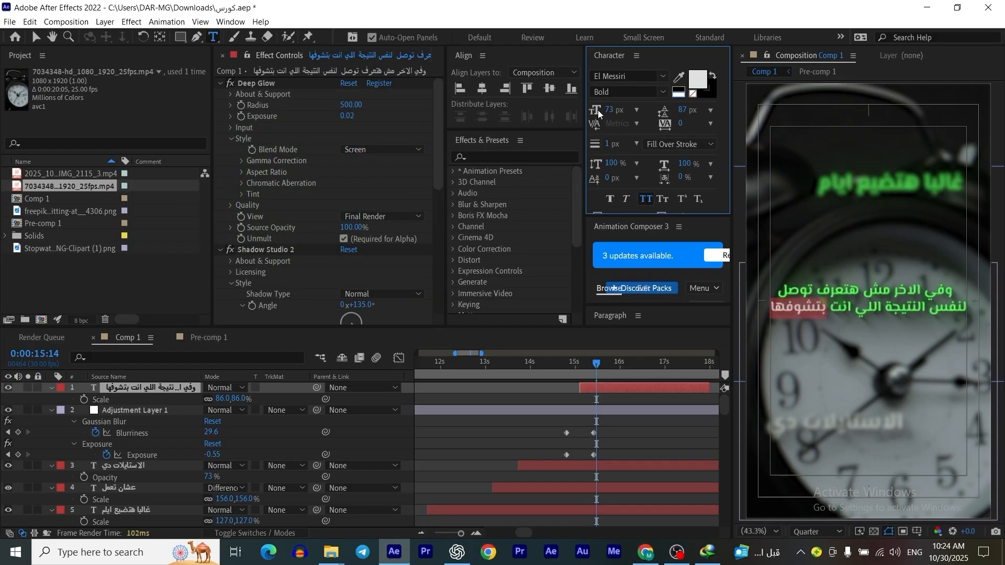
pyautogui.moveTo(607, 109); pyautogui.dragTo(610, 108)
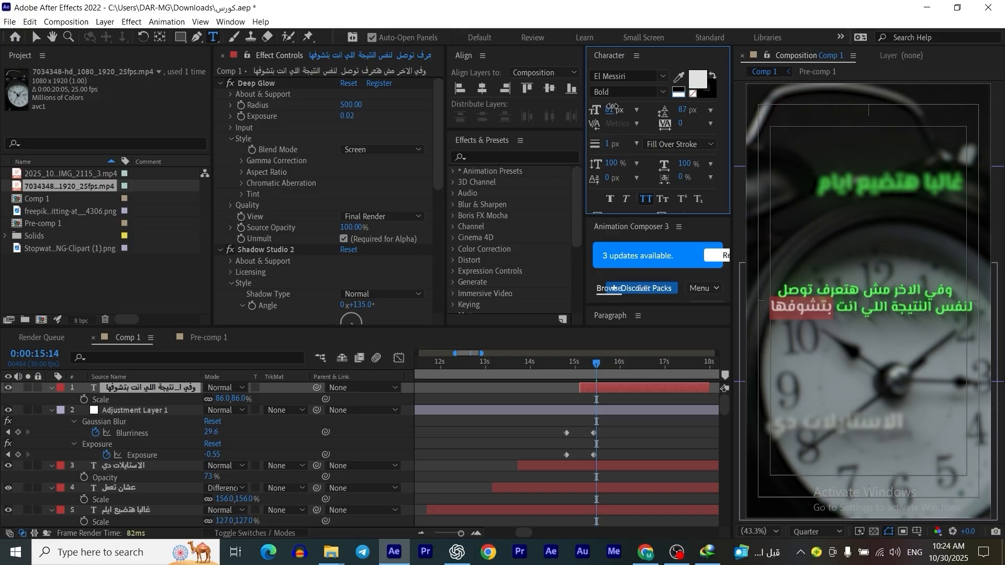
pyautogui.click(628, 399)
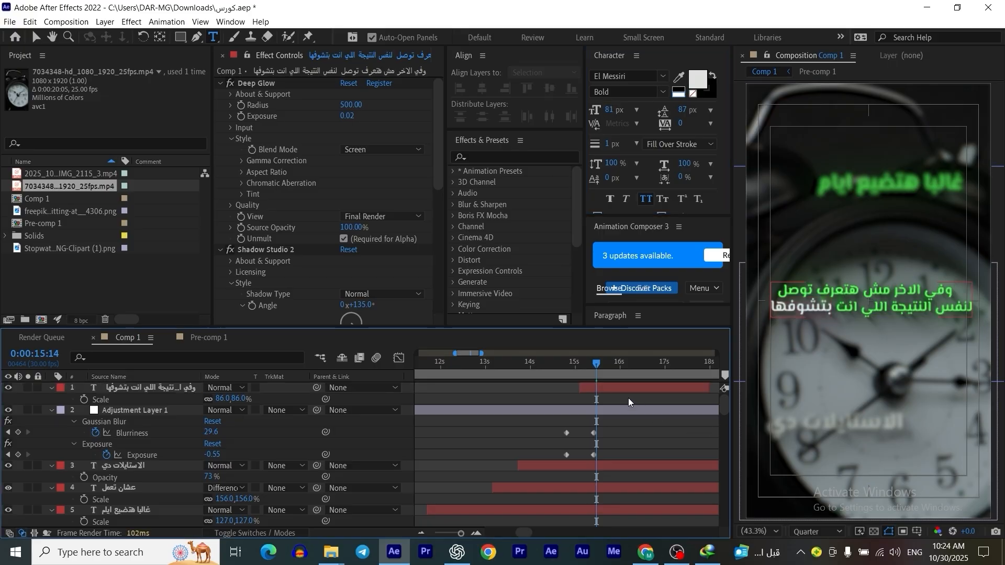
# Keyframe the two-line caption's Position at 933.5, 917.8 and Opacity at 100%, and shift both keyframes to about 0:00:15:20.
pyautogui.click(36, 38)
pyautogui.click(121, 389)
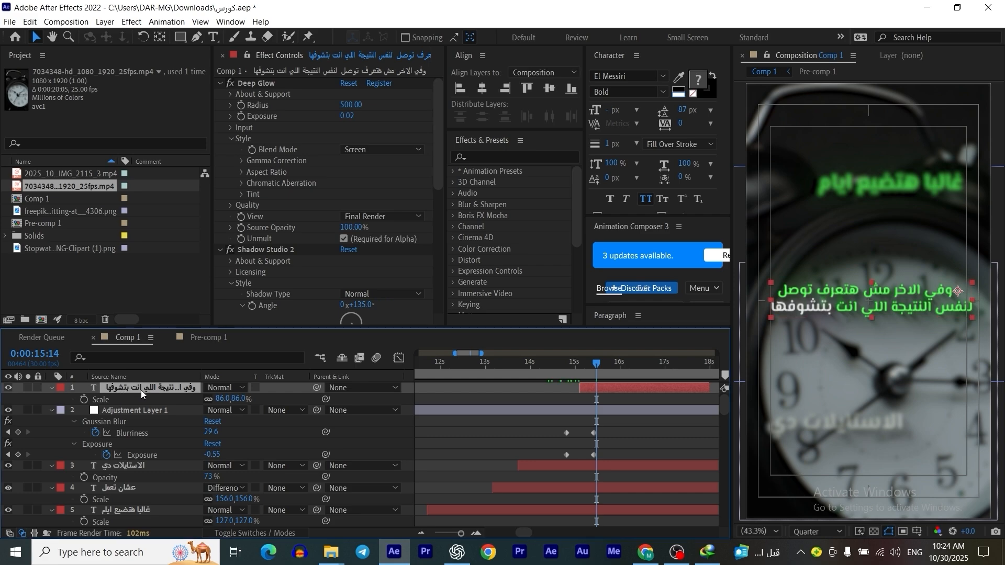
pyautogui.press('p')
pyautogui.hotkey('shift', 't')
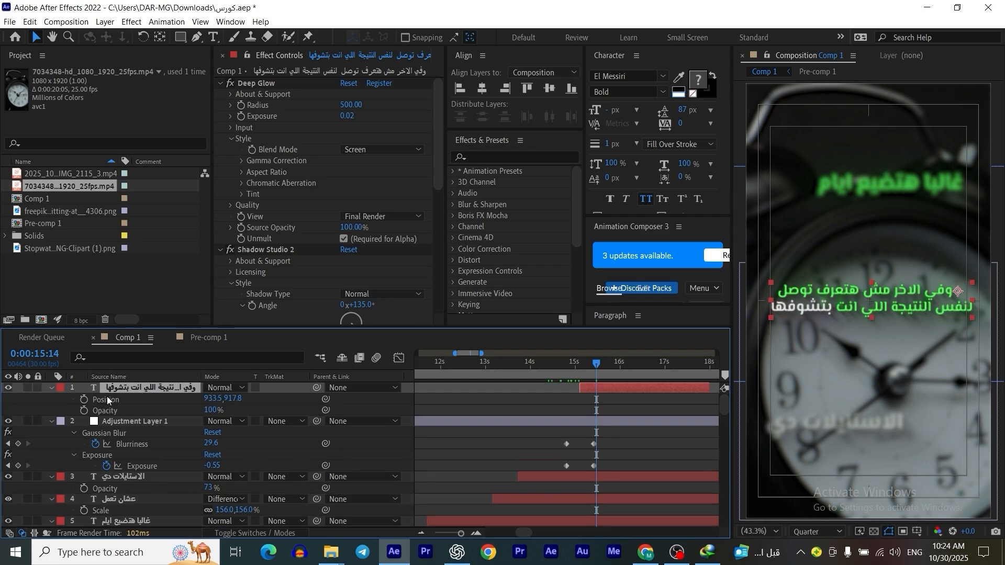
pyautogui.click(84, 399)
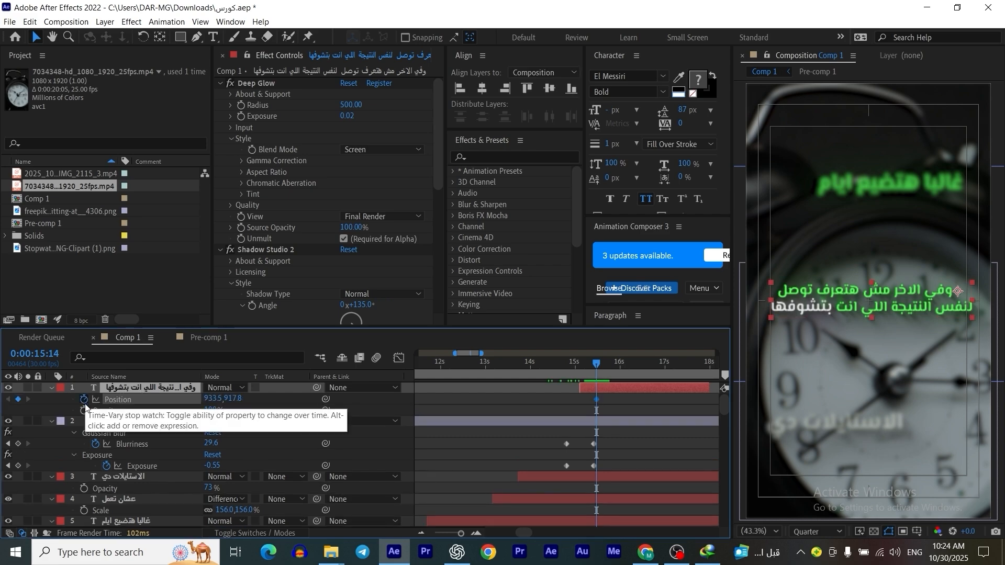
pyautogui.click(85, 411)
pyautogui.moveTo(596, 399); pyautogui.dragTo(611, 403)
# At 0:00:15:03, lower the caption to Position 933.5, 1003.2 and keyframe its Opacity at 0%.
pyautogui.moveTo(595, 363); pyautogui.dragTo(581, 366)
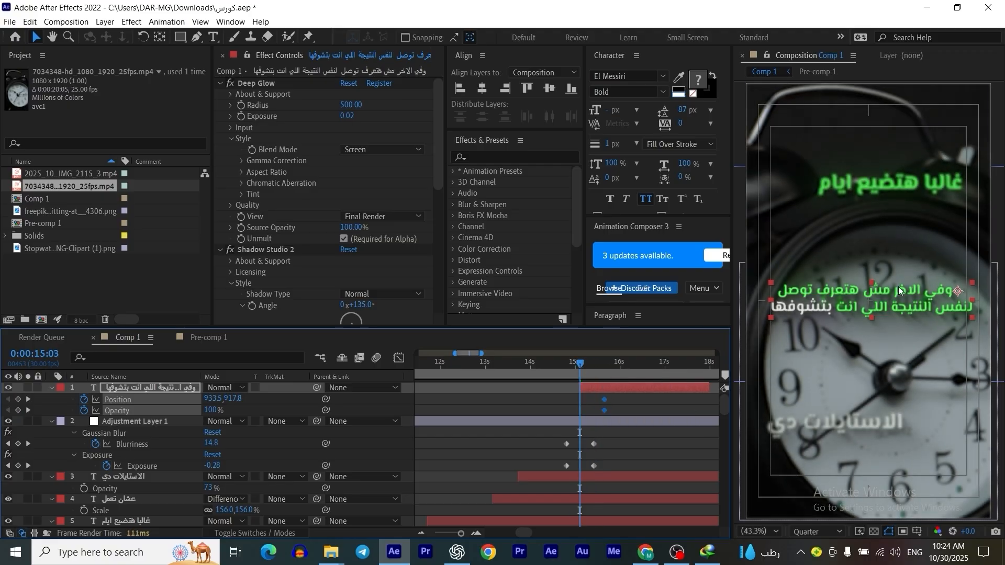
pyautogui.moveTo(893, 306); pyautogui.dragTo(877, 331)
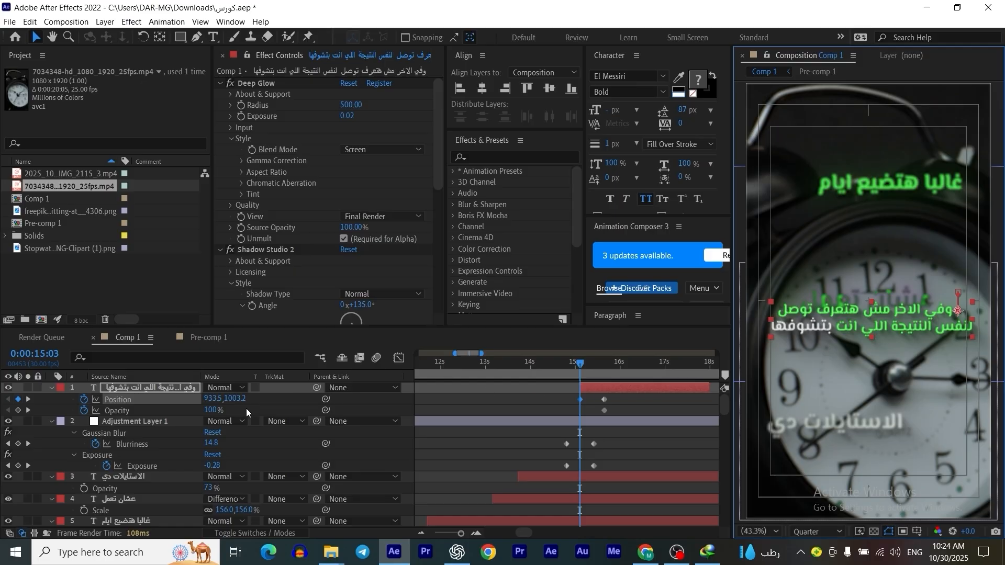
pyautogui.click(210, 410)
pyautogui.write('0')
pyautogui.press('Return')
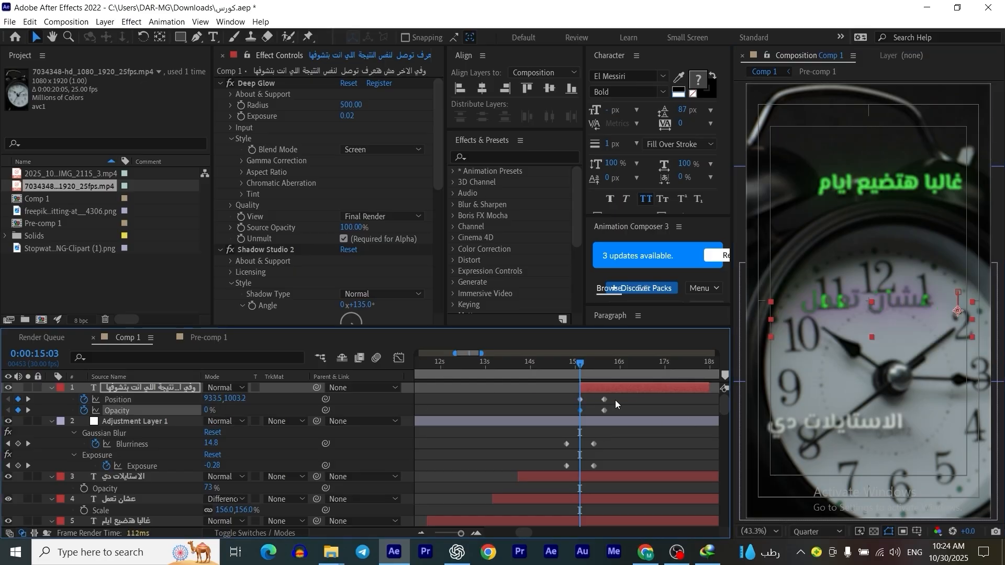
# Easy-ease the caption's Position and Opacity keyframes and reshape their speed curves into a fast start with a long ease-out.
pyautogui.moveTo(615, 400); pyautogui.dragTo(564, 412)
pyautogui.press('F9')
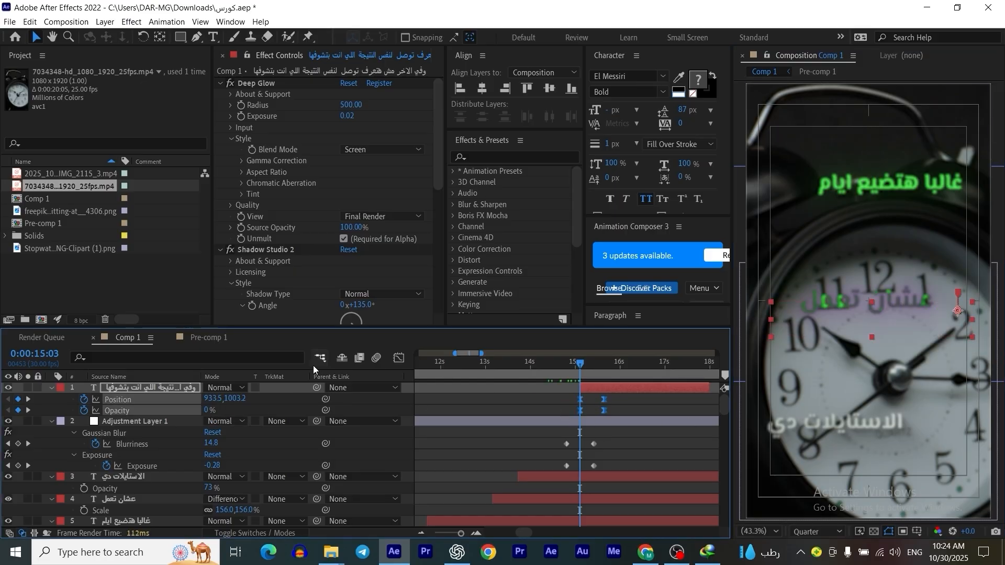
pyautogui.click(399, 358)
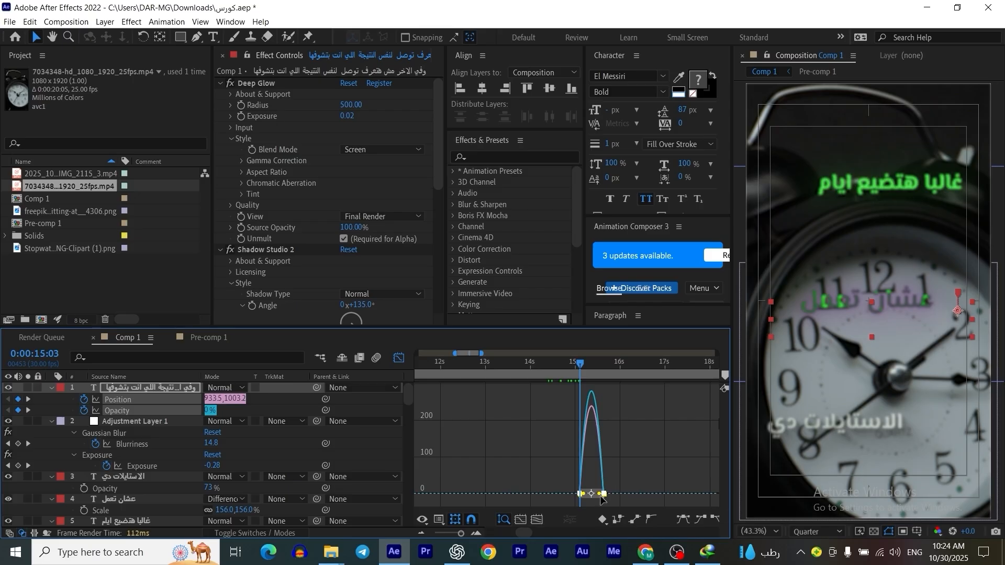
pyautogui.moveTo(602, 495); pyautogui.dragTo(591, 496)
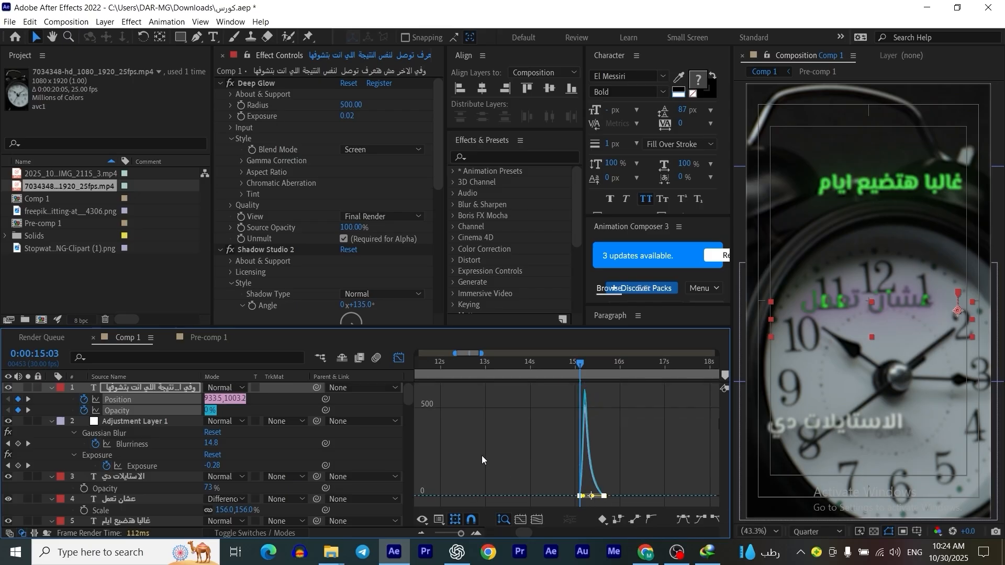
pyautogui.click(399, 358)
pyautogui.click(625, 436)
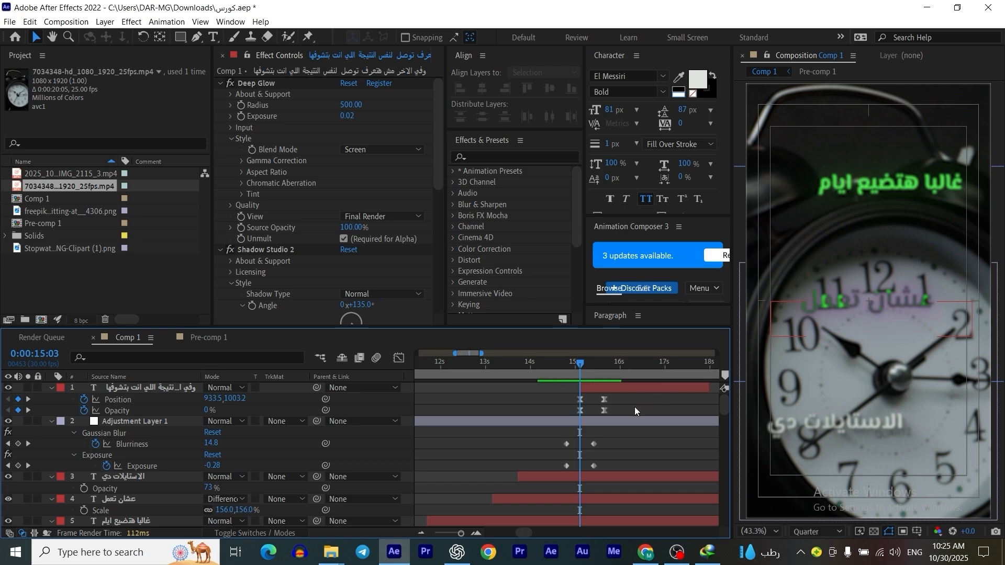
pyautogui.click(625, 421)
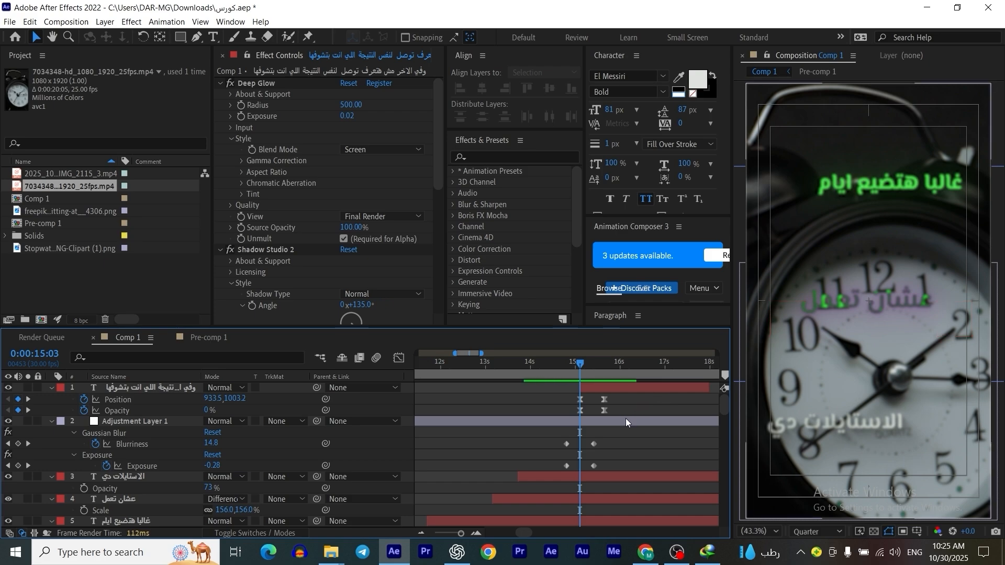
# Bring cross.png from the course assets folder into Comp 1 as the top layer.
pyautogui.hotkey('alt', 'Tab')
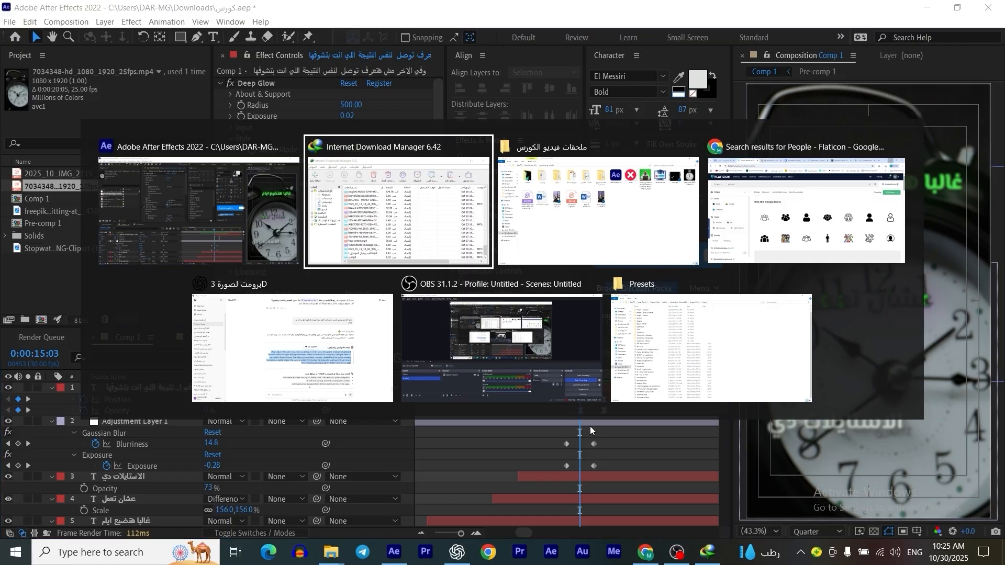
pyautogui.hotkey('alt', 'Tab')
pyautogui.hotkey('alt', 'Tab')
pyautogui.click(643, 247)
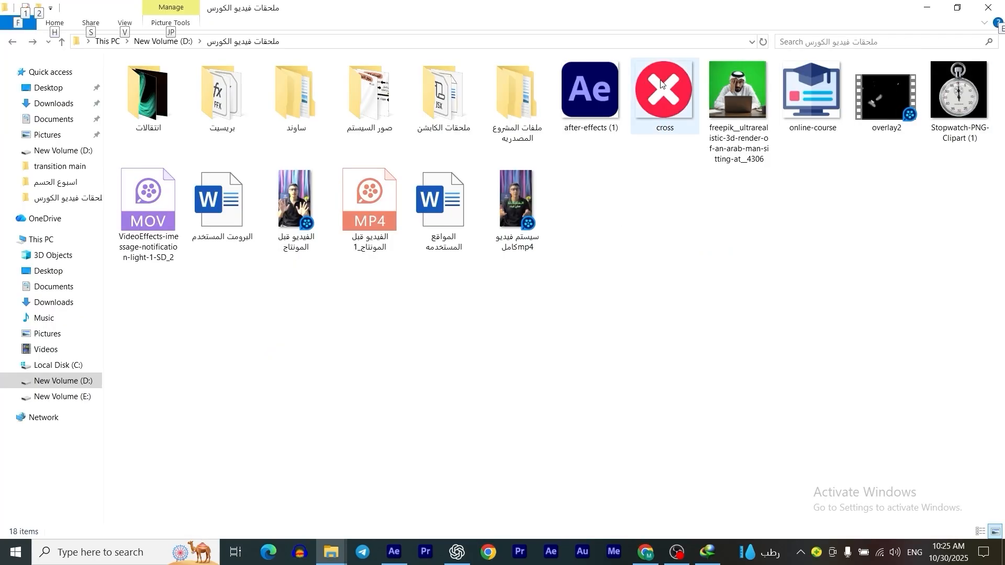
pyautogui.hotkey('alt', 'Tab')
pyautogui.moveTo(707, 219); pyautogui.dragTo(609, 425)
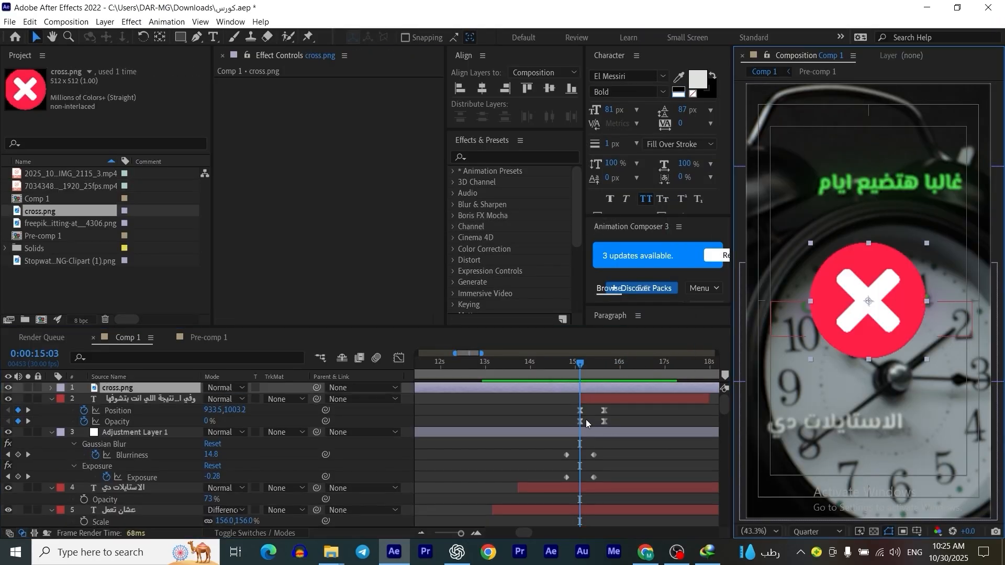
# Scale cross.png to 71% and copy the two-line caption's Deep Glow, Shadow Studio 2 and CC Light Sweep effects onto it.
pyautogui.press('s')
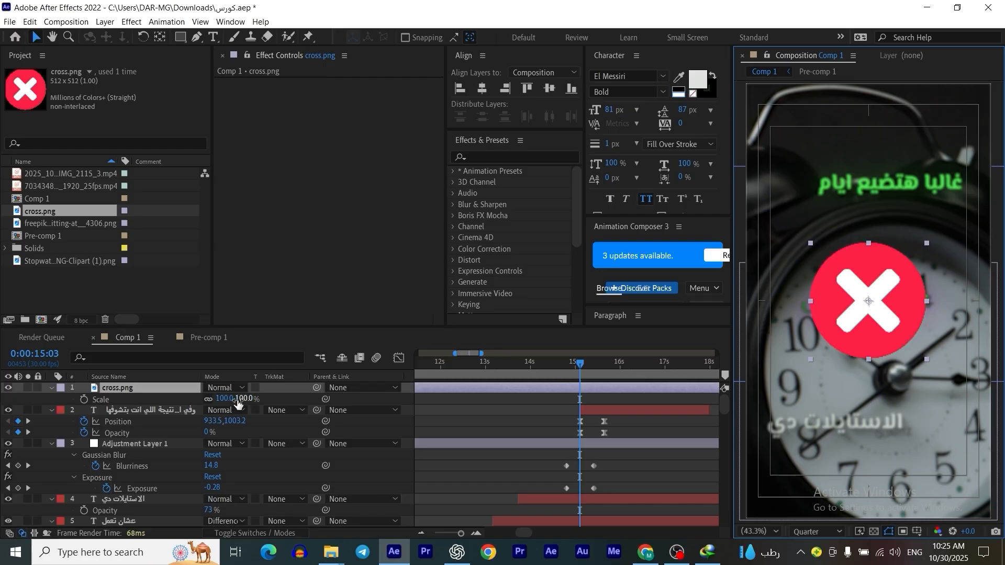
pyautogui.moveTo(243, 400); pyautogui.dragTo(223, 399)
pyautogui.click(148, 410)
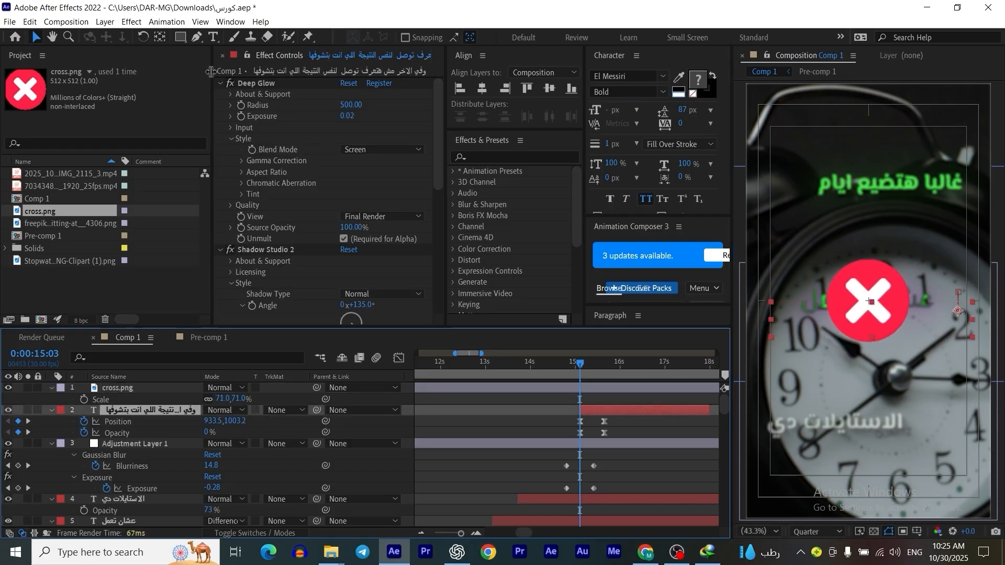
pyautogui.click(220, 83)
pyautogui.click(220, 95)
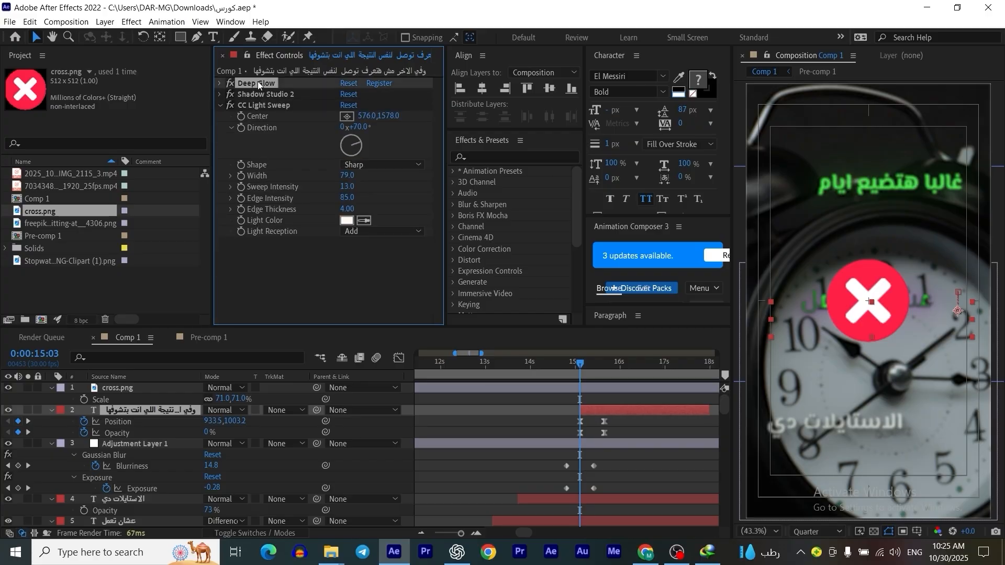
pyautogui.click(257, 105)
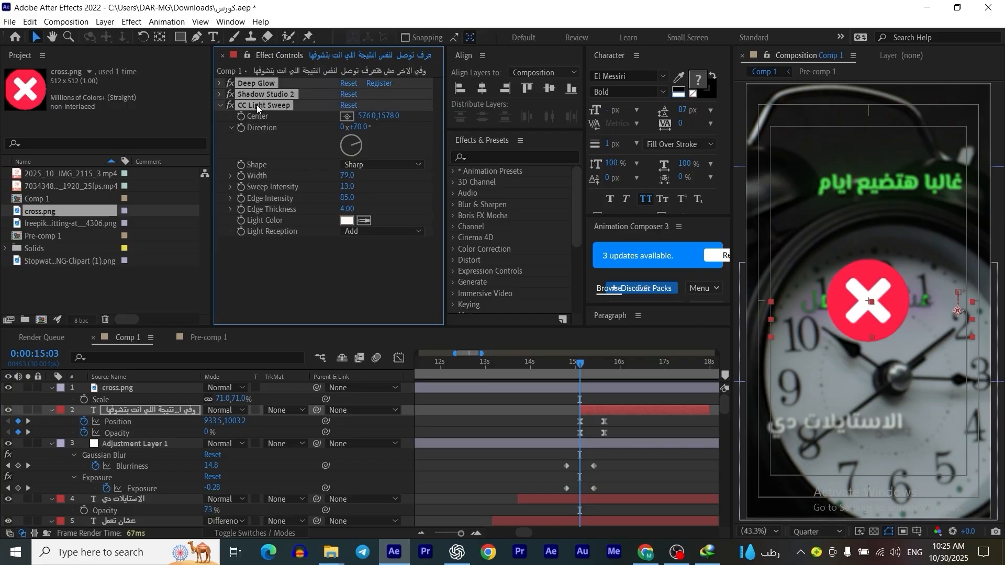
pyautogui.click(112, 389)
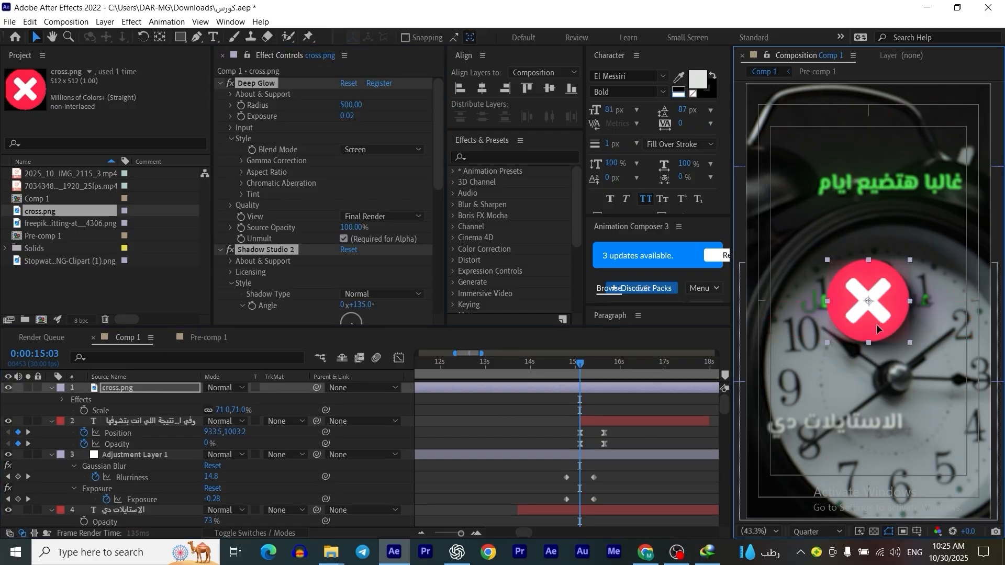
# Place the cross below the two-line caption and centre it horizontally in the composition.
pyautogui.moveTo(878, 292); pyautogui.dragTo(885, 422)
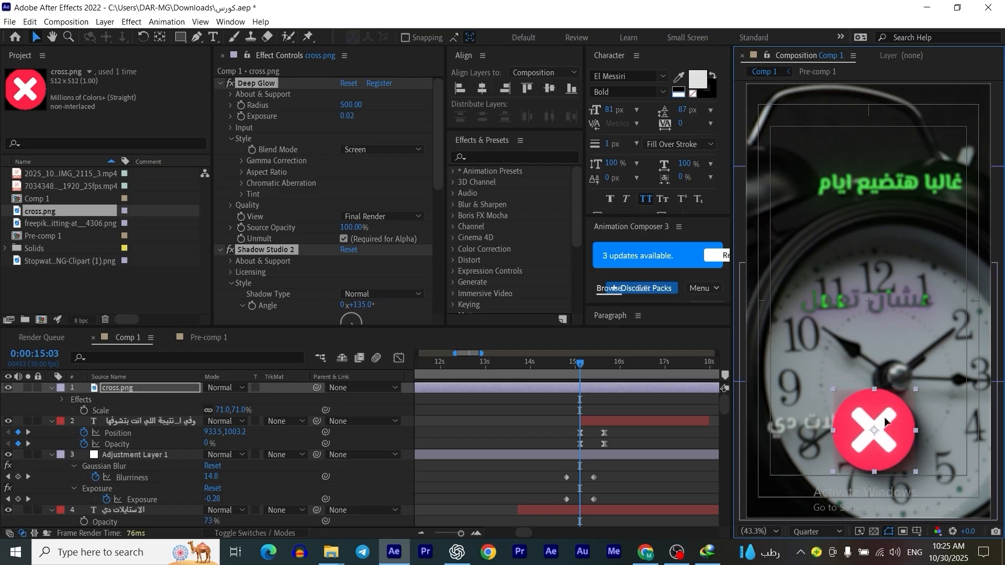
pyautogui.moveTo(583, 365); pyautogui.dragTo(612, 370)
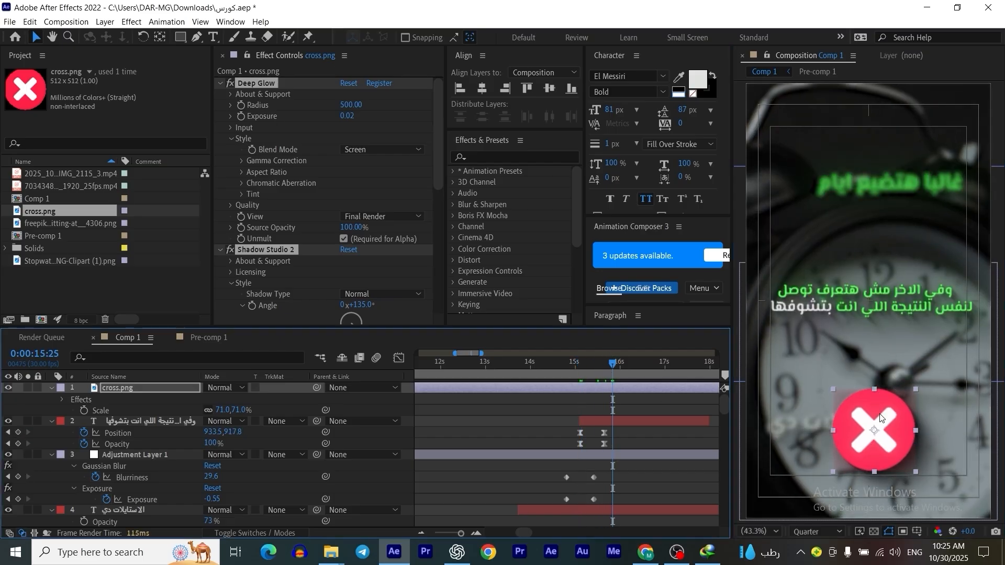
pyautogui.moveTo(881, 414); pyautogui.dragTo(852, 355)
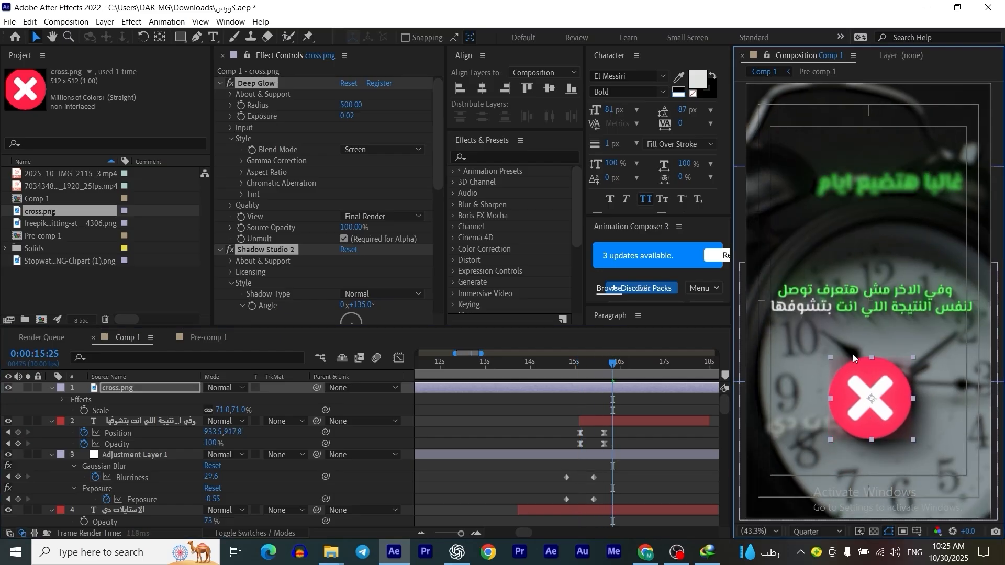
pyautogui.click(480, 89)
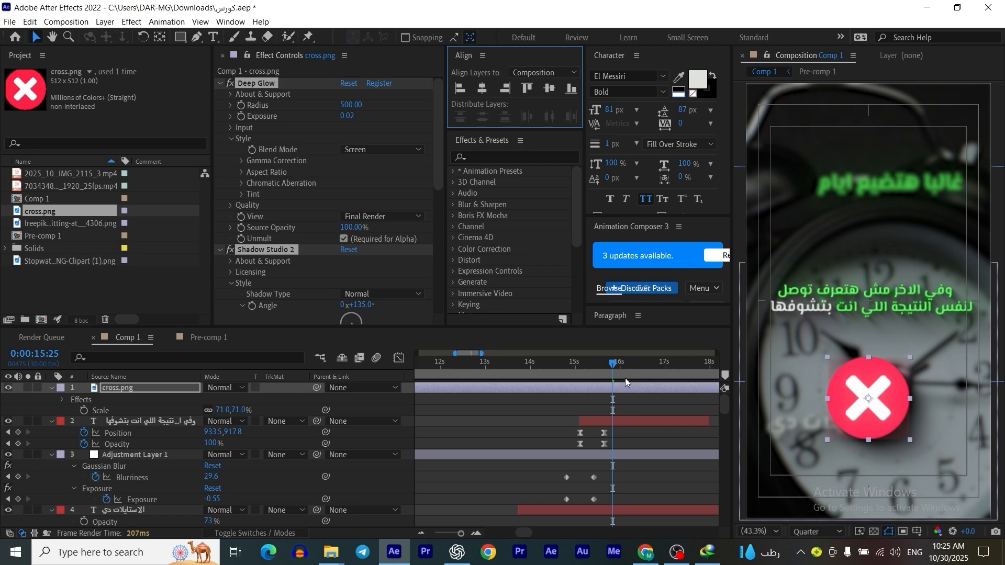
# Keyframe the cross from Position 540, 1513.8 and Opacity 0% at 0:00:15:05 to Position 540, 1389.2 and Opacity 100% about 15 frames on.
pyautogui.moveTo(613, 380)
pyautogui.mouseDown()
pyautogui.moveTo(583, 376)
pyautogui.moveTo(585, 400)
pyautogui.moveTo(609, 397)
pyautogui.mouseUp()
pyautogui.hotkey('alt', 'shift', 'p')
pyautogui.hotkey('alt', 'shift', 't')
pyautogui.moveTo(868, 393); pyautogui.dragTo(871, 425)
pyautogui.moveTo(213, 414); pyautogui.dragTo(157, 414)
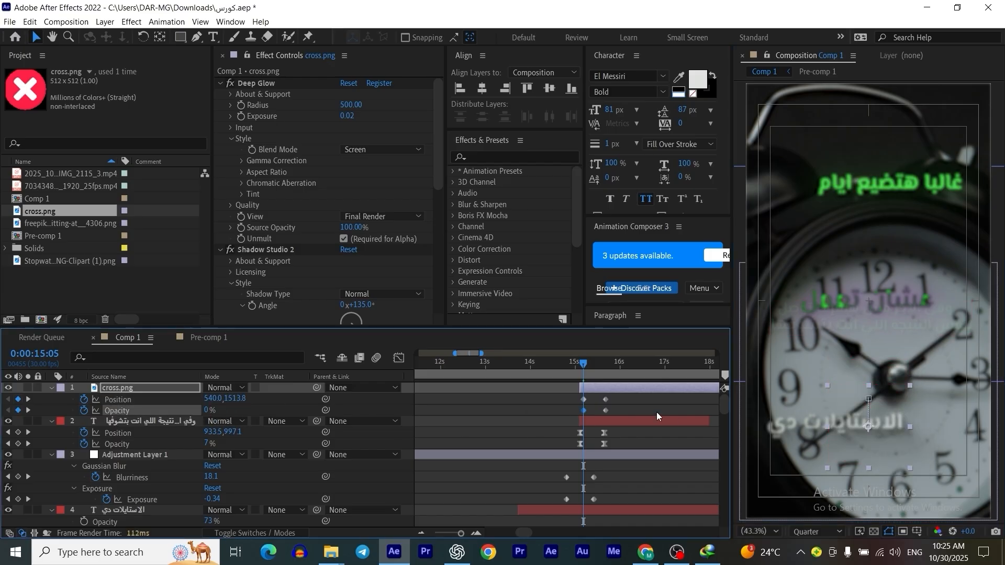
# Apply Easy Ease to all of the cross's Position and Opacity keyframes.
pyautogui.click(399, 358)
pyautogui.moveTo(614, 485); pyautogui.dragTo(577, 503)
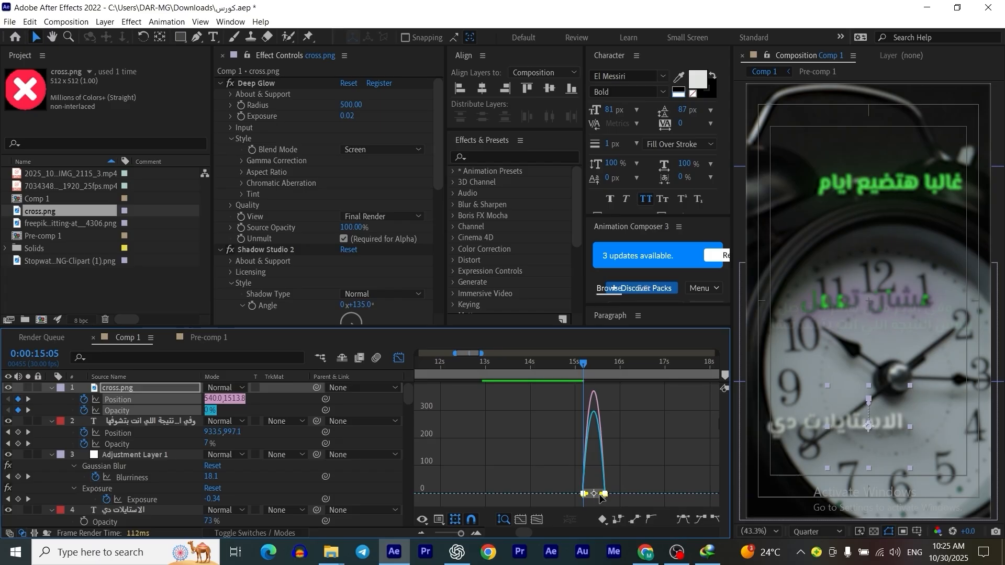
pyautogui.press('F9')
pyautogui.click(400, 357)
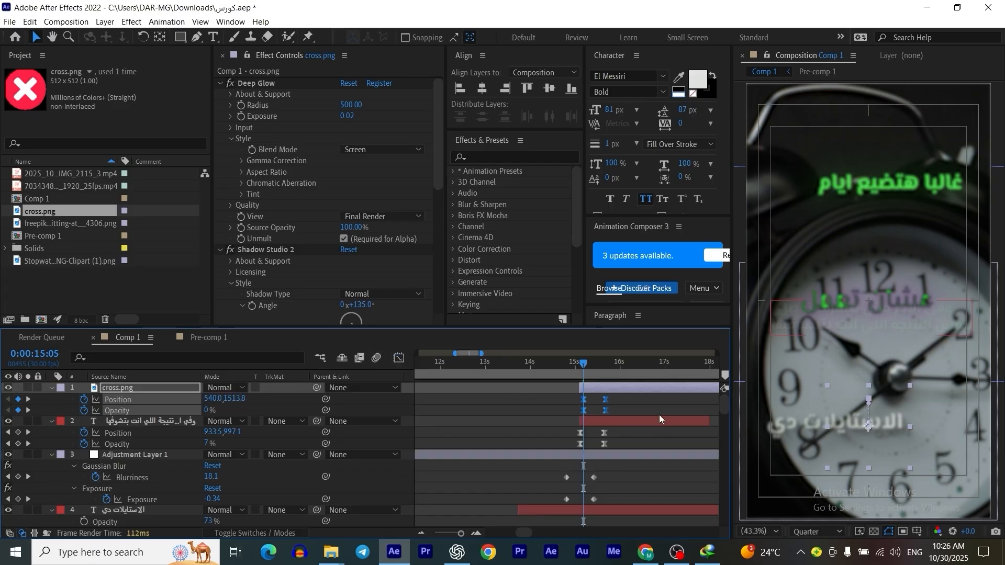
# Shift the cross.png layer slightly later in time so it starts at about 0:00:15:05, just after the two-line caption.
pyautogui.click(658, 415)
pyautogui.click(600, 386)
pyautogui.click(589, 362)
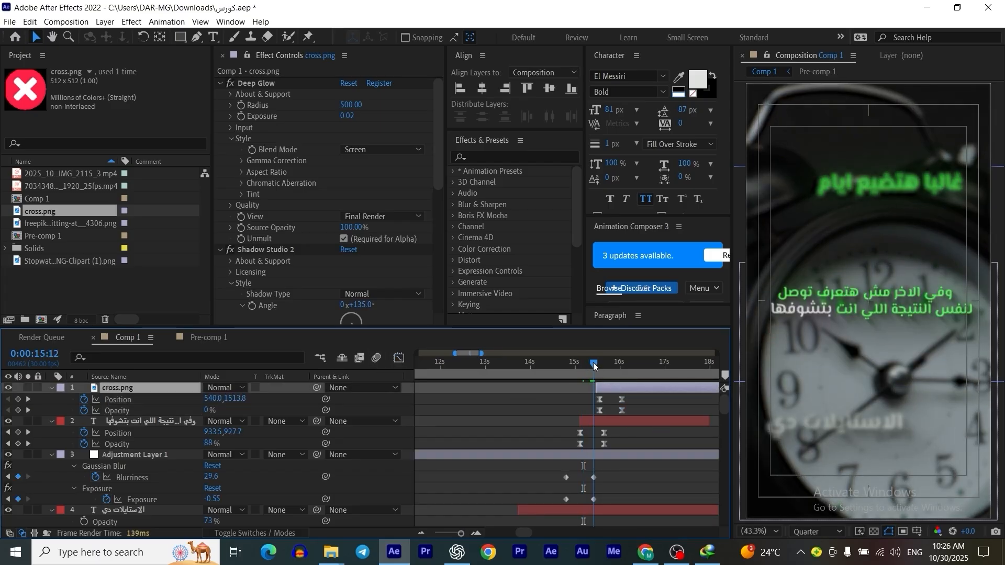
pyautogui.moveTo(634, 396); pyautogui.dragTo(652, 456)
pyautogui.click(579, 366)
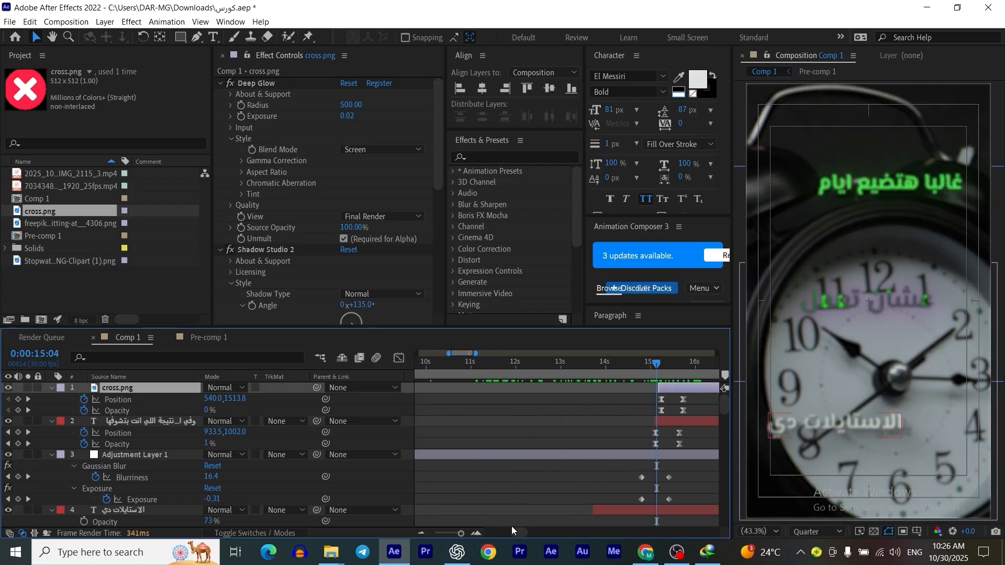
# Bring overlay2.mp4 from the course assets folder into Comp 1 as the top layer and scale it to 163%.
pyautogui.moveTo(520, 532); pyautogui.dragTo(524, 533)
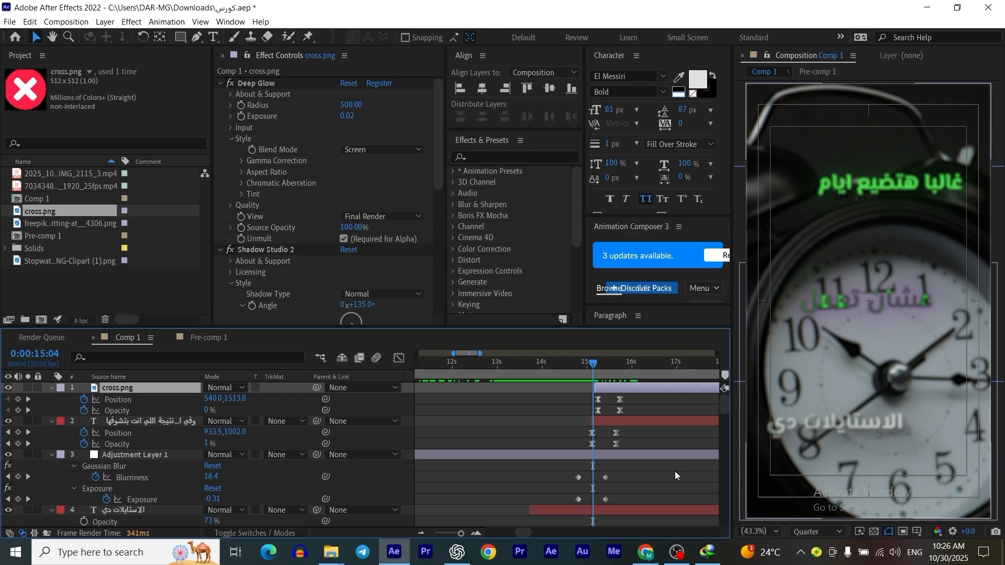
pyautogui.hotkey('alt', 'Tab')
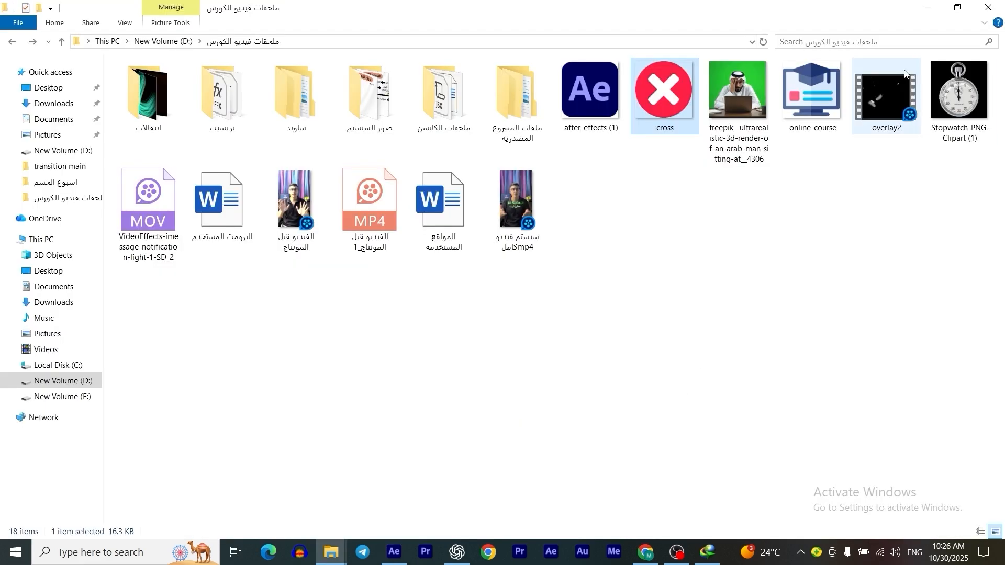
pyautogui.moveTo(883, 93); pyautogui.dragTo(574, 438)
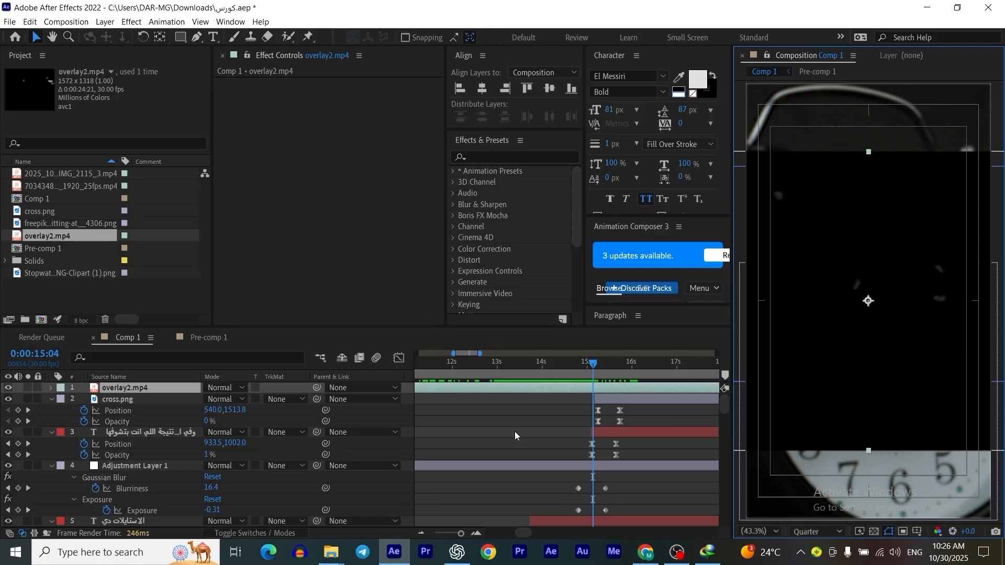
pyautogui.press('s')
pyautogui.moveTo(256, 399); pyautogui.dragTo(280, 386)
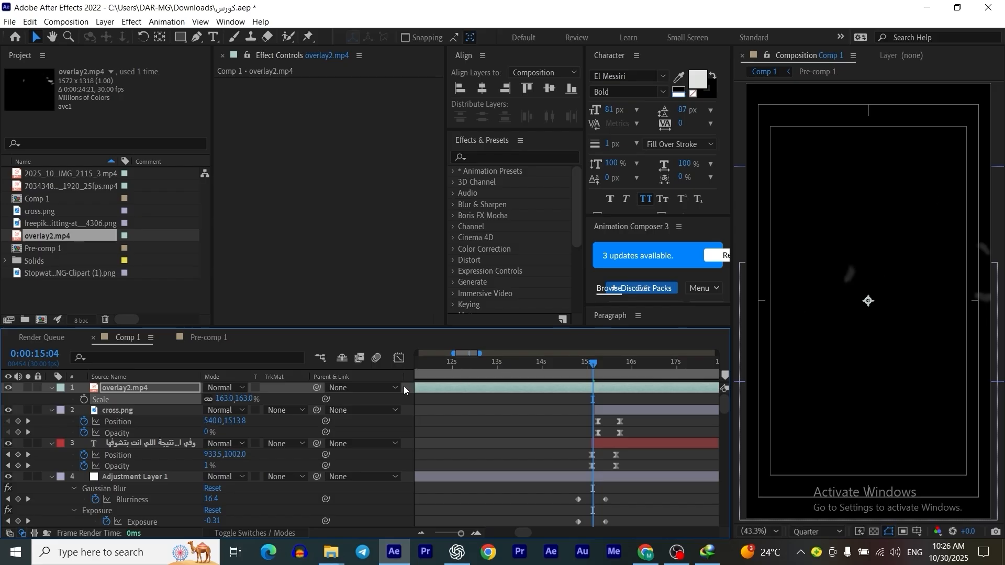
# Blend overlay2.mp4 in Screen mode at 59% opacity and trim its start to 0:00:10:20.
pyautogui.click(215, 389)
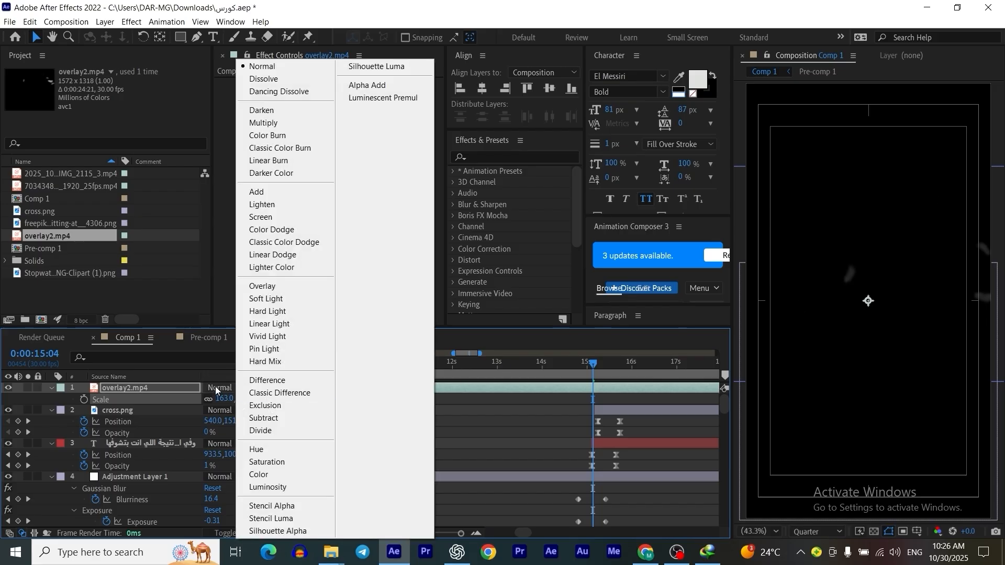
pyautogui.click(264, 217)
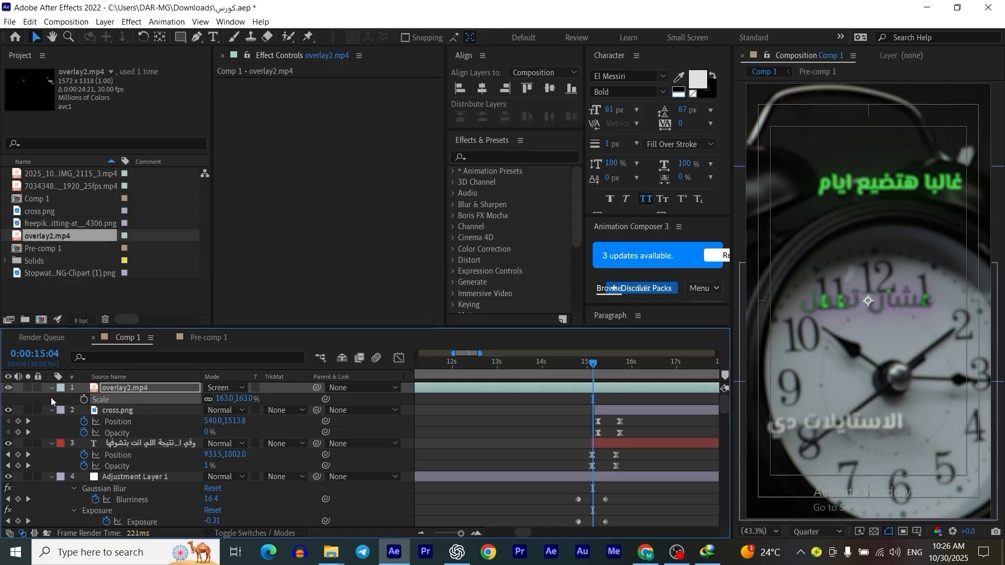
pyautogui.press('t')
pyautogui.moveTo(215, 399); pyautogui.dragTo(196, 403)
pyautogui.moveTo(593, 366); pyautogui.dragTo(524, 385)
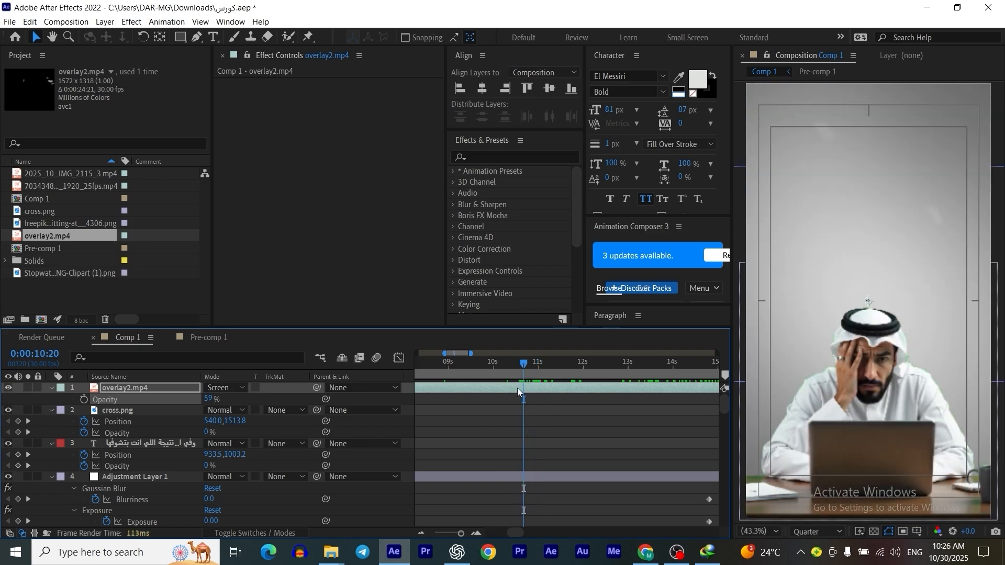
pyautogui.hotkey('alt', '[')
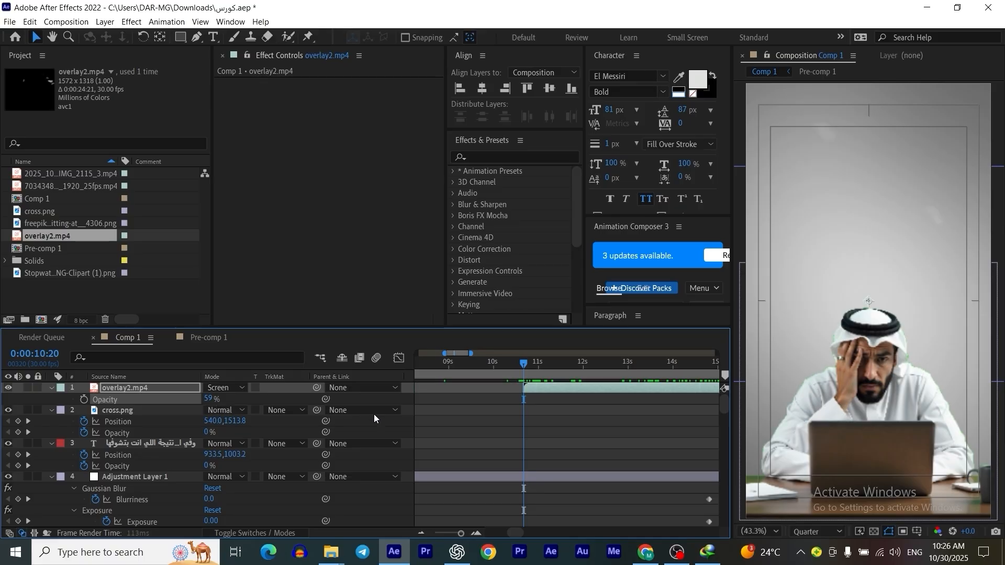
# Split all layers from overlay2.mp4 down to White Solid 1 at 0:00:18:16 and remove the parts after that time.
pyautogui.moveTo(524, 364); pyautogui.dragTo(686, 400)
pyautogui.moveTo(525, 533); pyautogui.dragTo(535, 532)
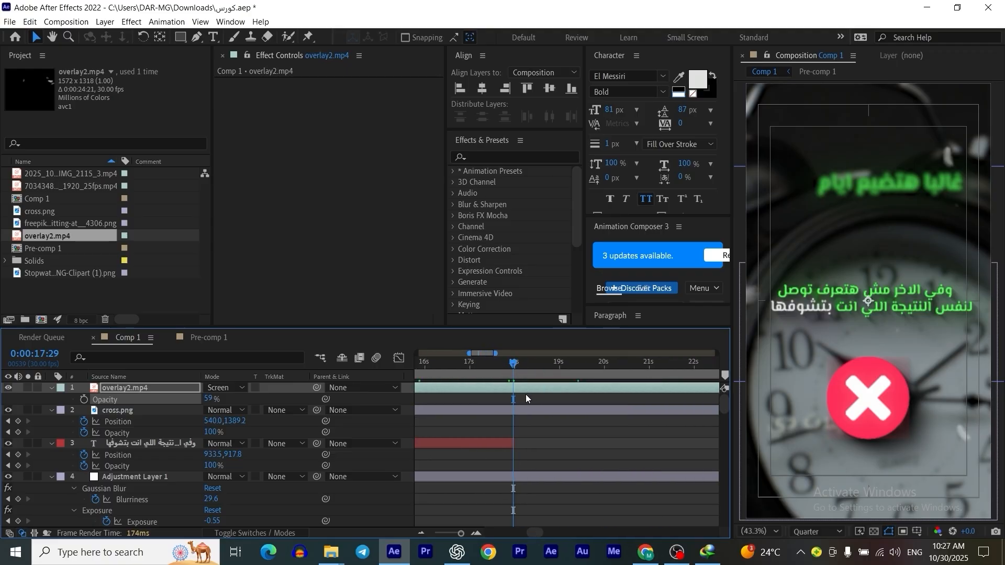
pyautogui.moveTo(513, 370); pyautogui.dragTo(538, 379)
pyautogui.scroll(-4, 622, 428)
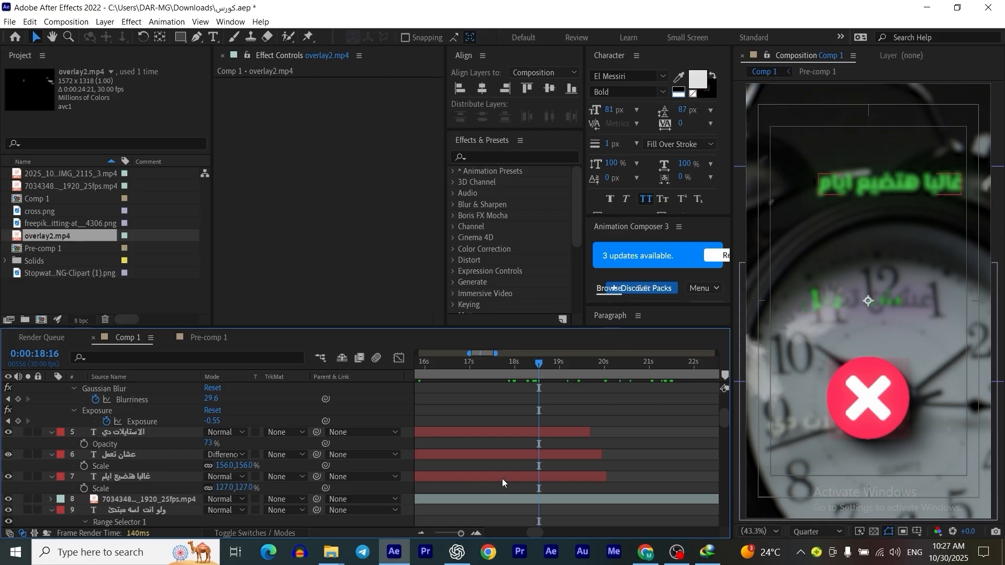
pyautogui.scroll(-5, 496, 473)
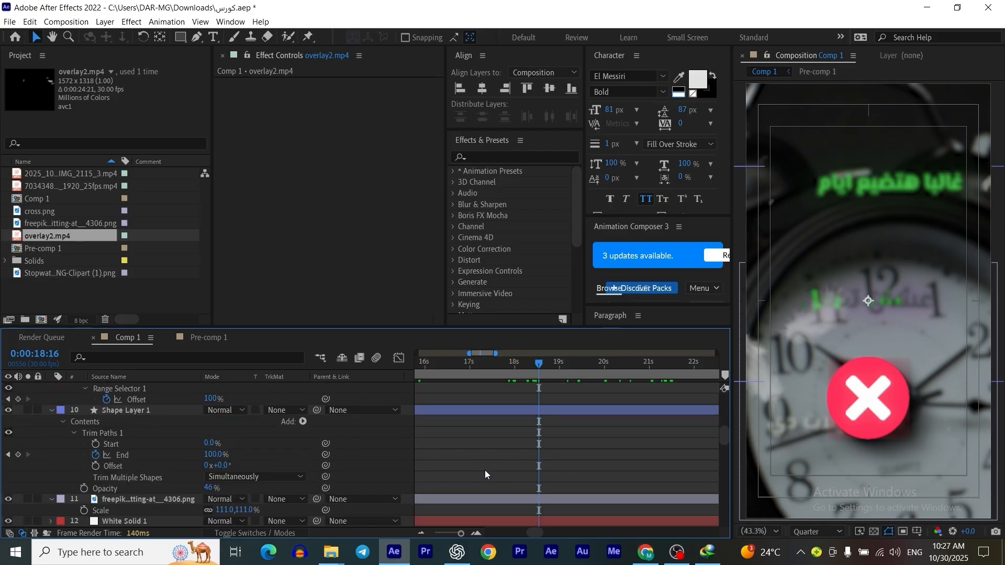
pyautogui.scroll(-3, 484, 470)
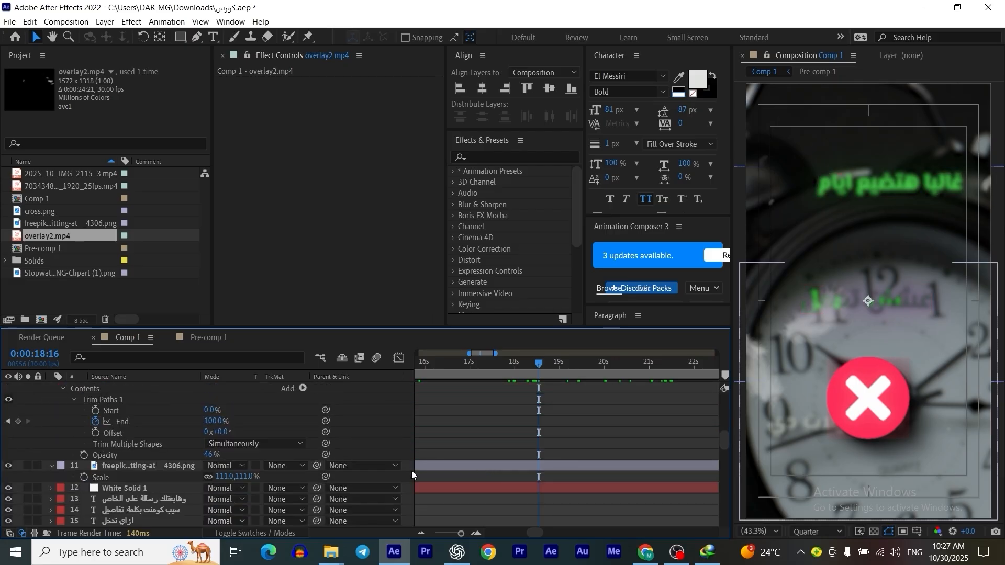
pyautogui.keyDown('shift'); pyautogui.click(550, 489); pyautogui.keyUp('shift')
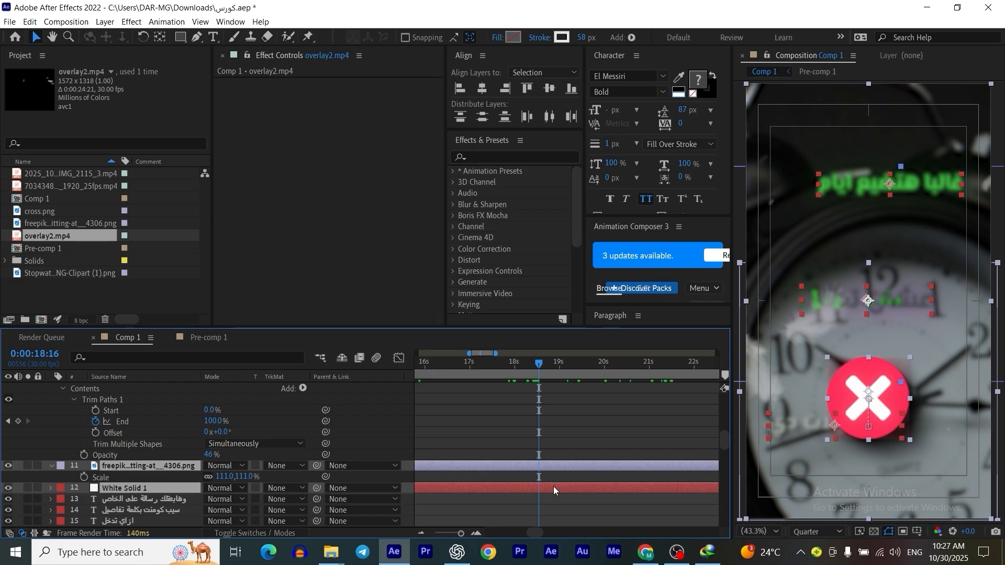
pyautogui.hotkey('ctrl', 'shift', 'd')
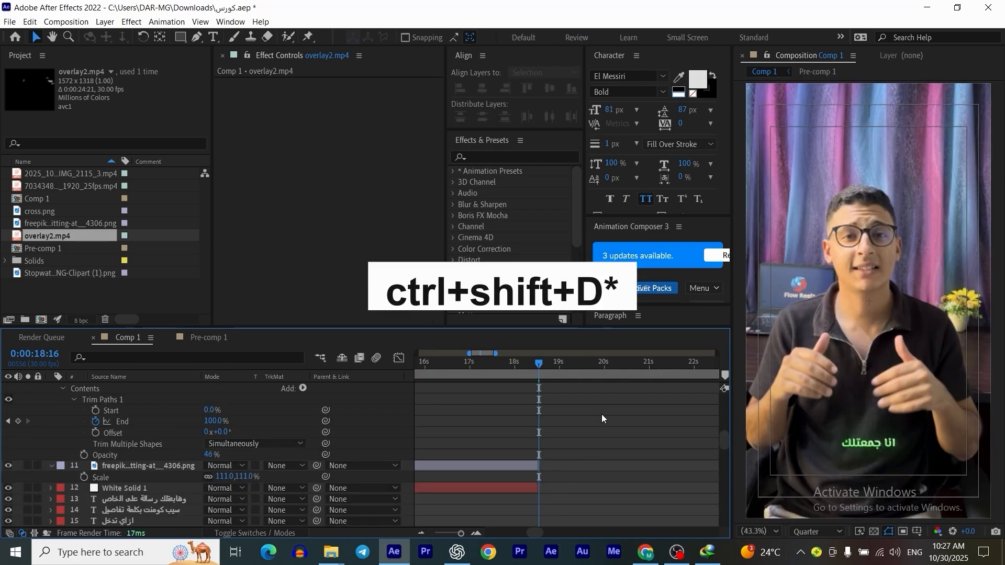